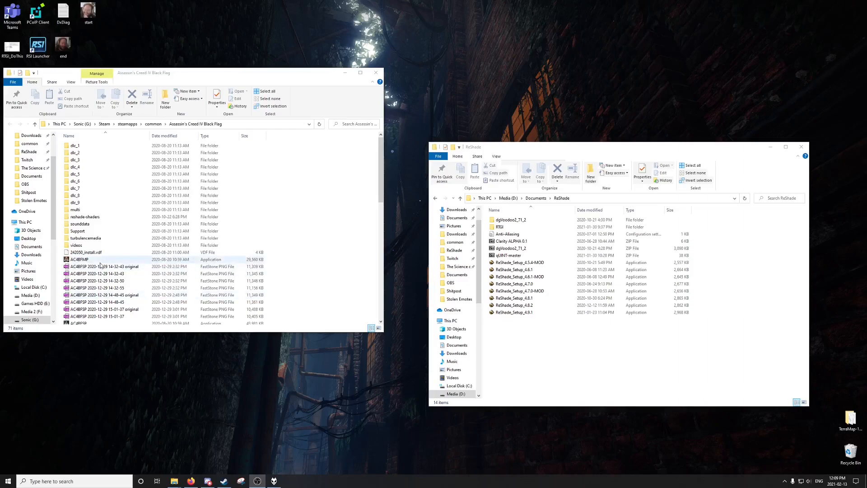
- Switch to Firefox and examine the ReShade site's download section for the latest version and its release date
scroll(100, 265, "down", 2)
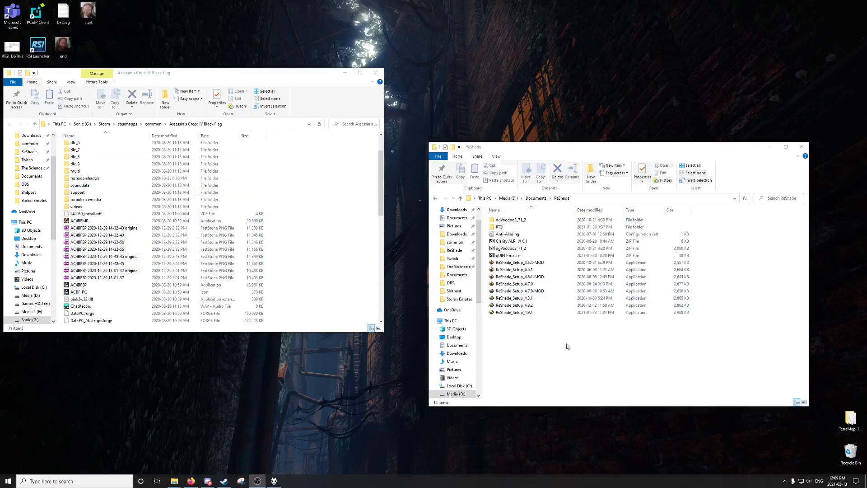
mouse_move(193, 482)
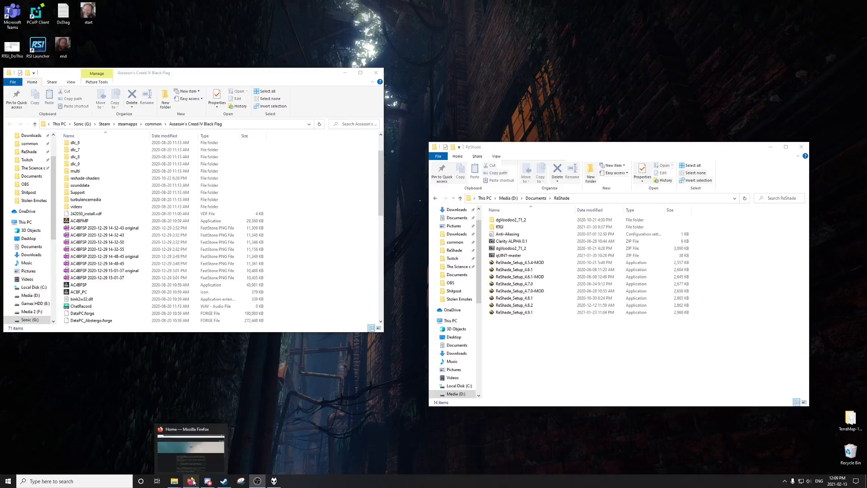
left_click(192, 481)
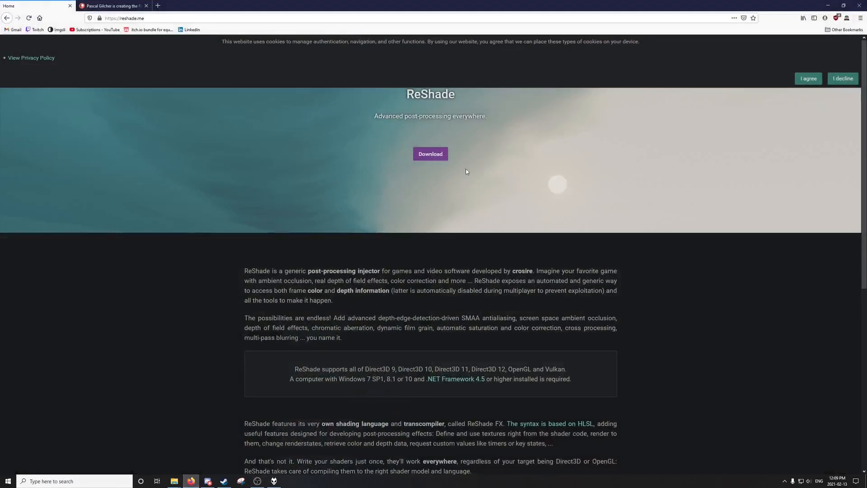
left_click(187, 19)
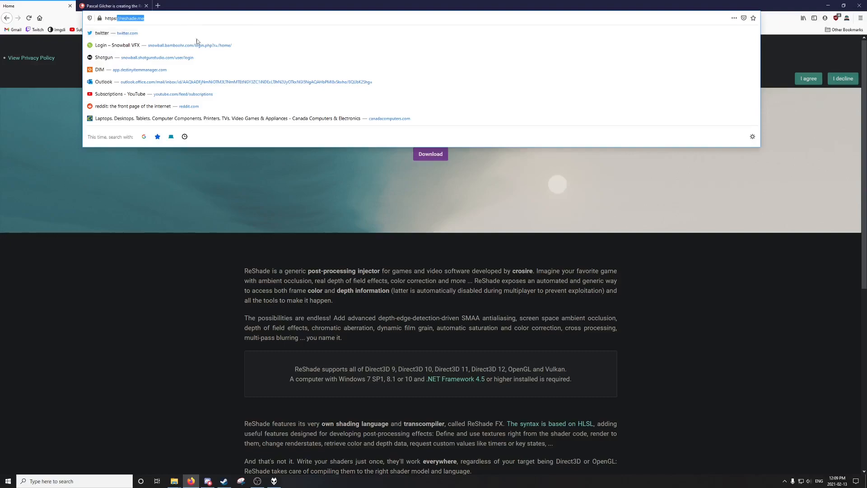
left_click(243, 243)
left_click(426, 154)
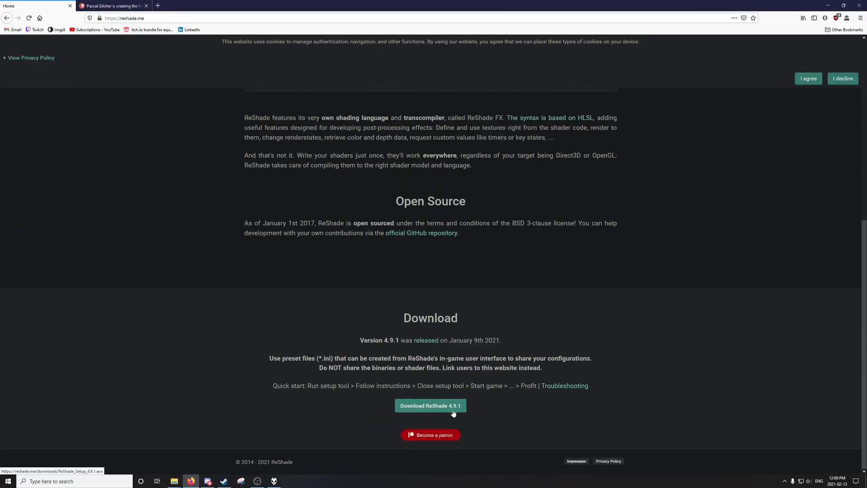
left_click_drag(380, 340, 400, 340)
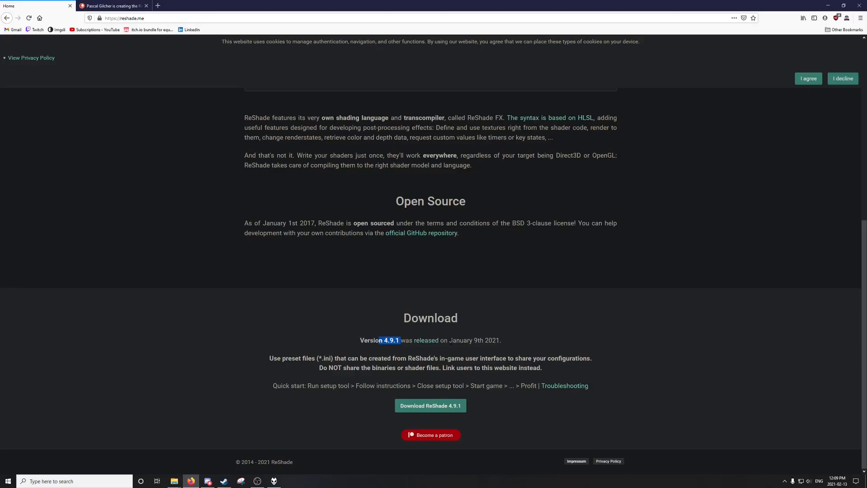
left_click_drag(450, 342, 464, 342)
left_click(465, 343)
- Review the $5 "Breakfast" beta membership level on the RTGI shader's Patreon page and check the calendar
left_click(101, 7)
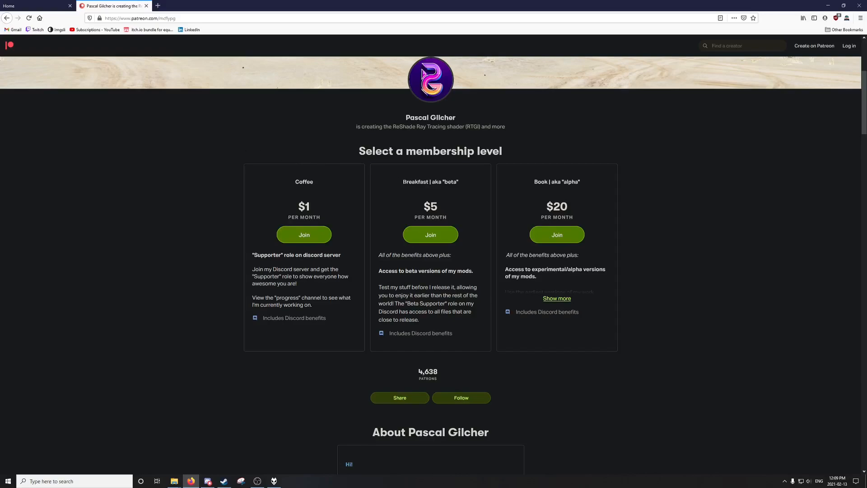
left_click_drag(402, 181, 455, 219)
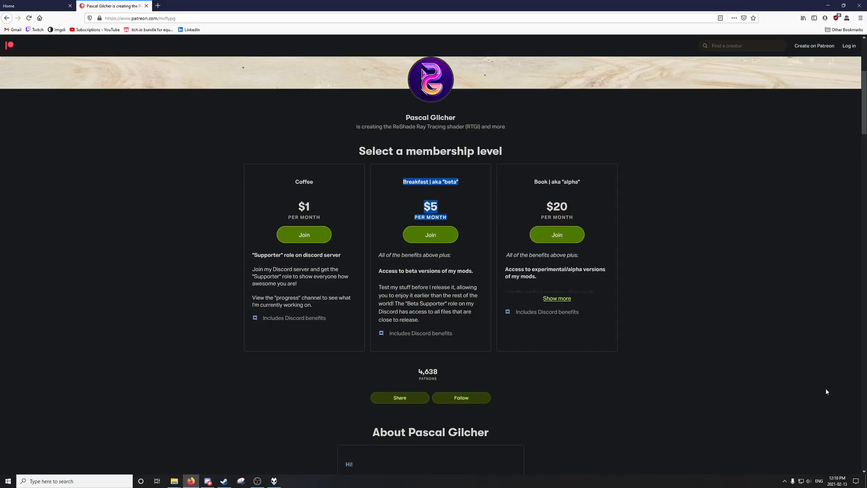
left_click(837, 480)
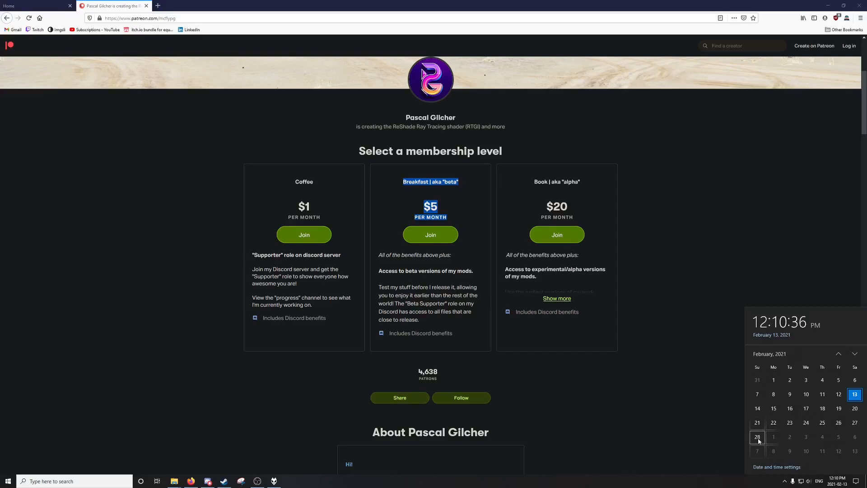
- Switch to Discord and look through the tutorial-videos channel of the PGHub server
left_click(209, 480)
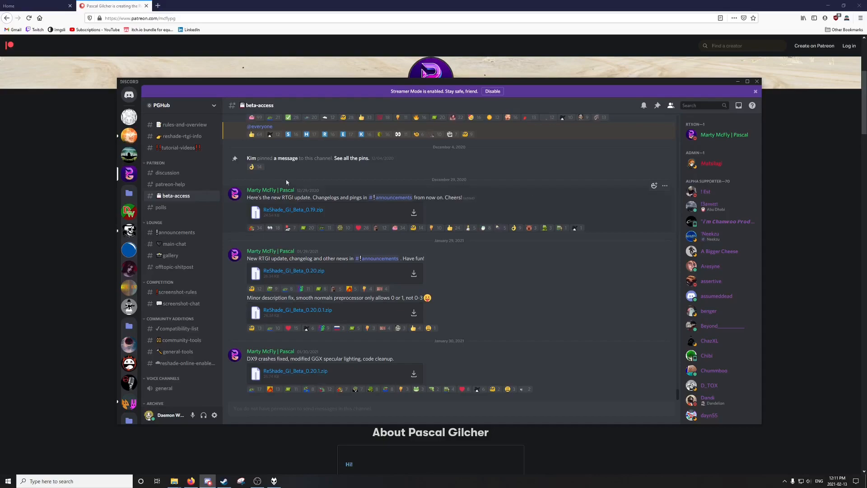
left_click(187, 152)
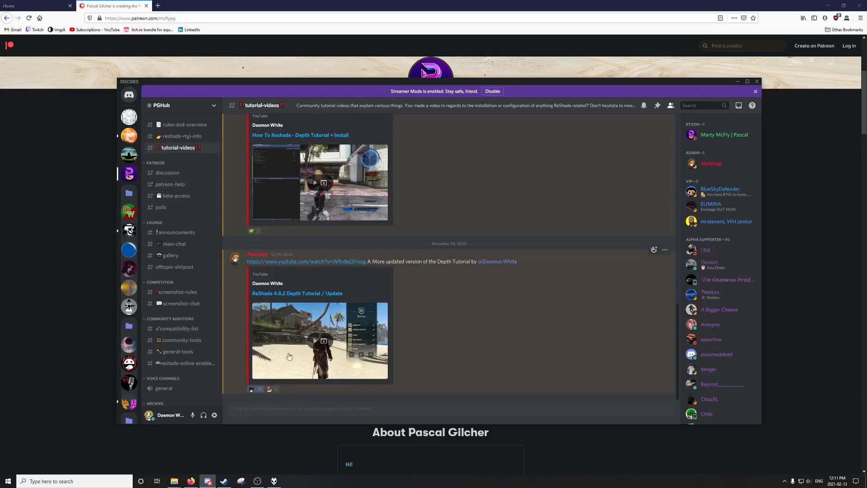
scroll(353, 291, "up", 4)
scroll(368, 289, "up", 3)
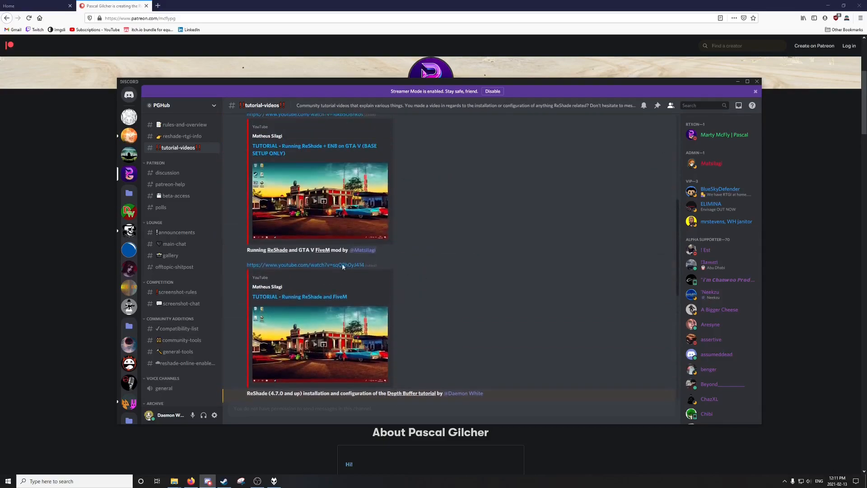
scroll(371, 289, "up", 6)
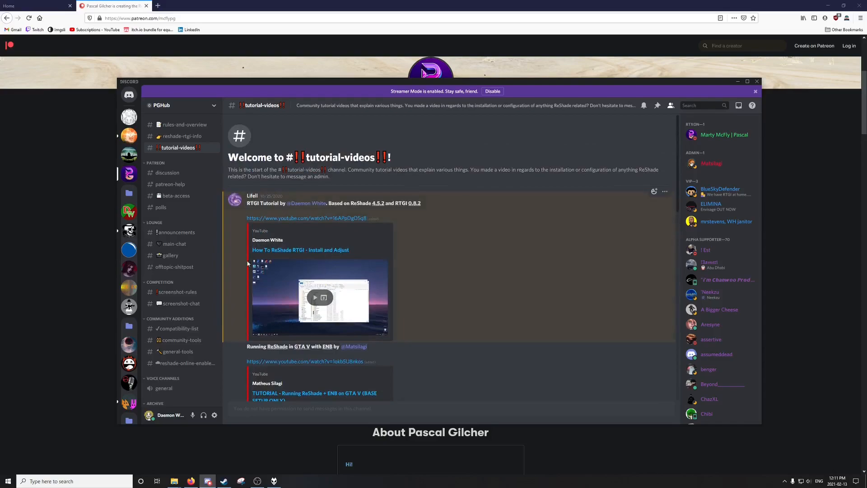
scroll(452, 270, "down", 12)
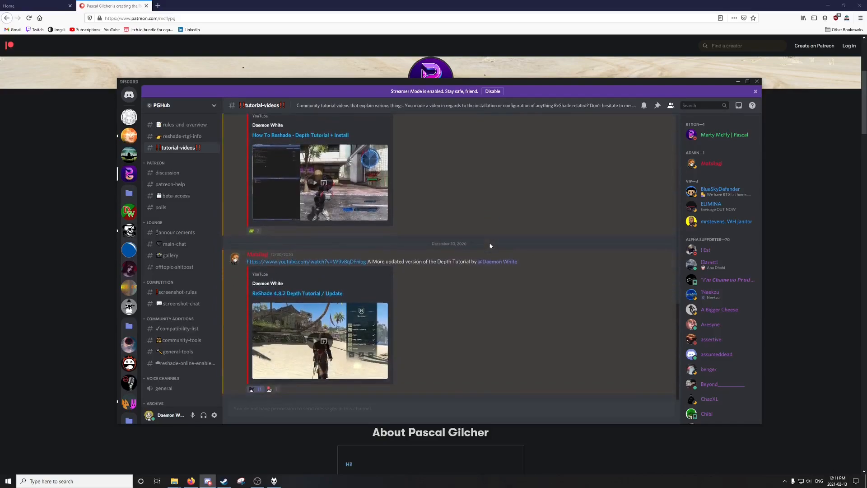
scroll(490, 311, "up", 1)
scroll(491, 319, "down", 1)
- Open the beta-access channel and locate the ReShade_GI_Beta_0.20.1.zip attachment
left_click(178, 196)
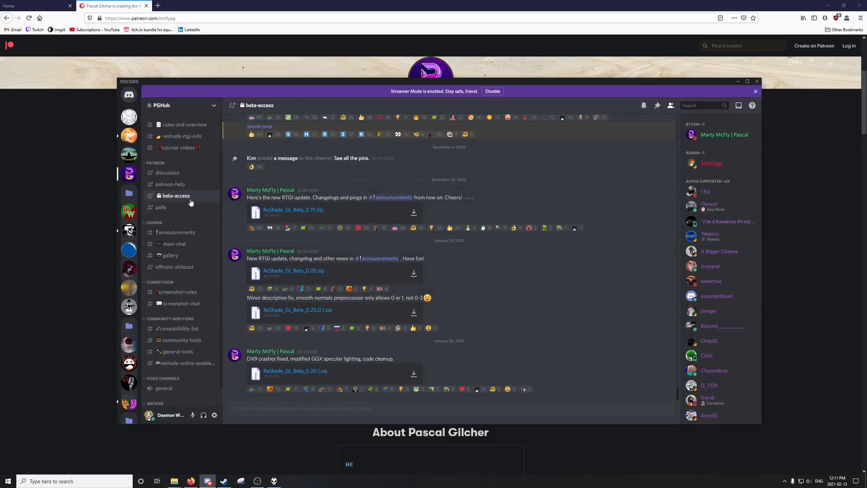
left_click_drag(343, 382, 394, 368)
left_click(481, 372)
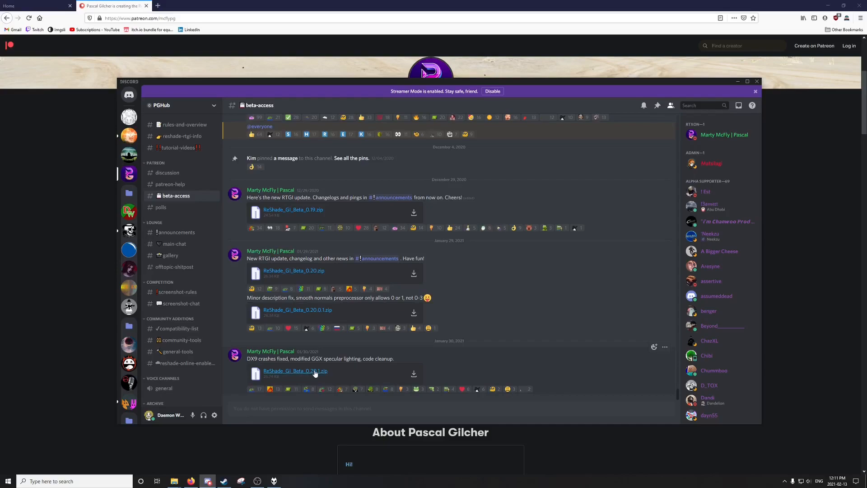
- Minimize Firefox and Discord, and launch ReShade_Setup_4.9.1 from the ReShade folder
left_click(41, 9)
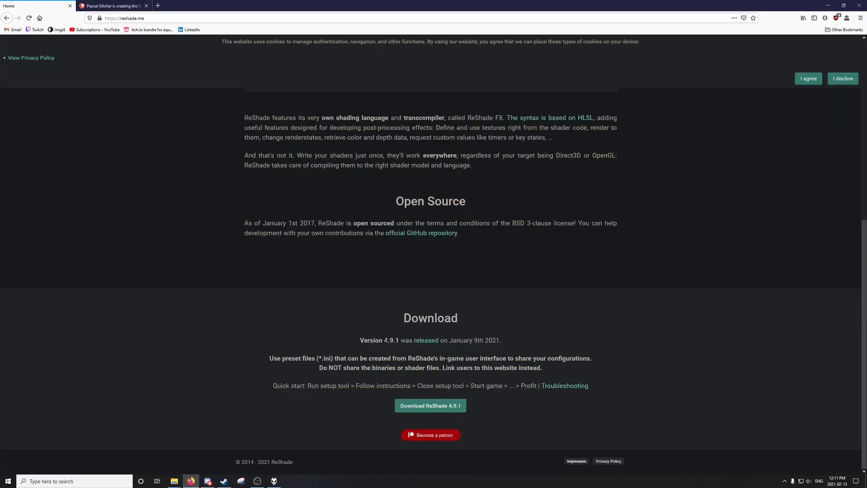
left_click(828, 6)
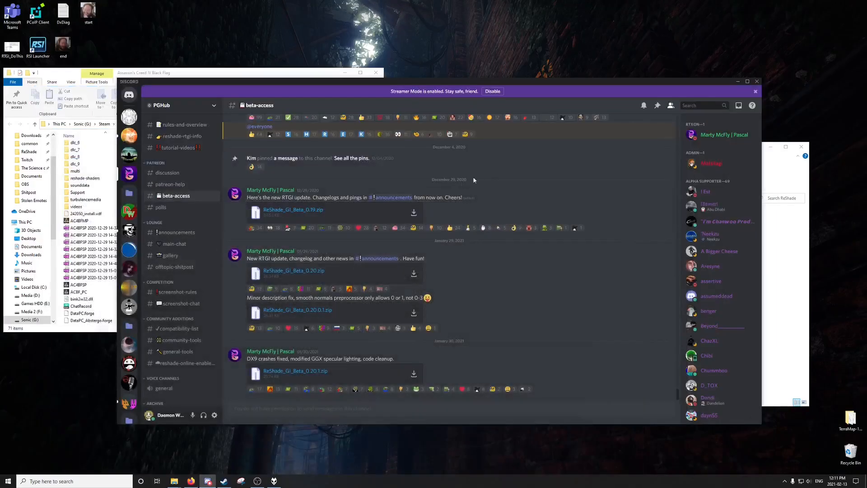
left_click(737, 82)
left_click(538, 333)
double_click(514, 312)
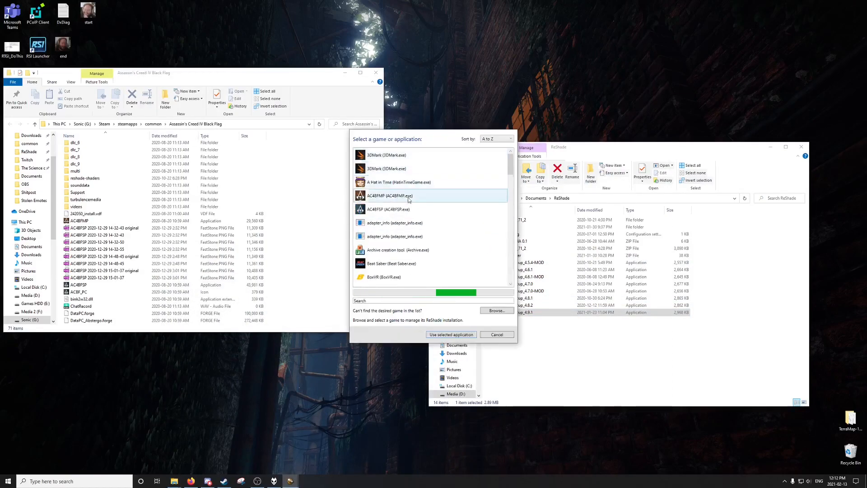
- Target AC4BFSP in the Assassin's Creed IV Black Flag folder and choose Direct3D 10/11/12 as its rendering API
left_click(408, 209)
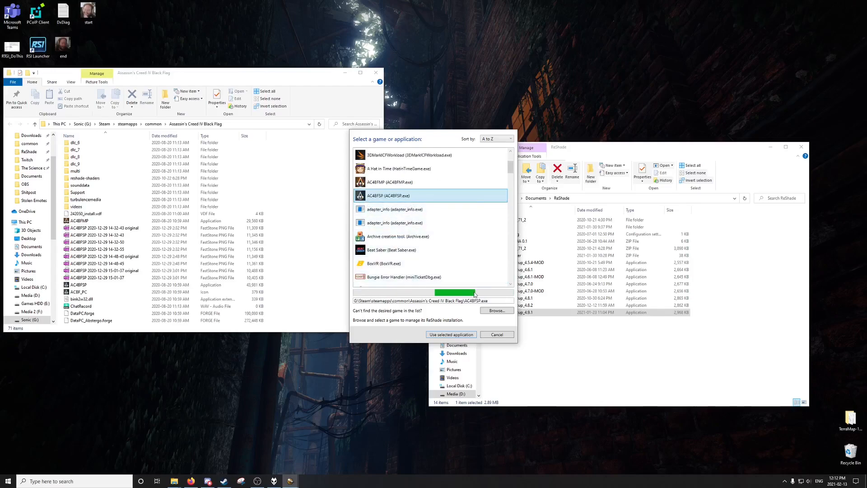
left_click(495, 311)
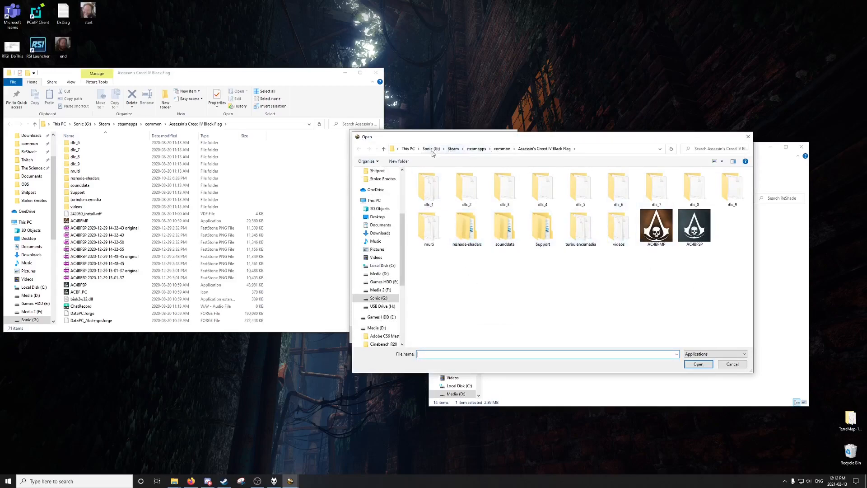
left_click(698, 233)
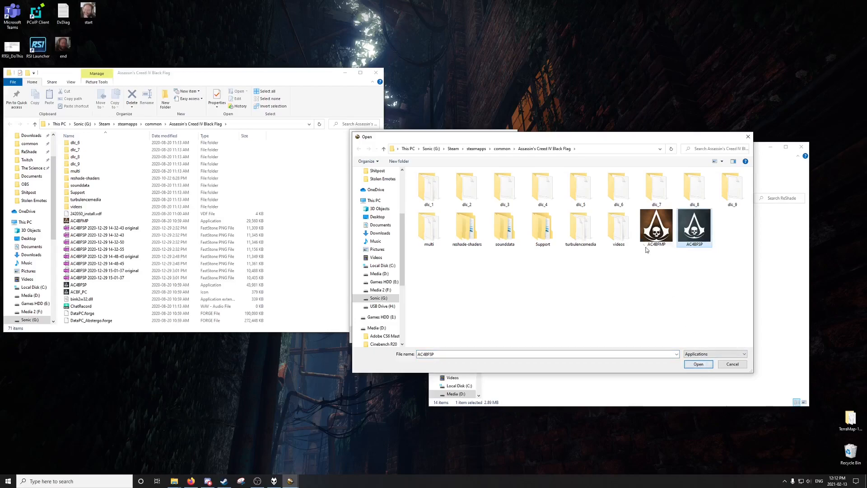
left_click(698, 364)
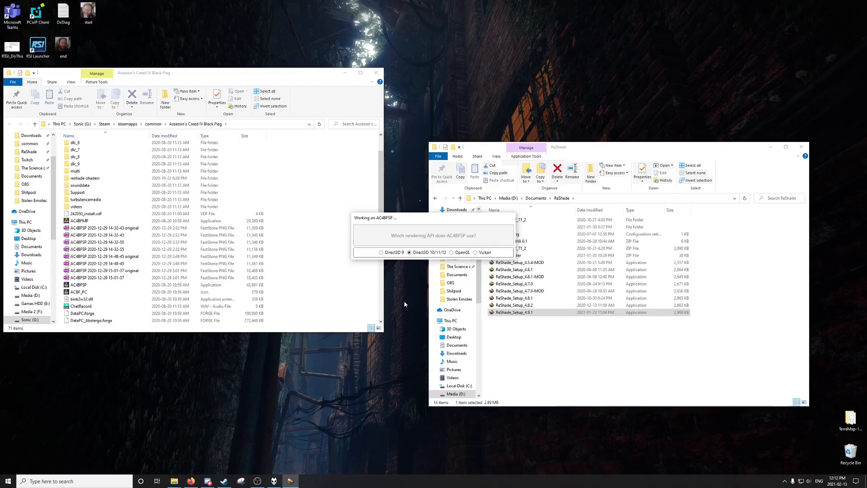
left_click(416, 254)
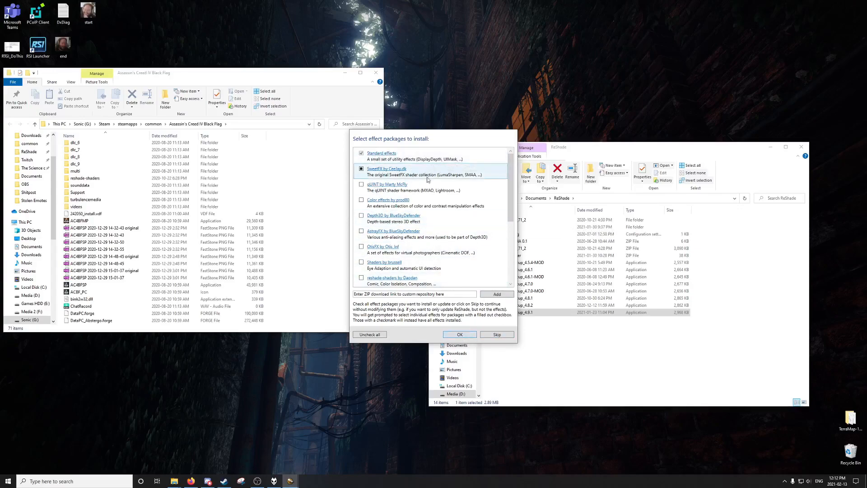
- Add the qUINT and OtisFX effect packages to the preselected Standard effects and SweetFX, and confirm the selection
left_click(361, 185)
scroll(491, 203, "down", 2)
left_click(361, 216)
scroll(510, 177, "up", 2)
scroll(510, 177, "down", 3)
left_click(456, 334)
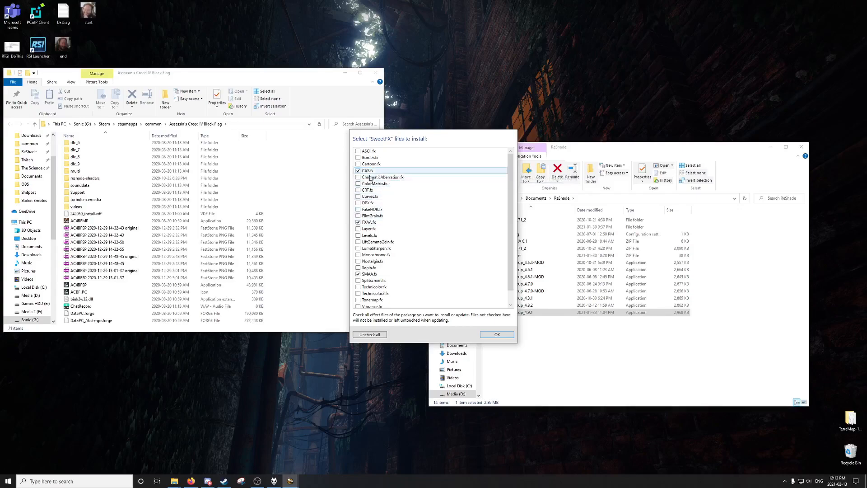
- Accept only CAS.fx, FXAA.fx and SMAA.fx from SweetFX, and exclude qUINT's mxao, sharp and ssr files
scroll(387, 241, "down", 1)
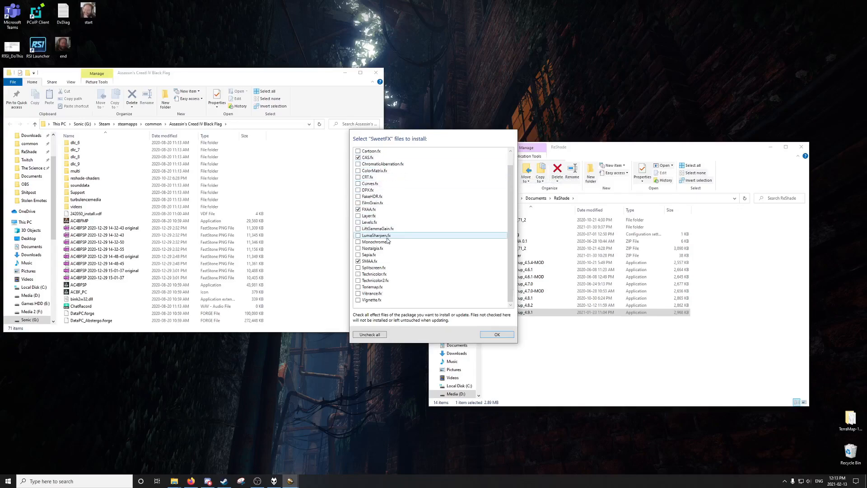
left_click(497, 335)
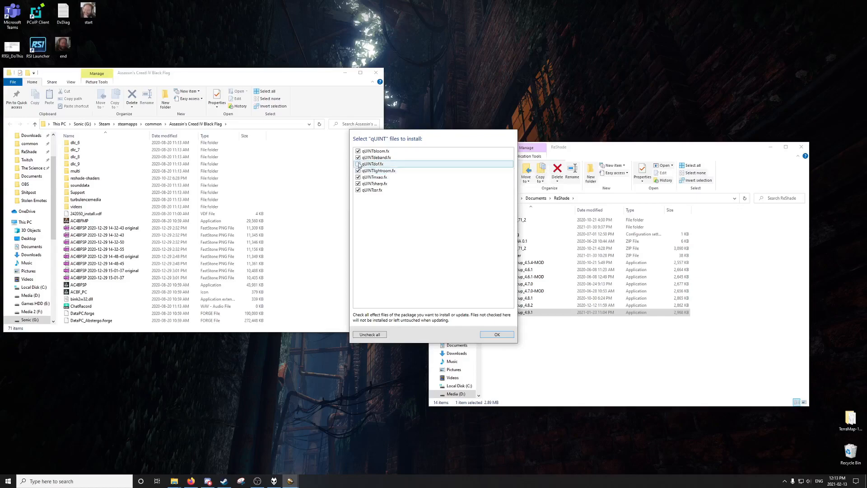
left_click(358, 177)
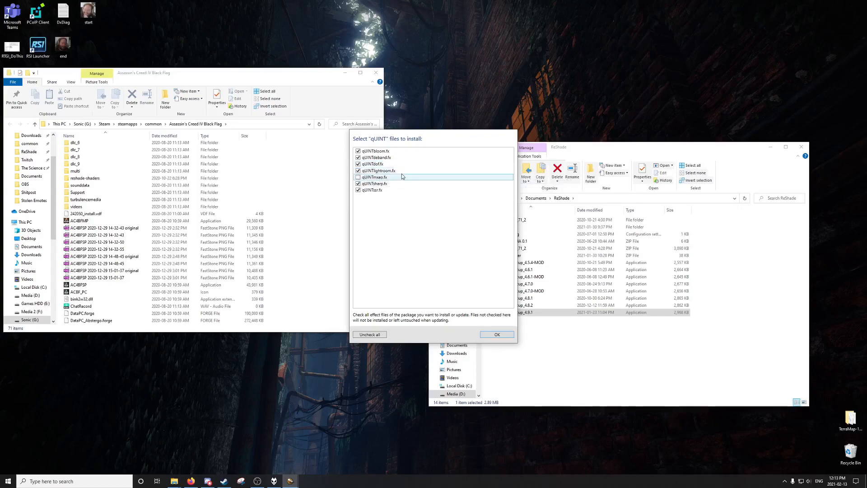
left_click(359, 184)
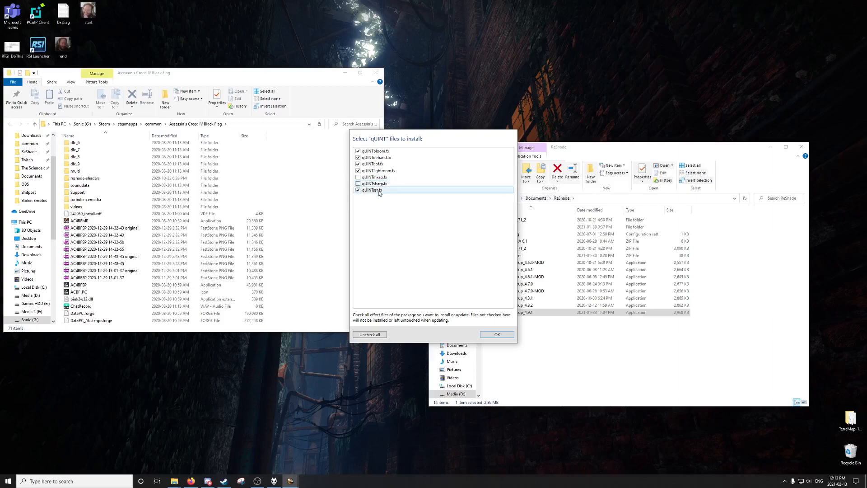
left_click(358, 190)
left_click(497, 334)
- Exclude every OtisFX file except CinematicDOF.fx and run the installation
left_click(358, 151)
left_click(358, 164)
left_click(358, 171)
left_click(358, 177)
left_click(358, 183)
left_click(358, 190)
left_click(358, 197)
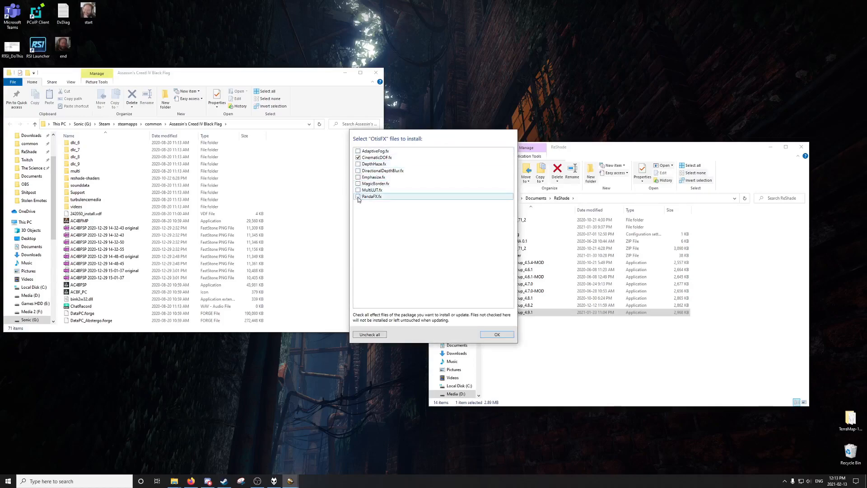
left_click(497, 334)
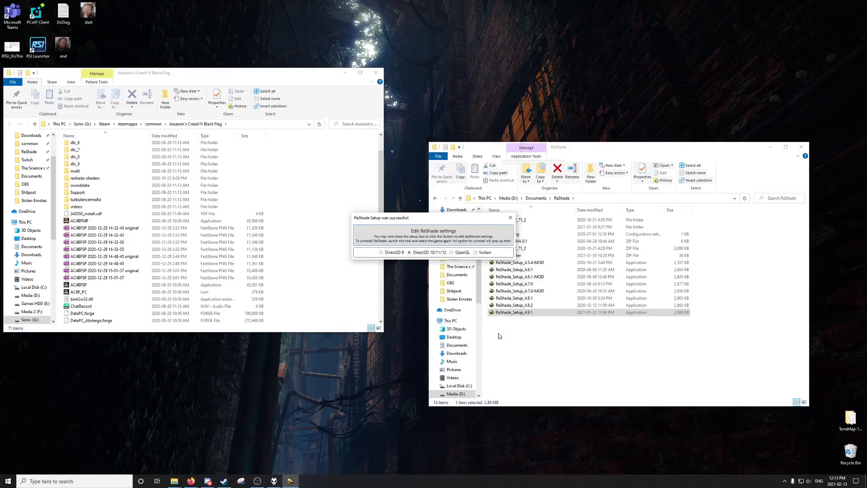
- Save the ReShade settings with Show FPS and Skip Tutorial enabled, and close the setup tool
left_click(481, 237)
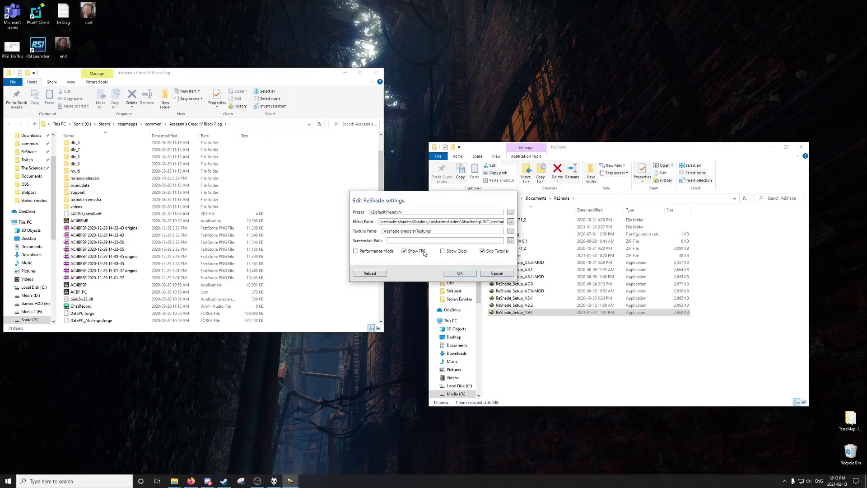
left_click(469, 277)
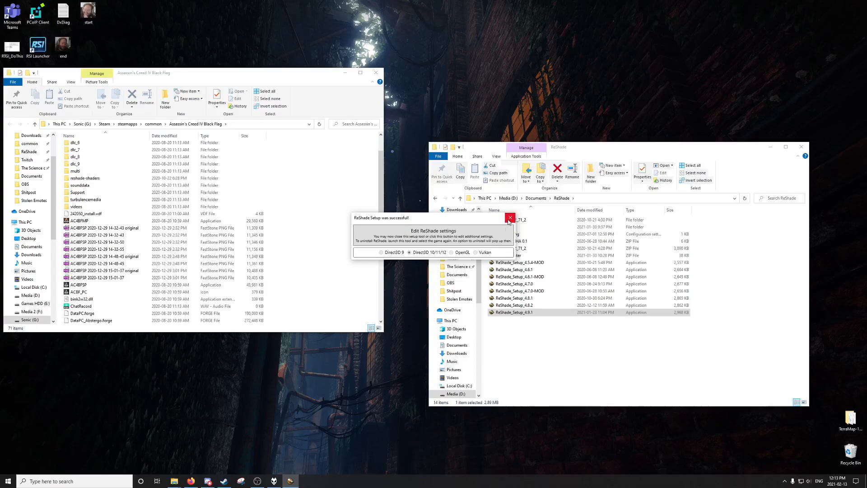
left_click(509, 218)
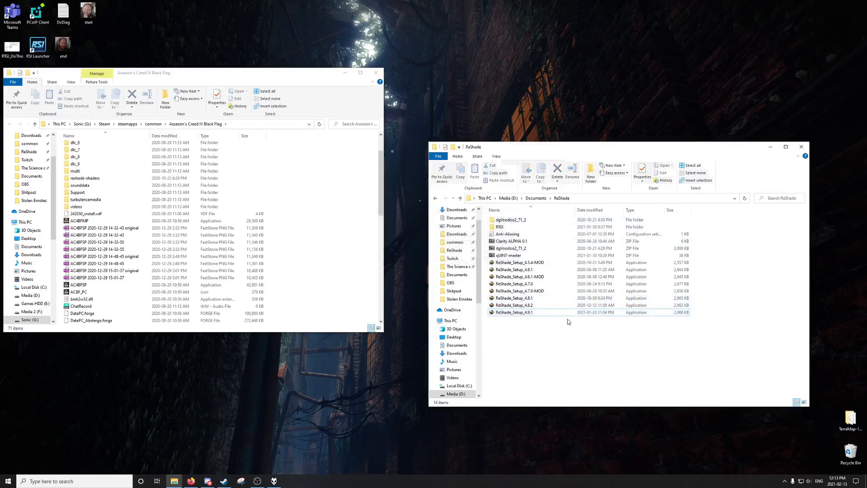
- Copy the Shaders and Textures folders from ReShade_GI_Beta_0.20.1.zip into the game's reshade-shaders folder
left_click(108, 178)
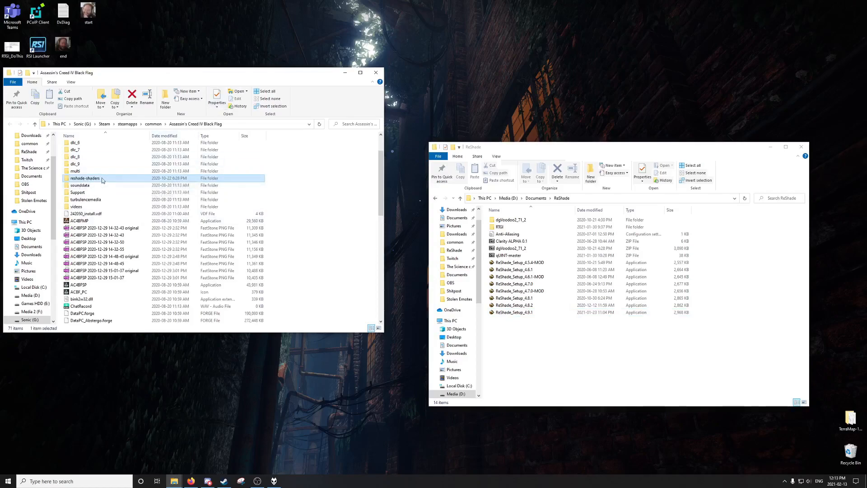
double_click(513, 227)
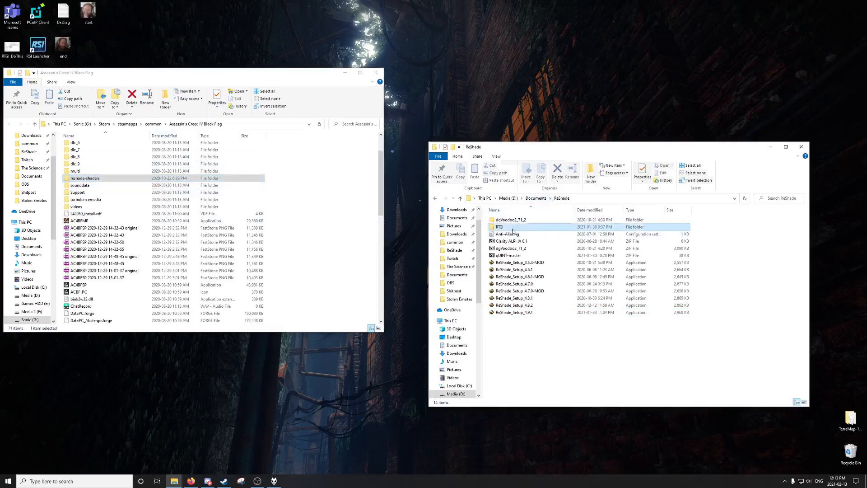
double_click(516, 326)
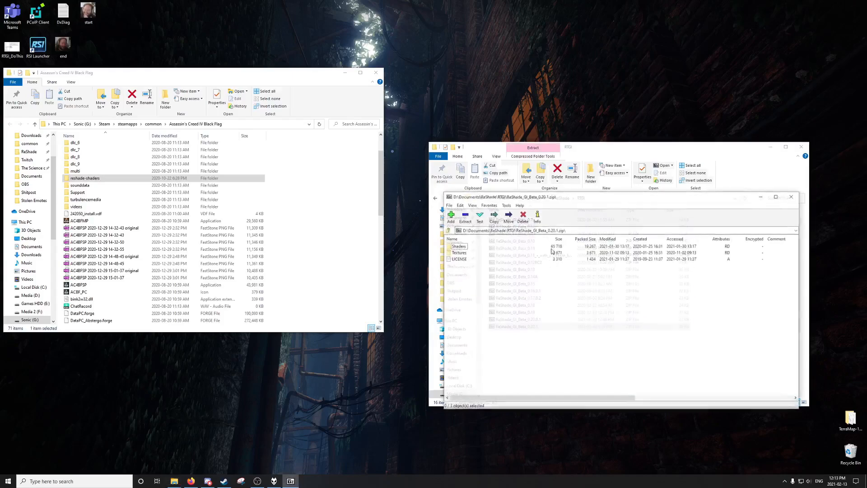
left_click(462, 252, "shift")
left_click_drag(503, 198, 418, 181)
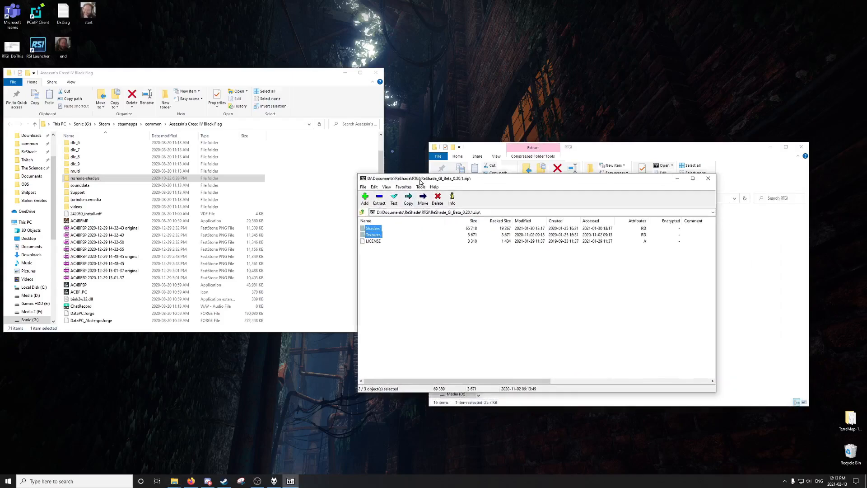
left_click_drag(378, 231, 100, 181)
left_click(394, 187)
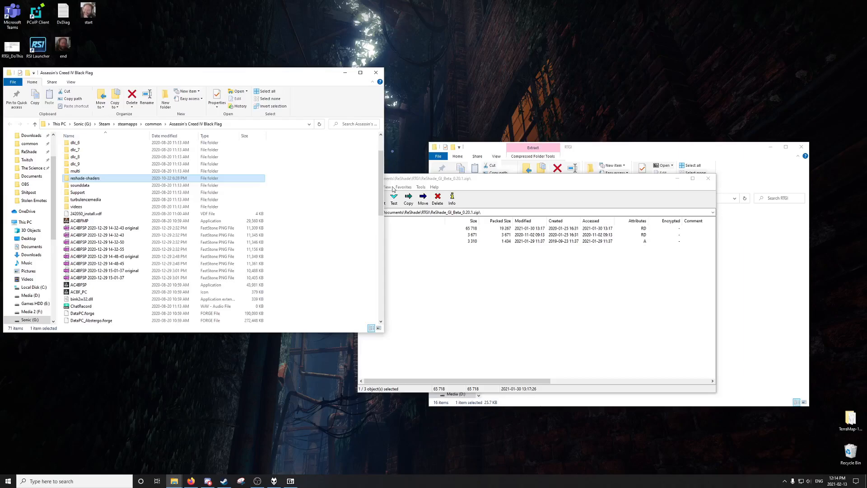
- Launch Assassin's Creed IV Black Flag through Steam and enable the RTGlobalIllumination effect in the ReShade overlay
right_click(226, 480)
left_click(225, 285)
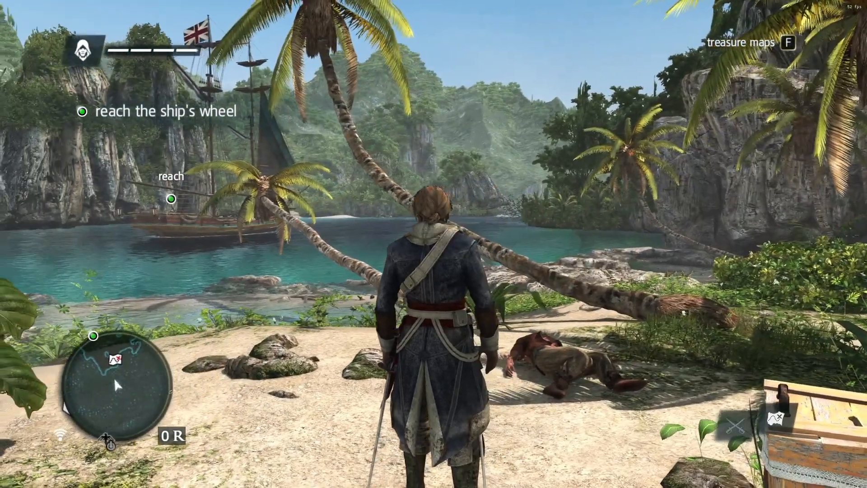
key("Home")
left_click(90, 56)
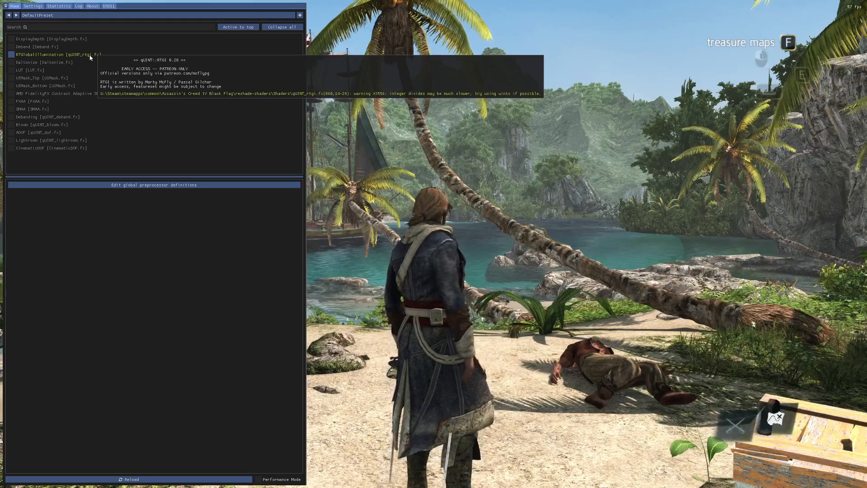
left_click(90, 56)
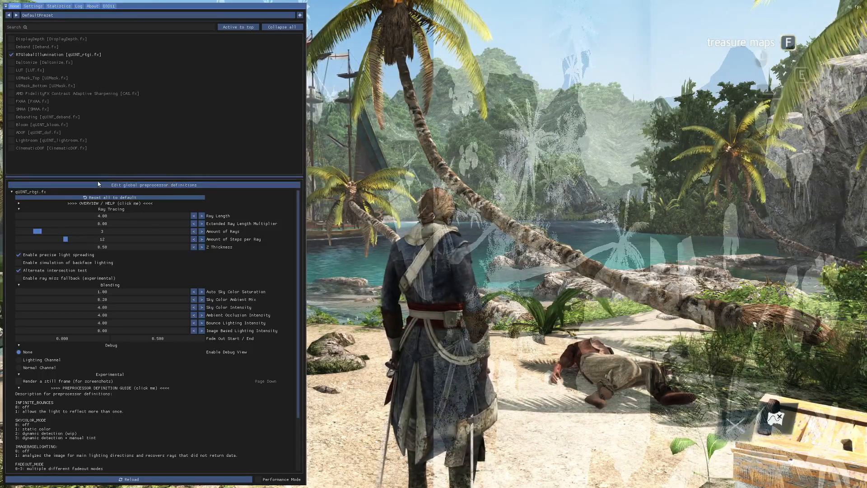
- Move DisplayDepth to the end of the effect list and enable it
left_click_drag(58, 38, 61, 156)
left_click(63, 151)
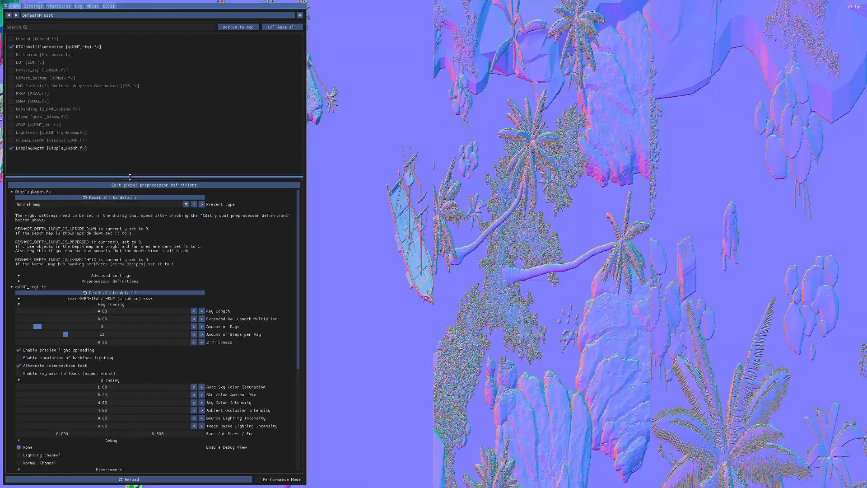
left_click(152, 185)
left_click(116, 78)
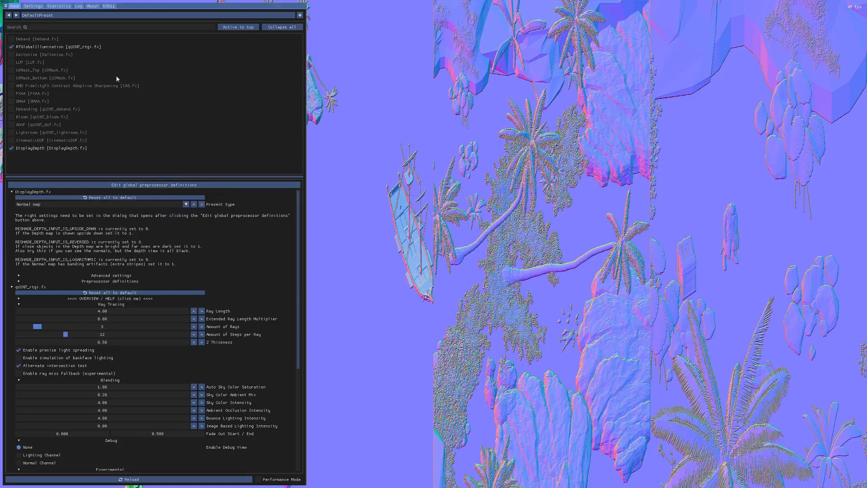
- Try the 2560x1440, 1280x720 and 8192x2048 depth buffers one after another against the normal map view
left_click(109, 6)
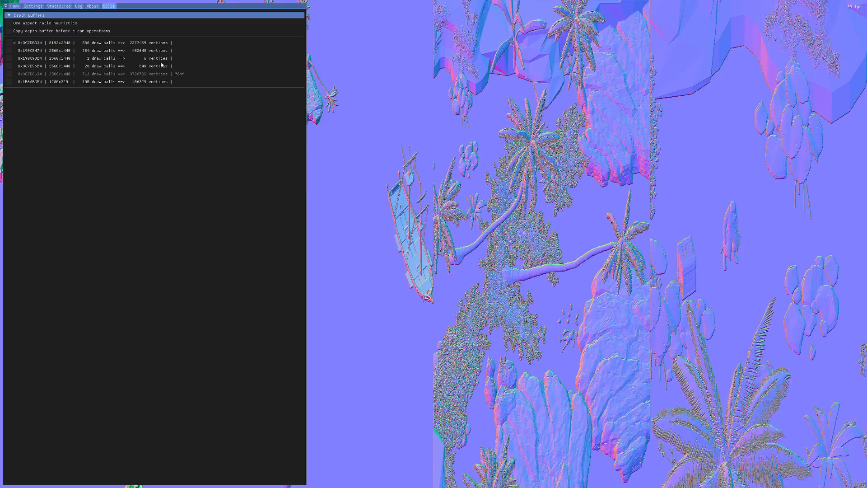
left_click(9, 66)
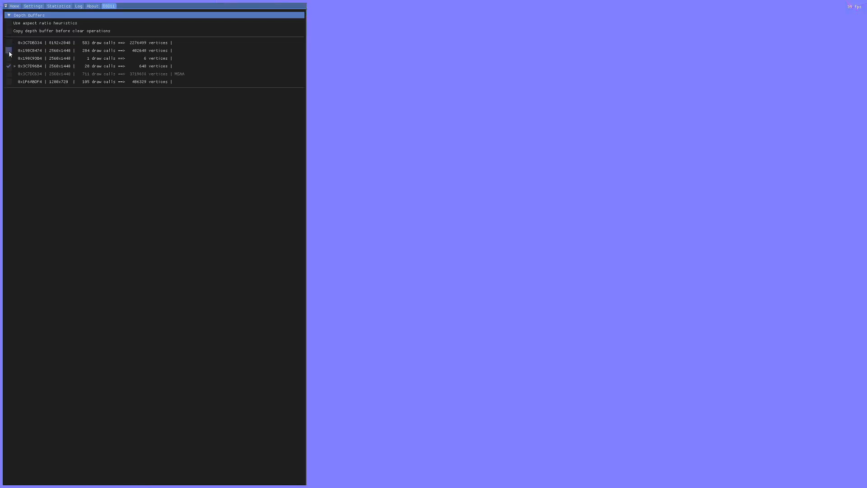
left_click(9, 51)
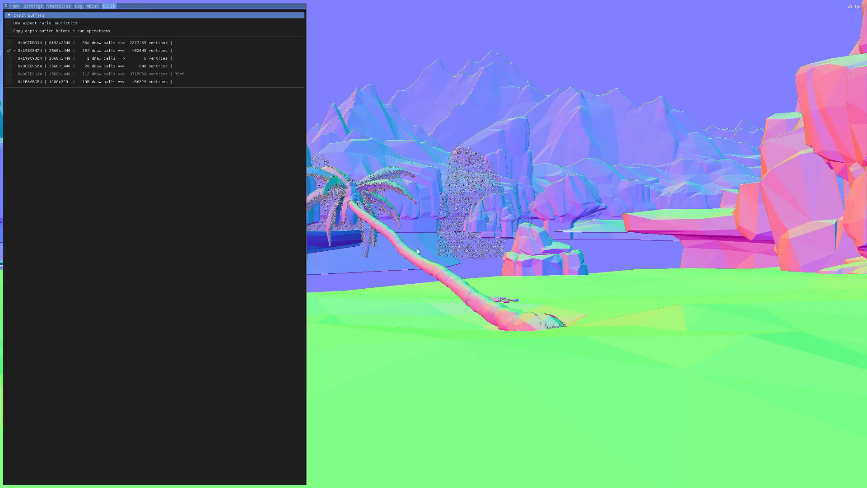
left_click(9, 66)
left_click(8, 82)
left_click(9, 42)
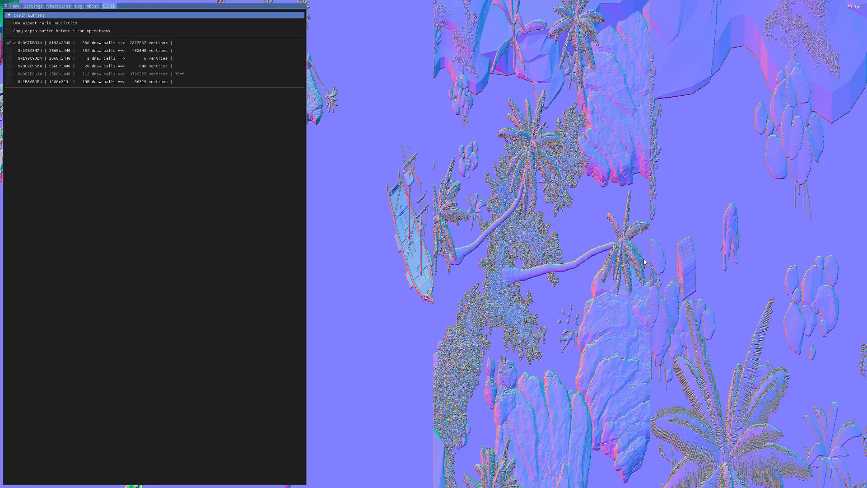
- Disable the RTGlobalIllumination and DisplayDepth effects and close the ReShade overlay
key("Home")
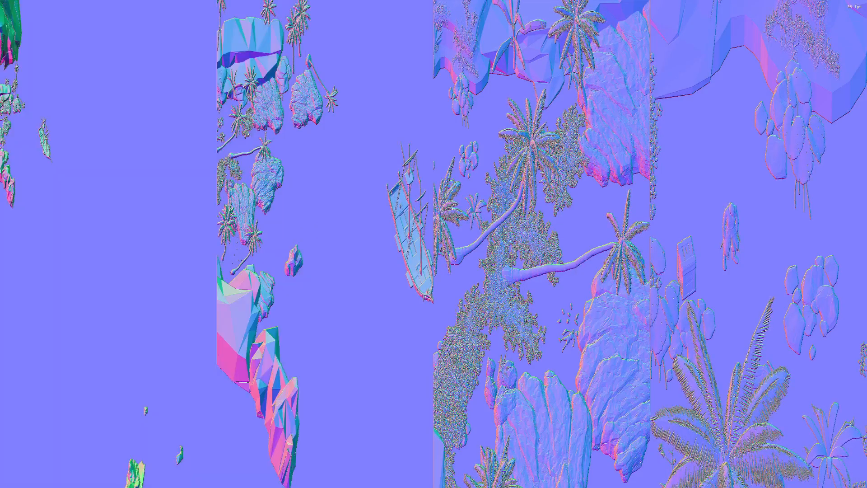
key("Home")
left_click(15, 6)
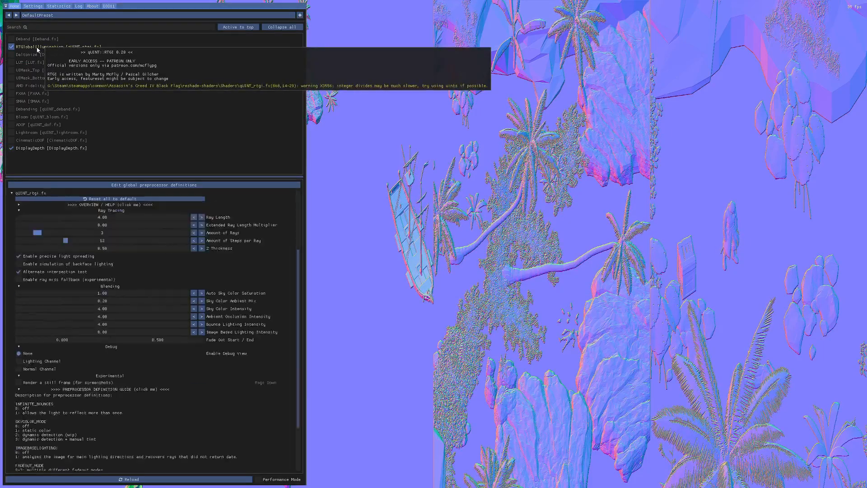
left_click(61, 147)
key("Home")
- Set the game's anti-aliasing quality to off in the graphics options and resume the game
key("Escape")
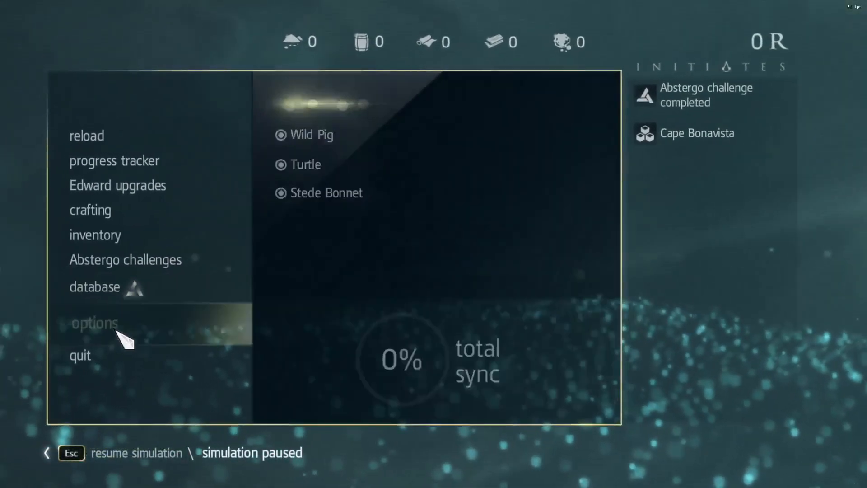
left_click(117, 327)
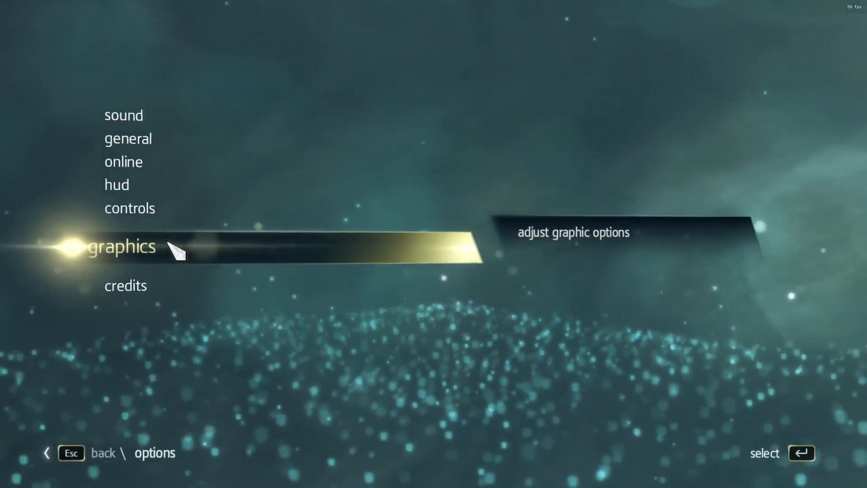
left_click(174, 247)
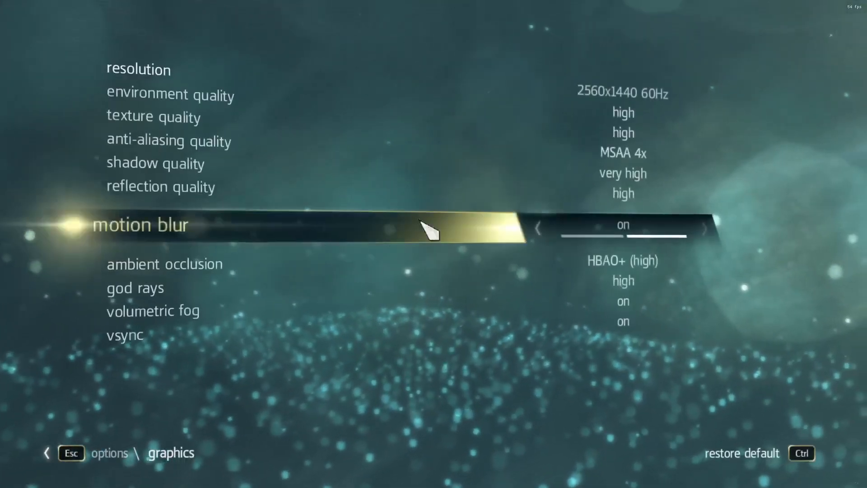
left_click(727, 171)
scroll(686, 245, "up", 1)
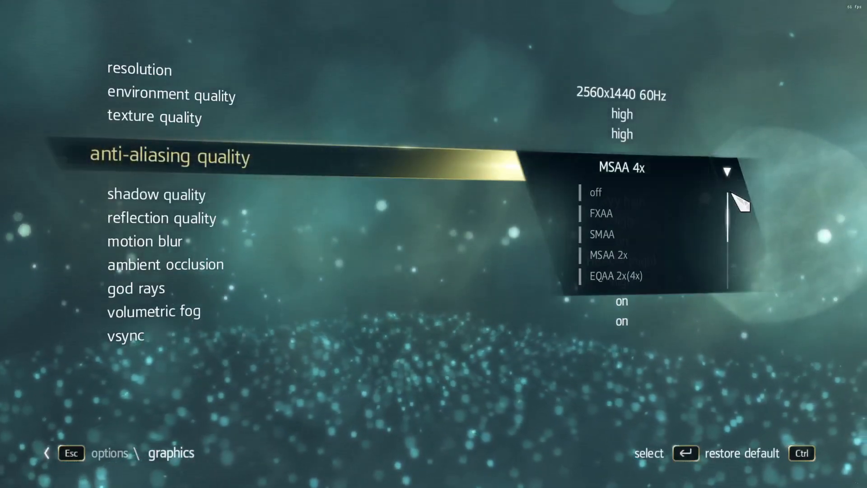
left_click(598, 194)
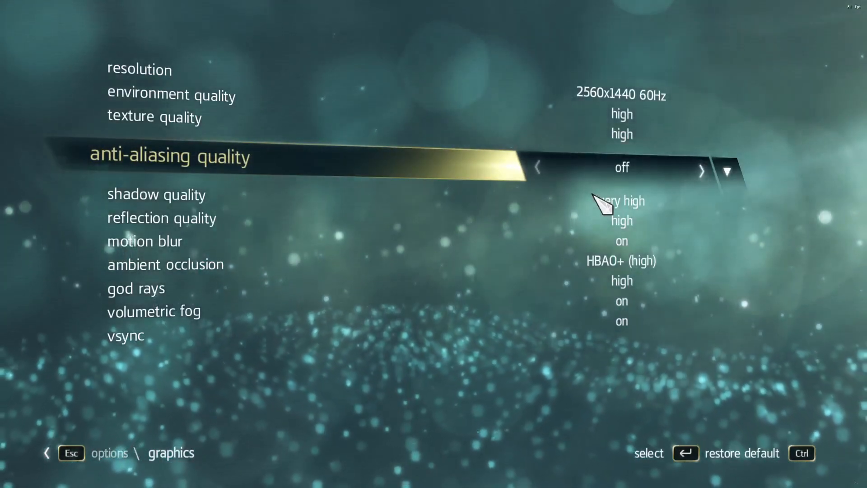
left_click(593, 195)
left_click(594, 194)
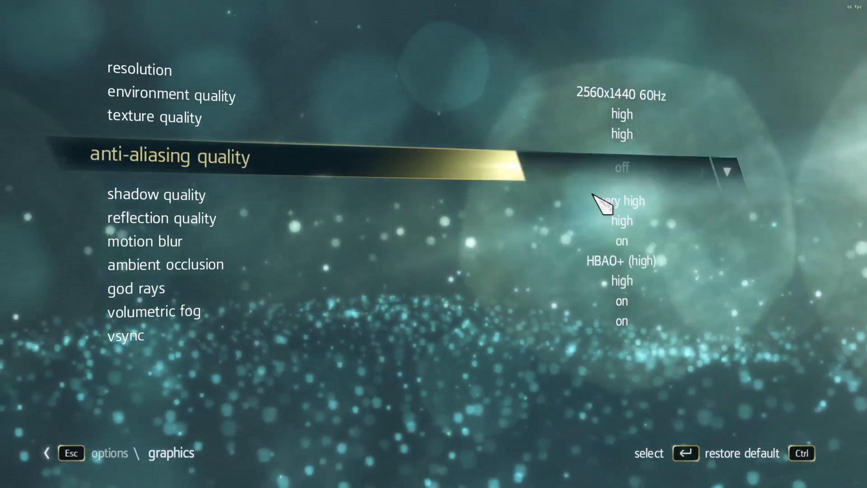
key("Escape")
key("Escape")
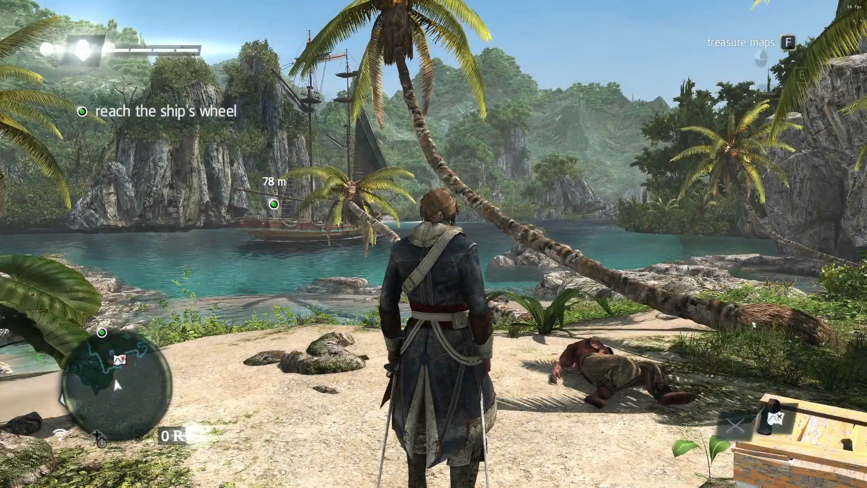
- Reopen the ReShade overlay and enable the DisplayDepth effect again to check the depth input
key("Home")
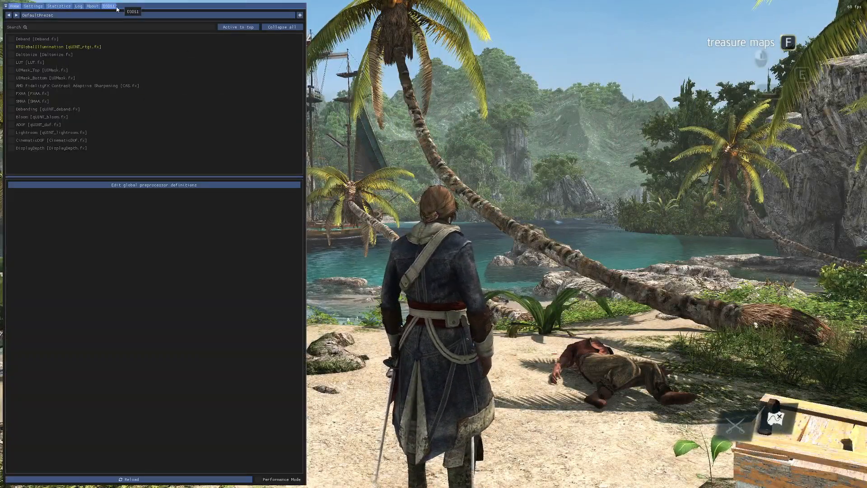
key("Home")
key("Home")
key("Home")
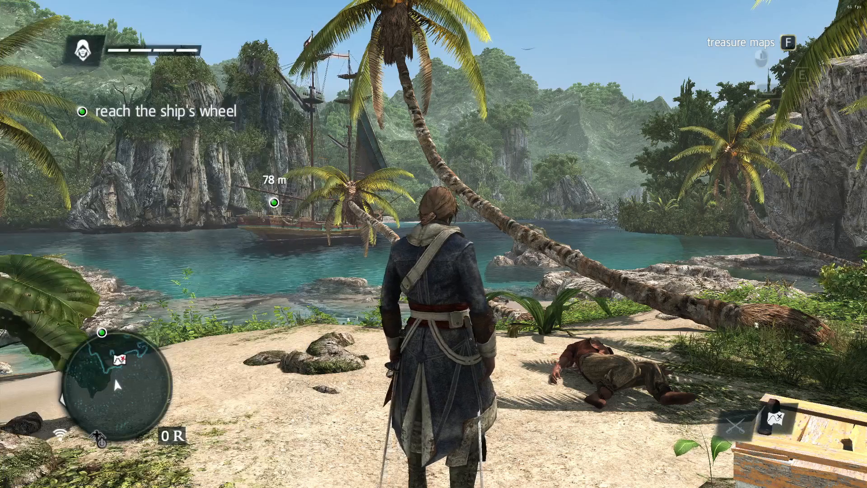
key("Home")
left_click(33, 6)
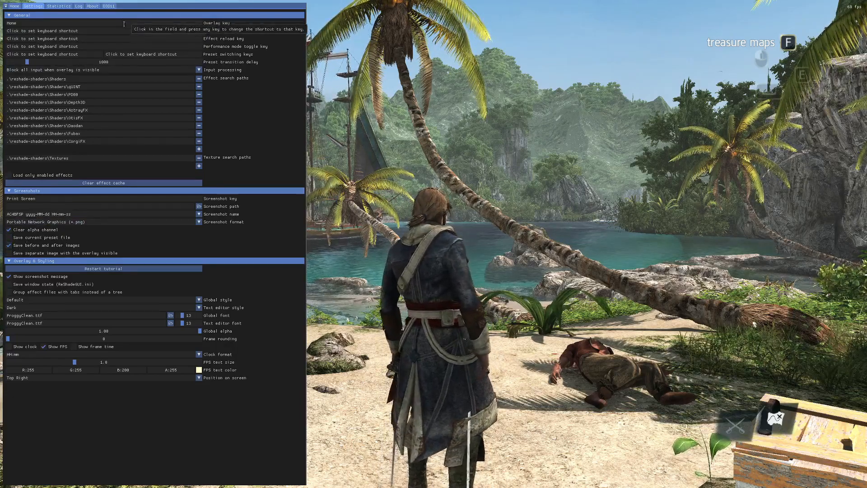
left_click(108, 6)
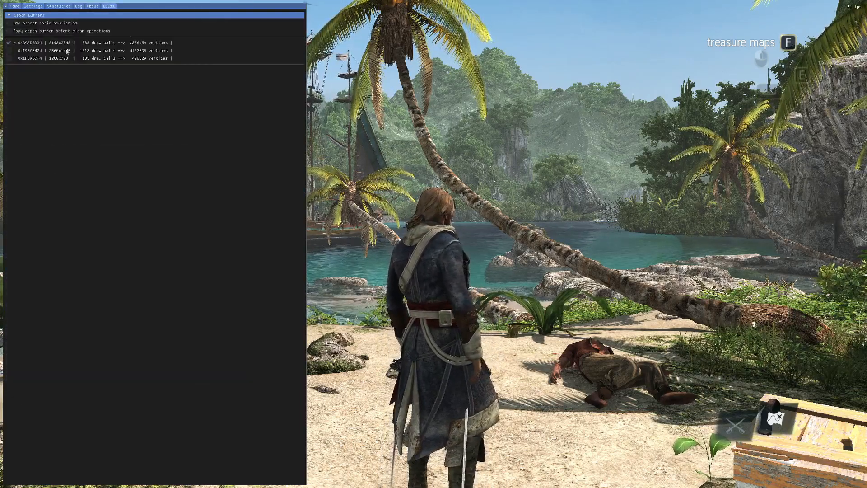
left_click(14, 6)
left_click(37, 148)
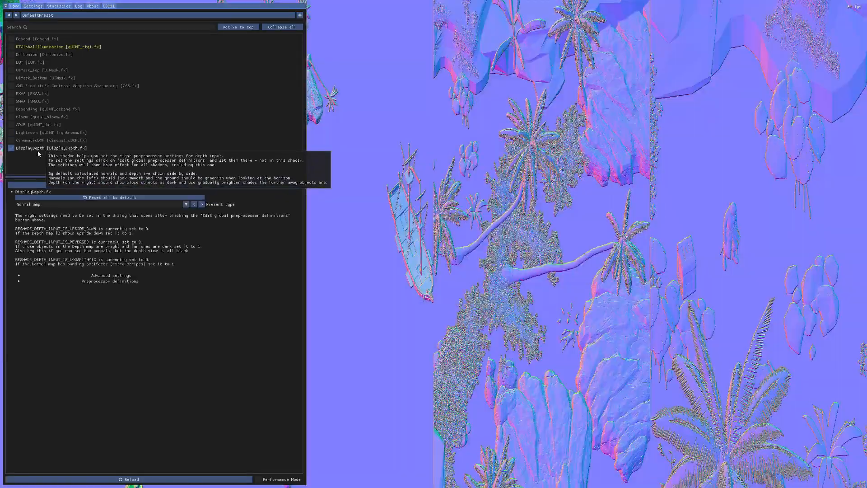
- Enable copying the depth buffer before clear operations and select CLEAR 3 of the 2560x1440 depth buffer
left_click(110, 7)
left_click(9, 50)
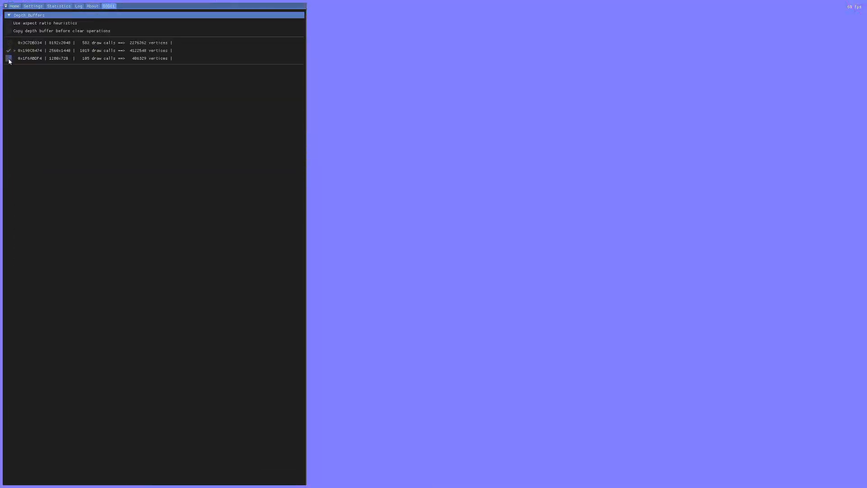
left_click(9, 58)
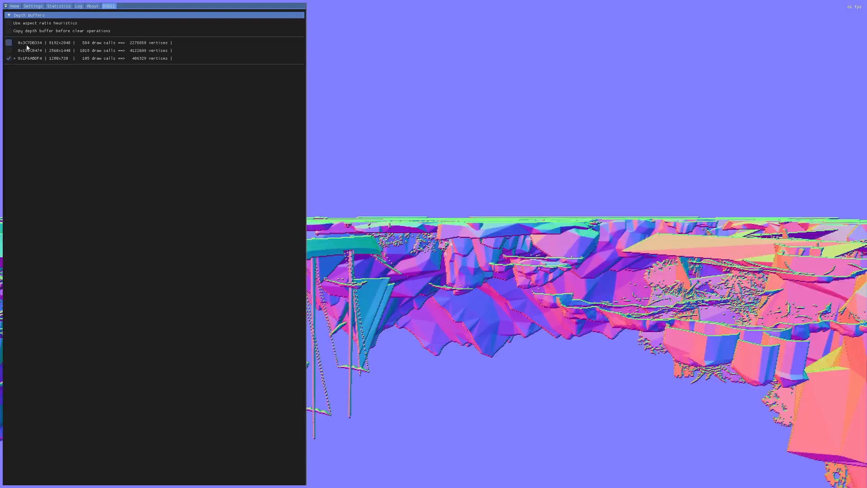
left_click(26, 30)
left_click(9, 50)
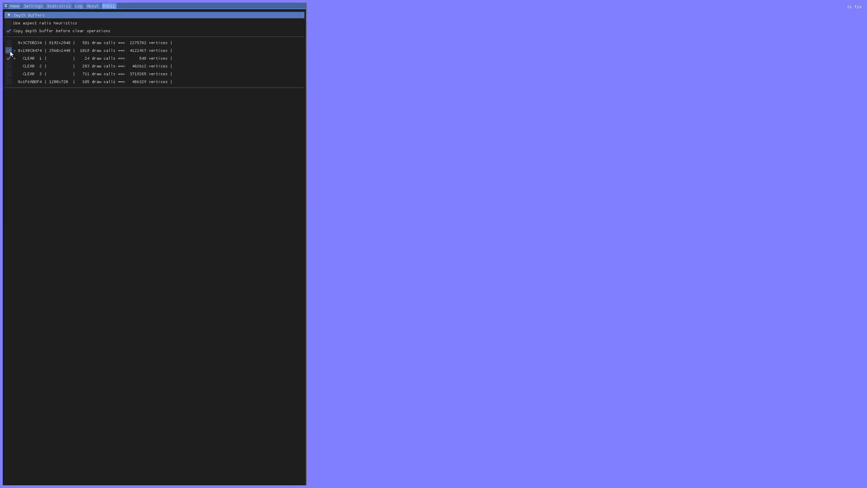
left_click(9, 42)
left_click(10, 58)
left_click(9, 74)
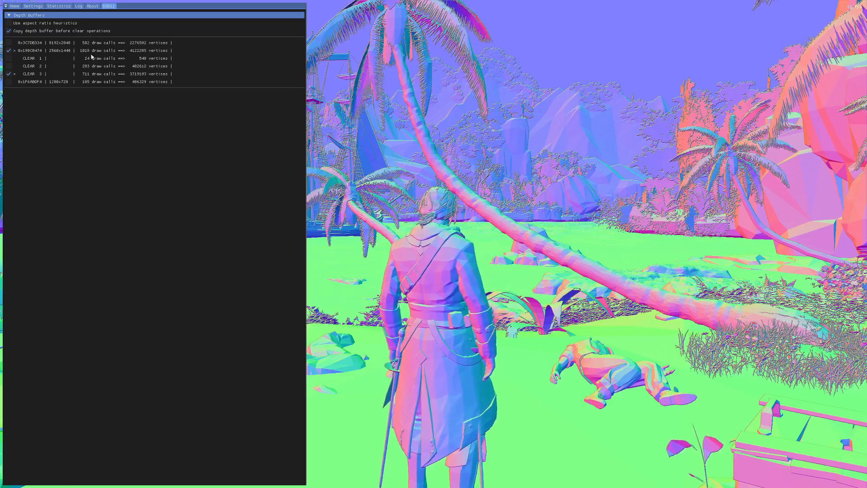
- Set DisplayDepth's present type to Show both (Vertical 50/50) to check the depth view, and disable the effect
left_click(19, 7)
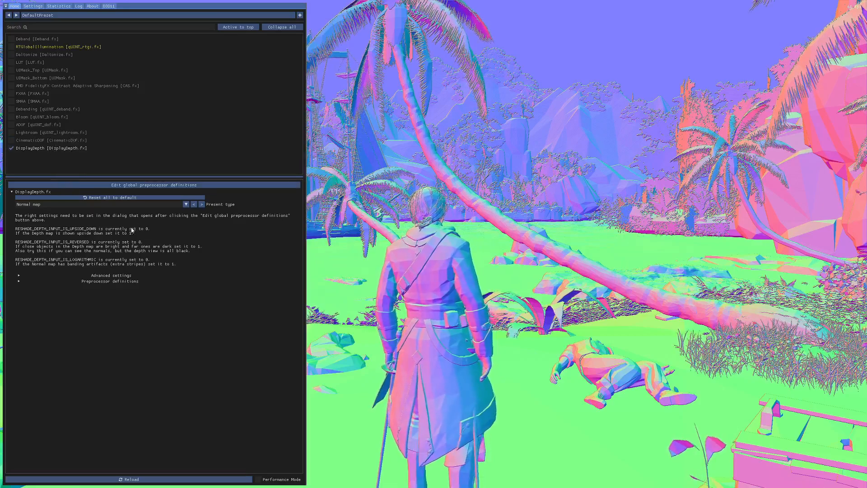
left_click(107, 204)
left_click(65, 228)
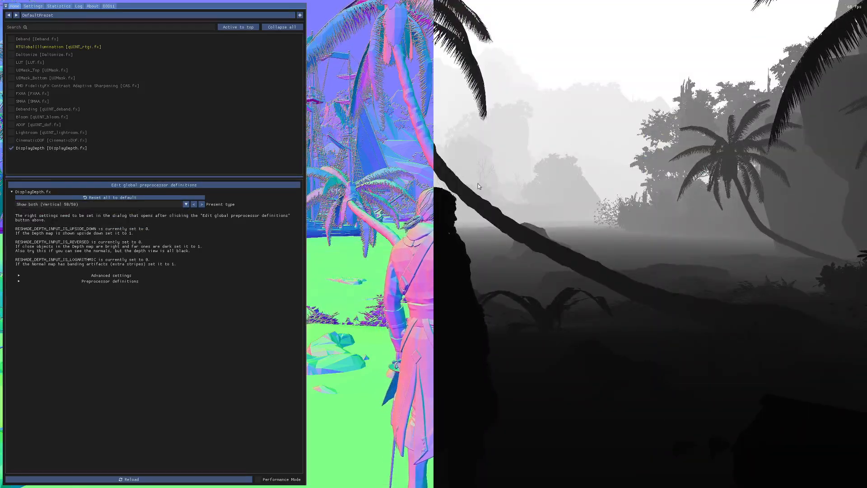
left_click(11, 147)
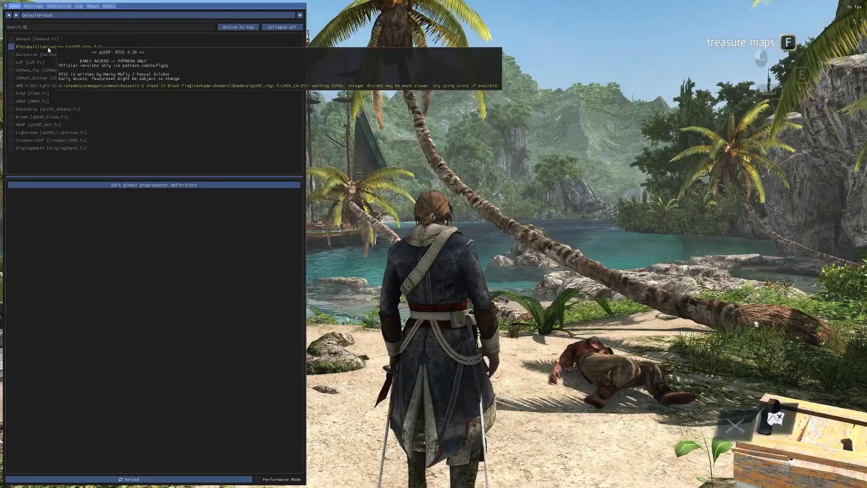
- Enable the RTGlobalIllumination effect, assign Numpad 1 as its toggle shortcut, and test the shortcut by switching the effect off and on
left_click(55, 47)
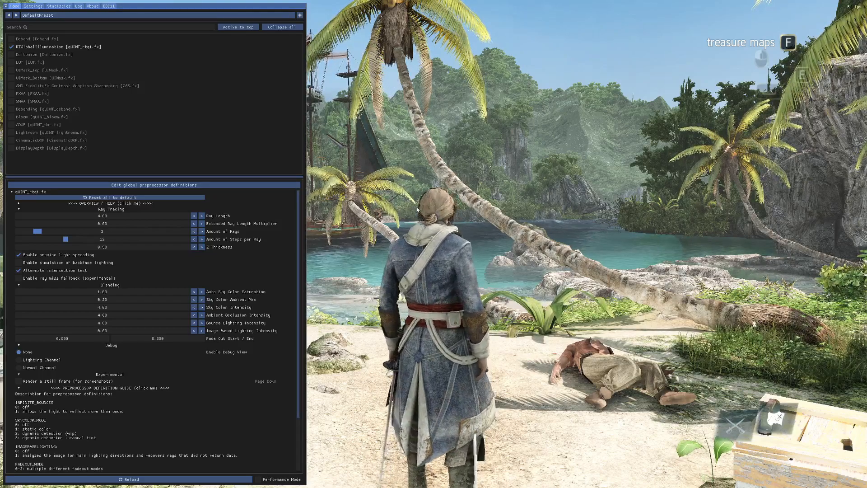
right_click(94, 47)
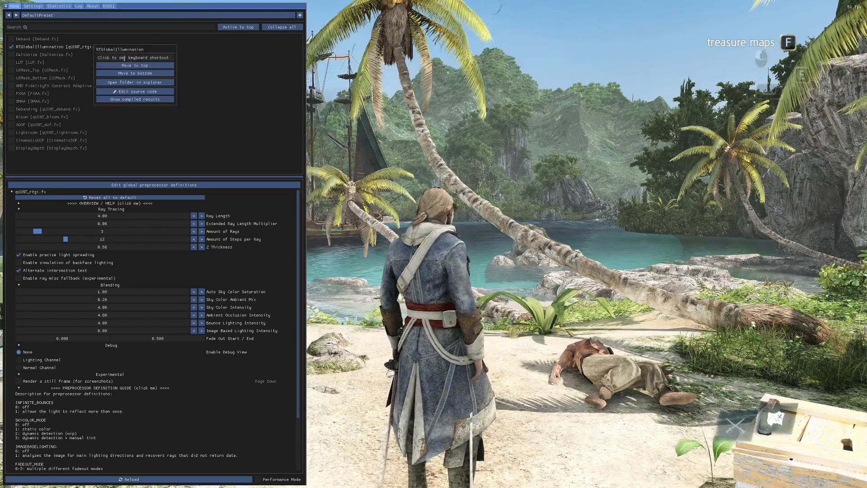
right_click(78, 47)
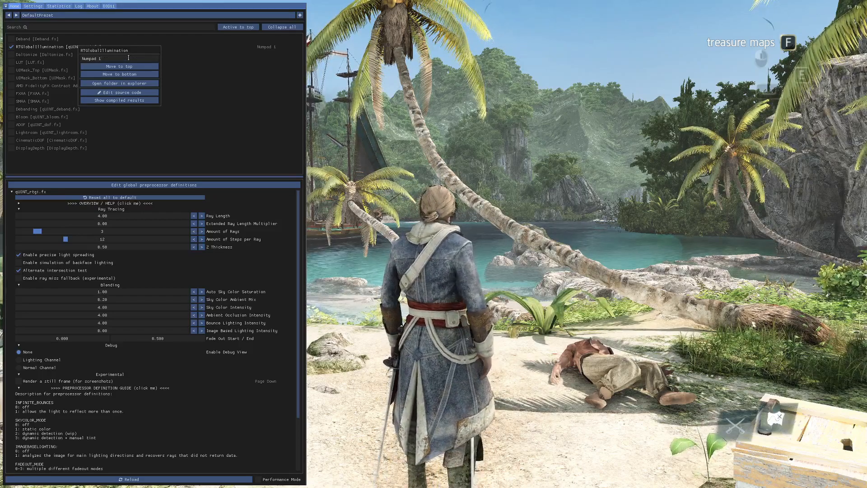
left_click(261, 127)
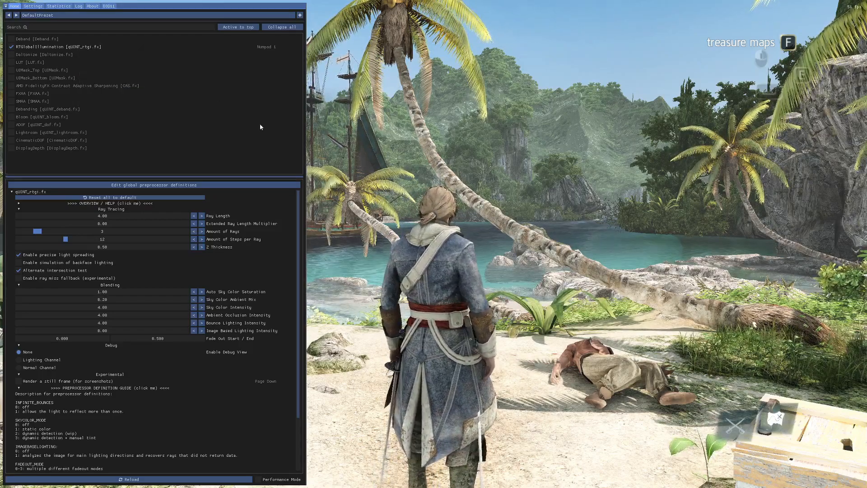
key("KP_1")
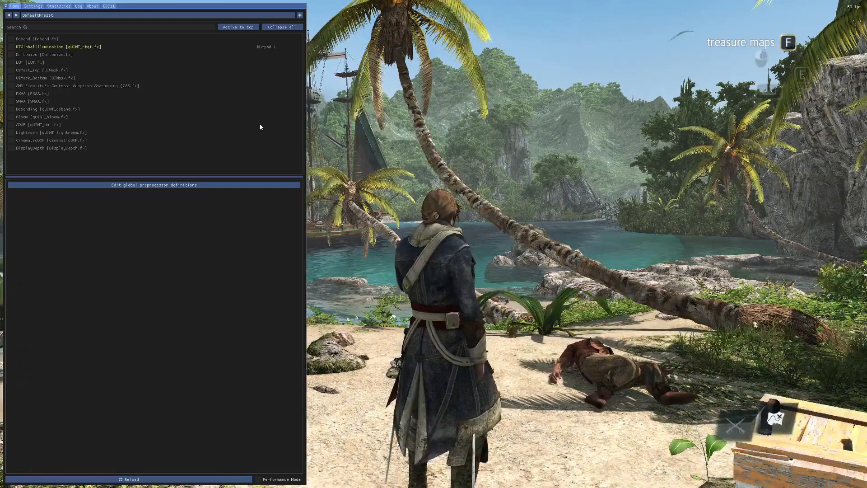
key("KP_1")
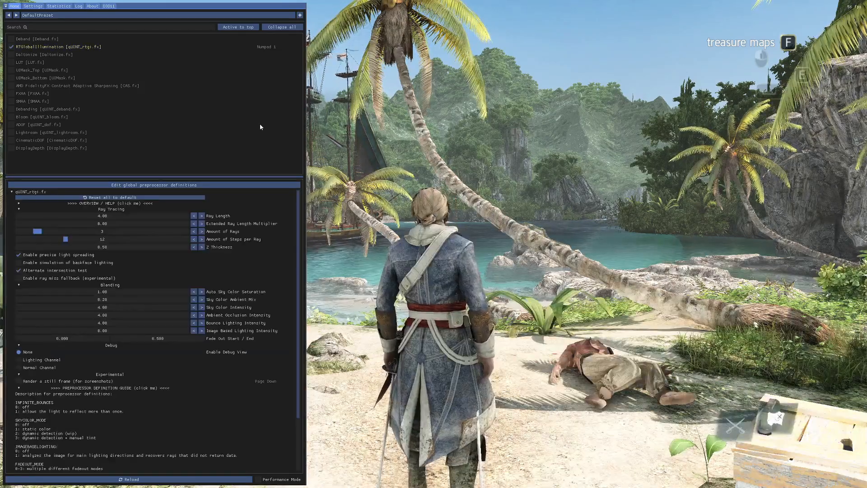
- Enable the AMD FidelityFX Contrast Adaptive Sharpening, Bloom and ADOF effects alongside RTGlobalIllumination
left_click(40, 86)
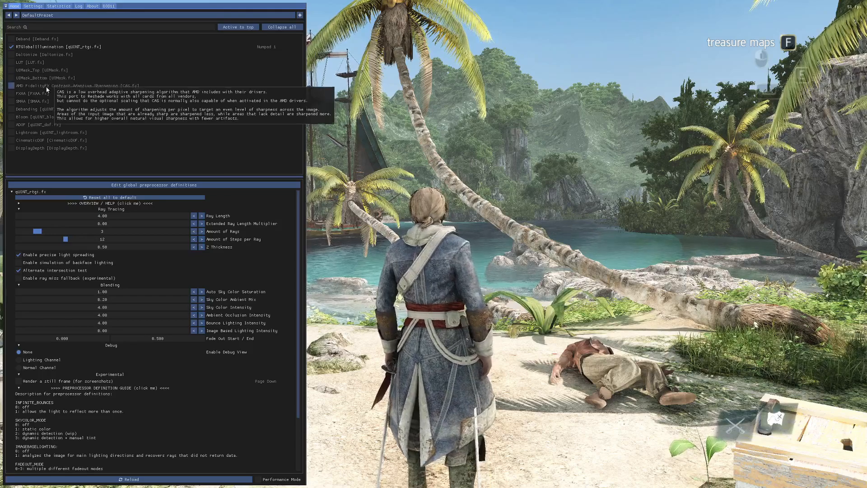
left_click(44, 117)
left_click(41, 126)
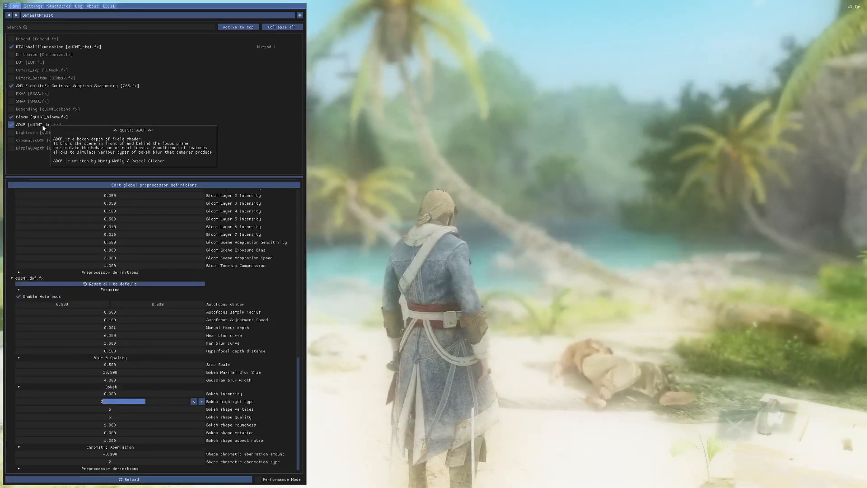
- Close the ReShade overlay and try to toggle all effects at once in the game
key("Home")
key("End")
key("End")
key("End")
key("End")
key("End")
key("End")
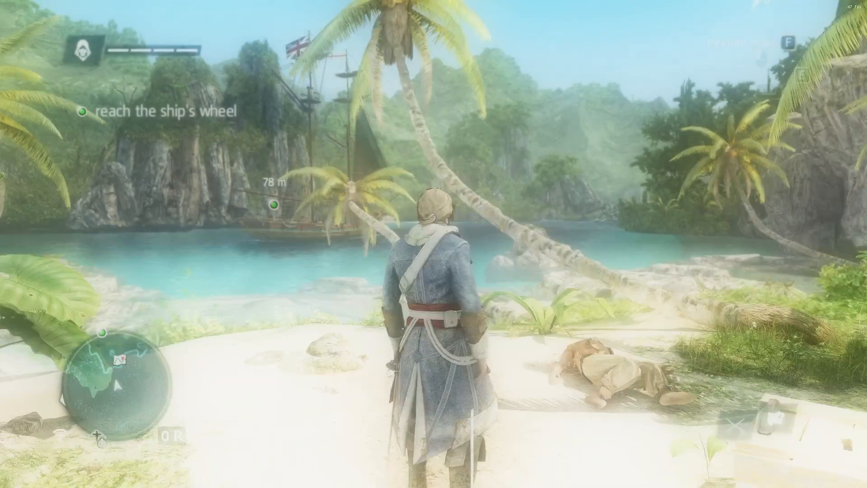
key("End")
key("End")
key("End")
key("End")
key("End")
key("End")
key("End")
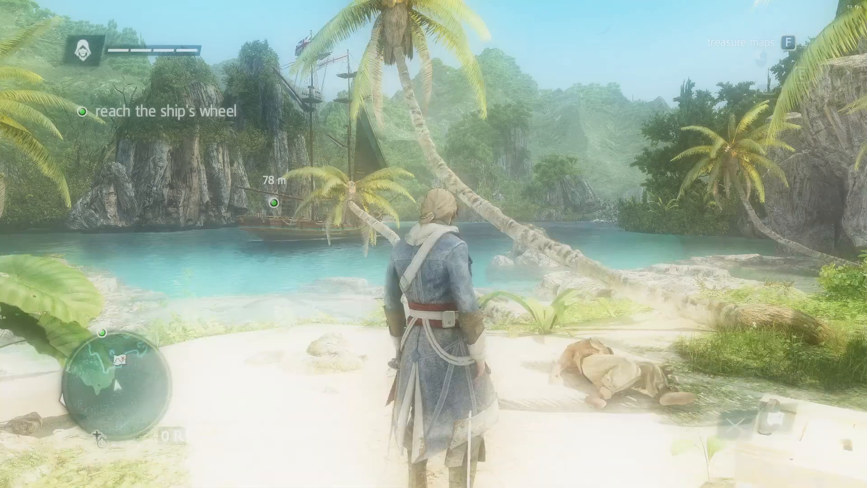
key("End")
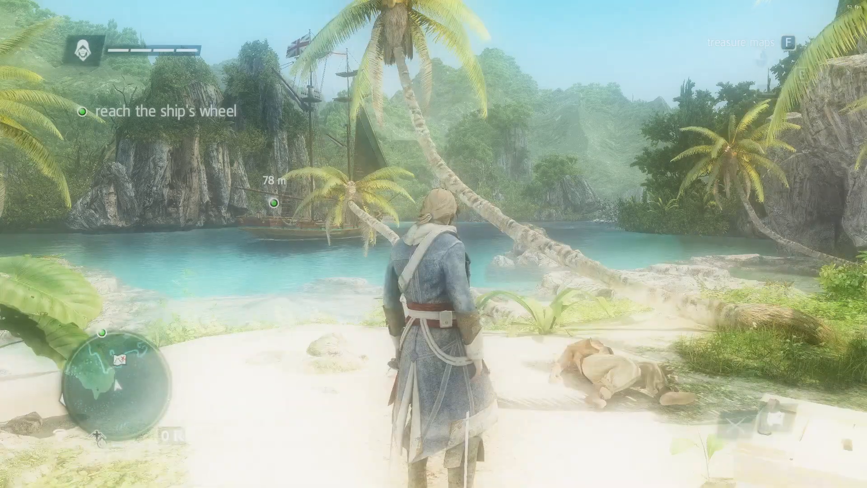
- Check the effect toggle key in the ReShade overlay settings and switch all effects off in the game
key("Home")
left_click(33, 6)
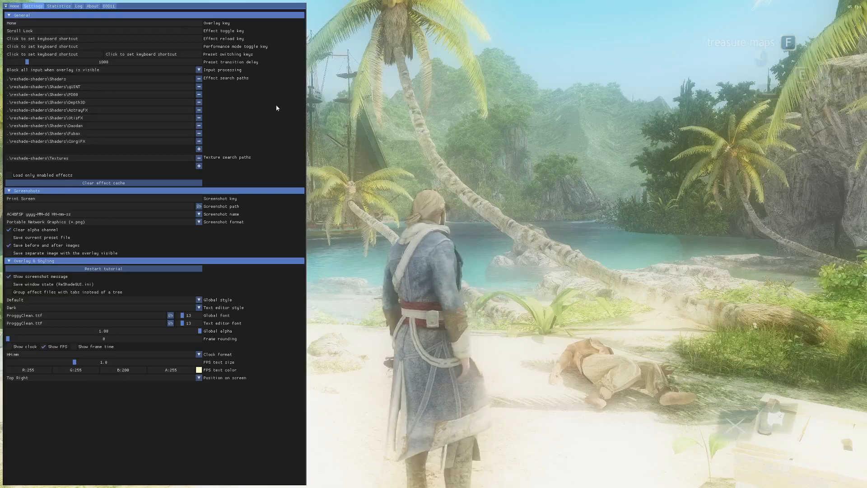
key("Home")
key("End")
key("End")
key("End")
key("End")
key("End")
key("End")
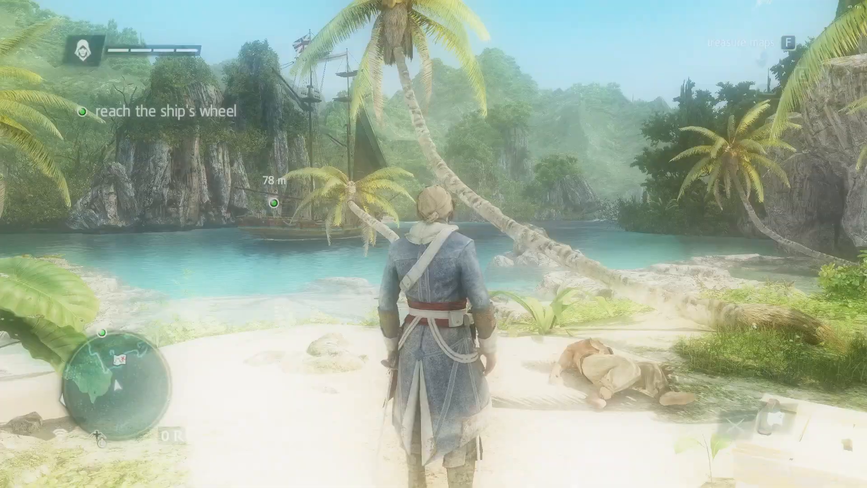
key("End")
key("End")
key("End")
key("End")
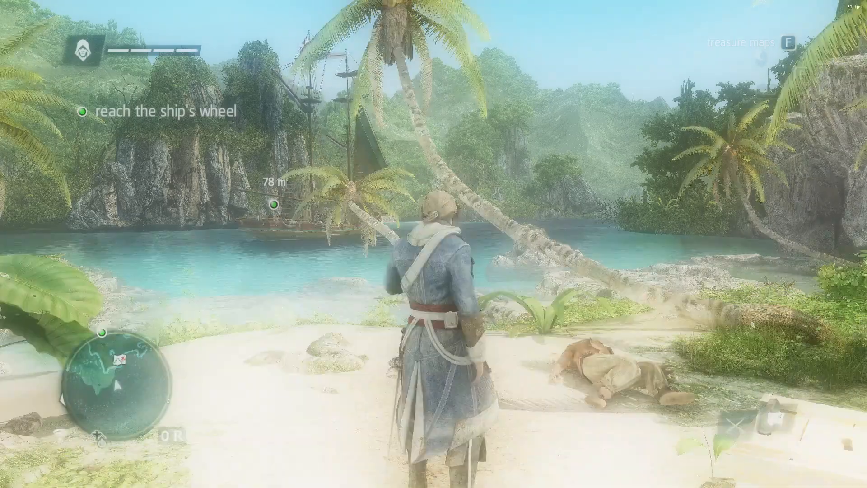
key("End")
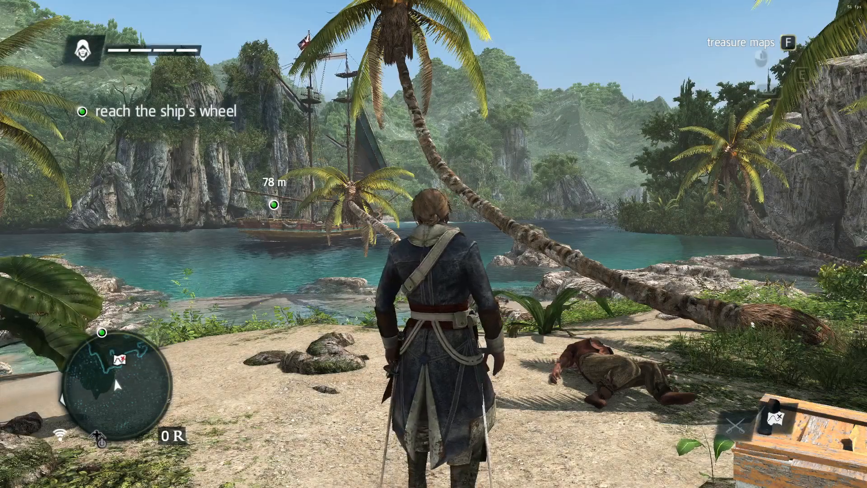
- Return to the effect list and disable Contrast Adaptive Sharpening, Bloom and ADOF, keeping only RTGlobalIllumination selected
key("Home")
left_click(14, 6)
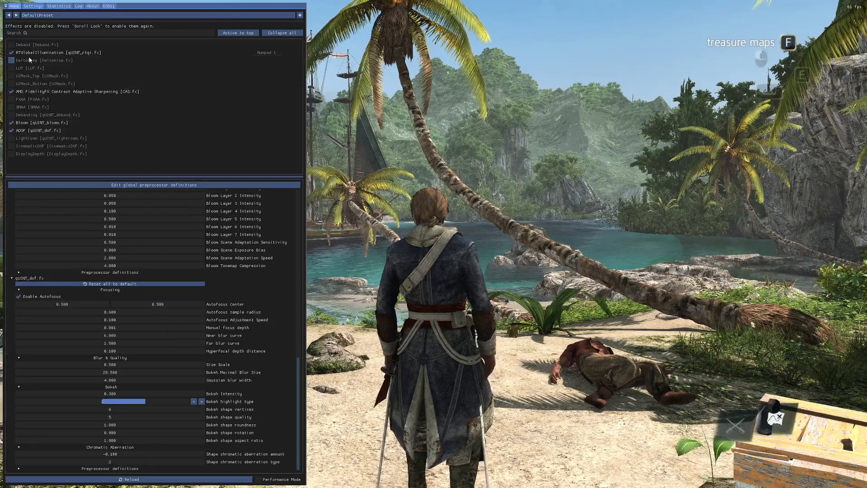
left_click(17, 123)
left_click(18, 130)
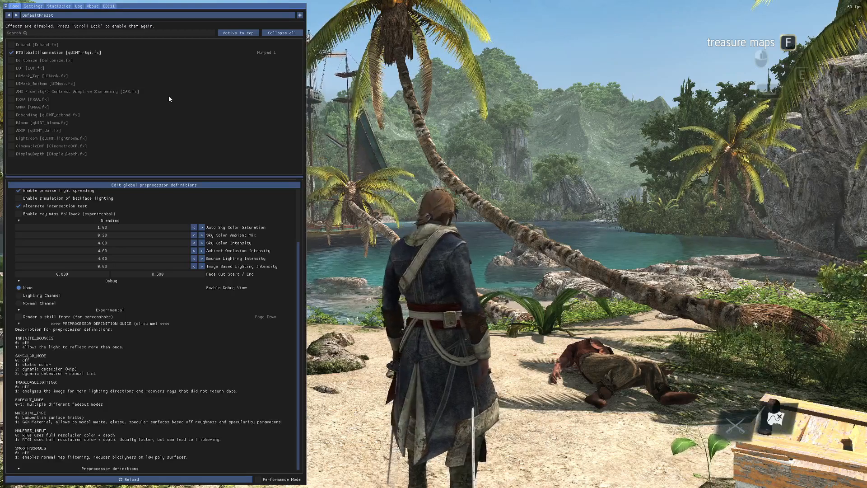
- View the game without the overlay, reopen it, and turn effects back on globally
key("Home")
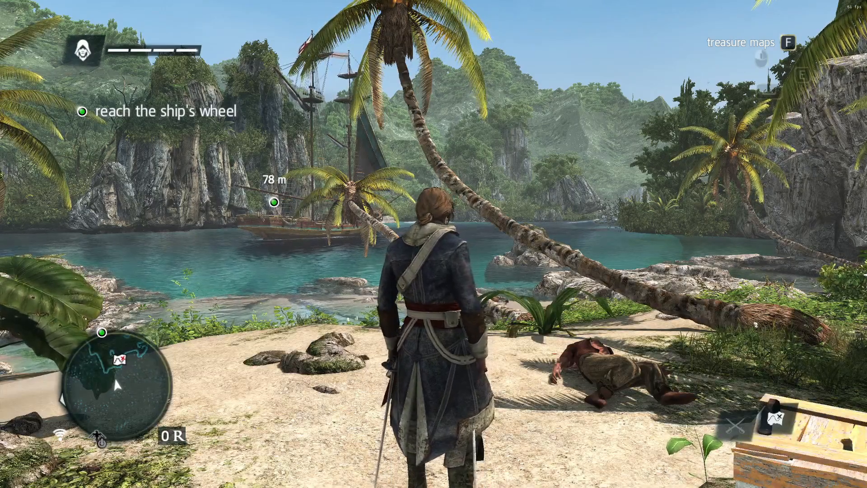
key("Home")
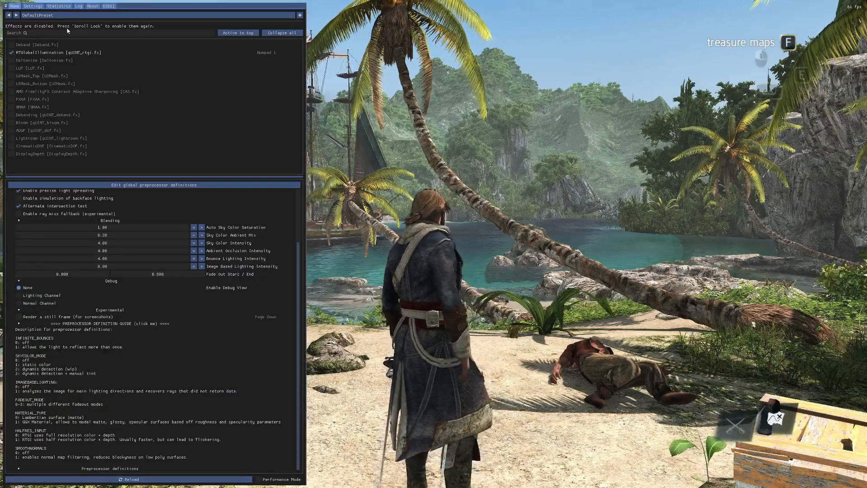
key("Scroll_Lock")
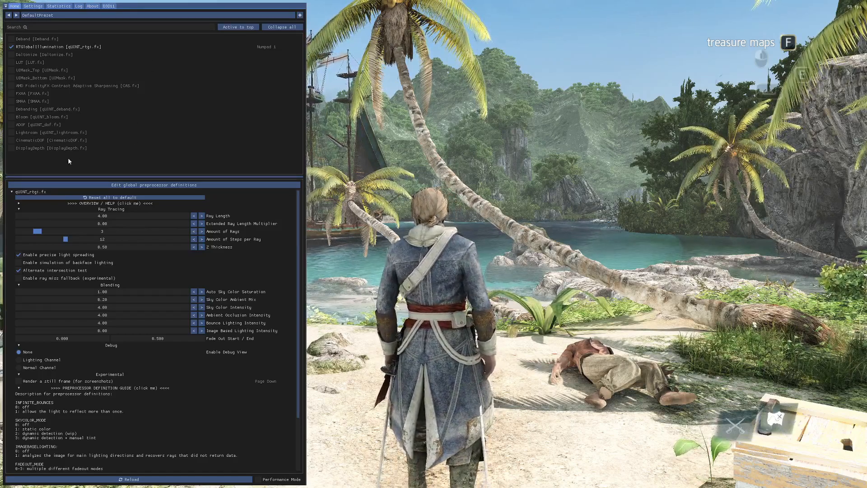
- Collapse the RTGI preprocessor guide, expand its preprocessor definitions, and set the image-based lighting definition to 0
scroll(298, 289, "down", 2)
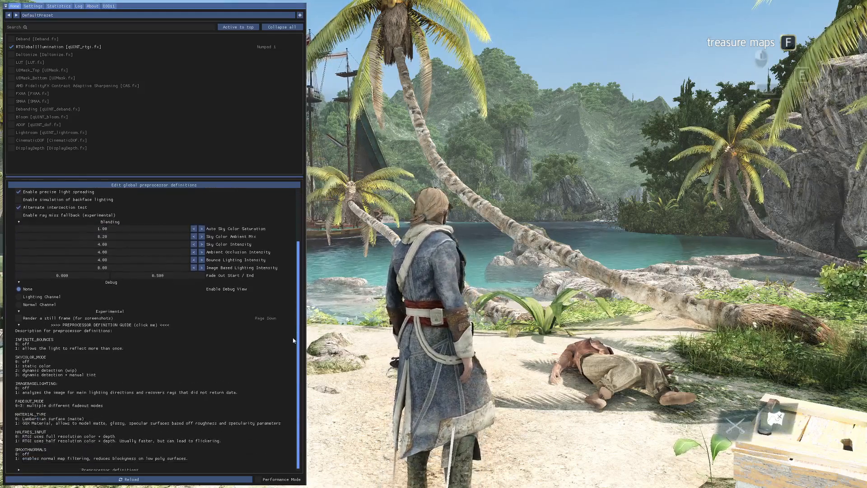
left_click(96, 325)
scroll(96, 326, "up", 2)
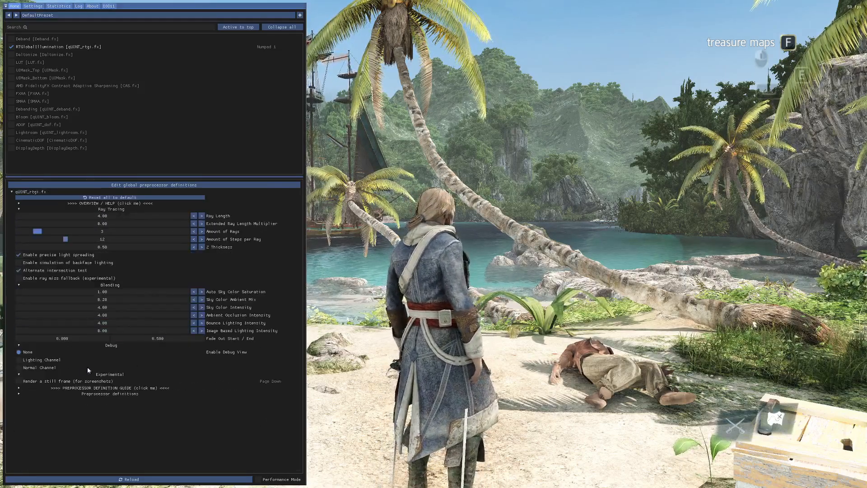
left_click(94, 394)
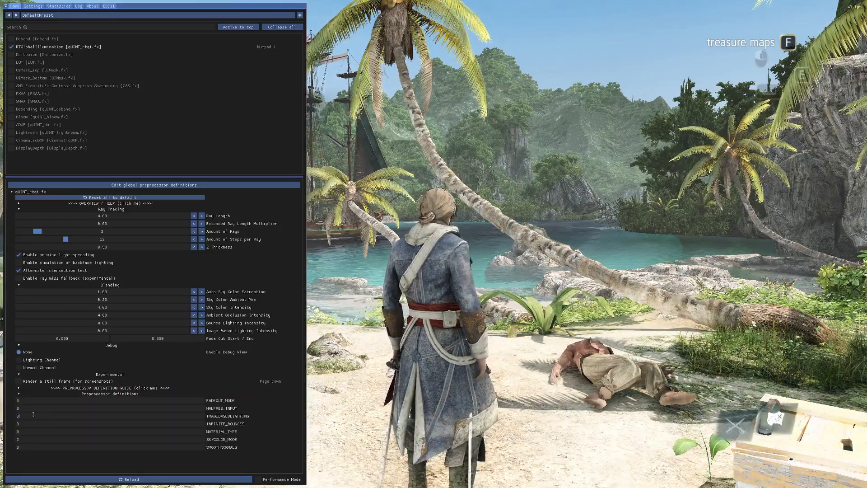
key("Return")
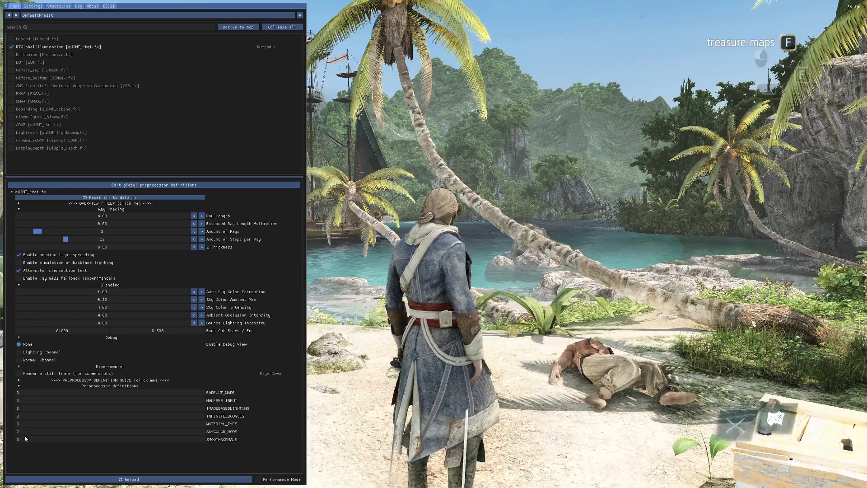
- Set RTGI's SKYCOLOR_MODE preprocessor definition to 0
left_click(27, 432)
key("BackSpace")
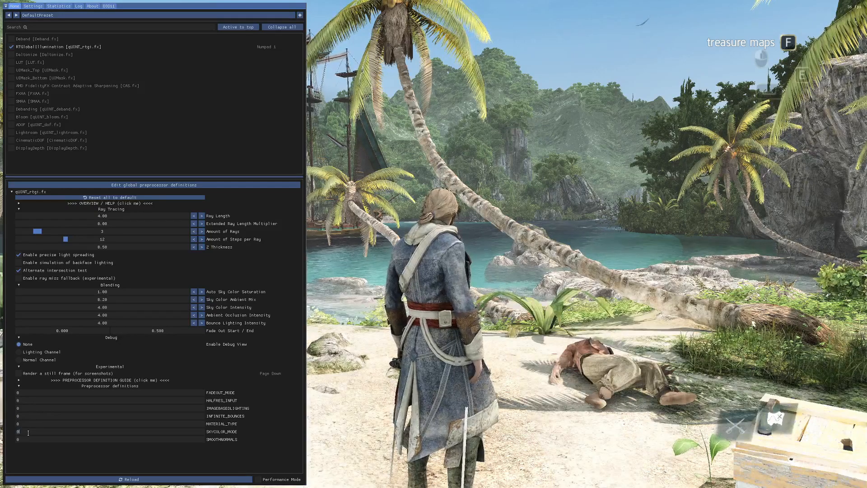
type("0")
key("Return")
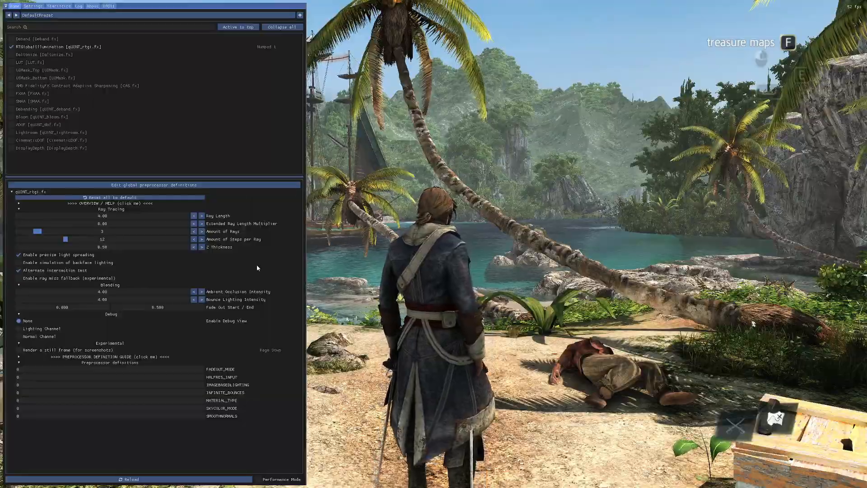
- Walk the character from the beach crates to the jungle path to examine the ray-traced lighting, and reopen the ReShade overlay
key("Home")
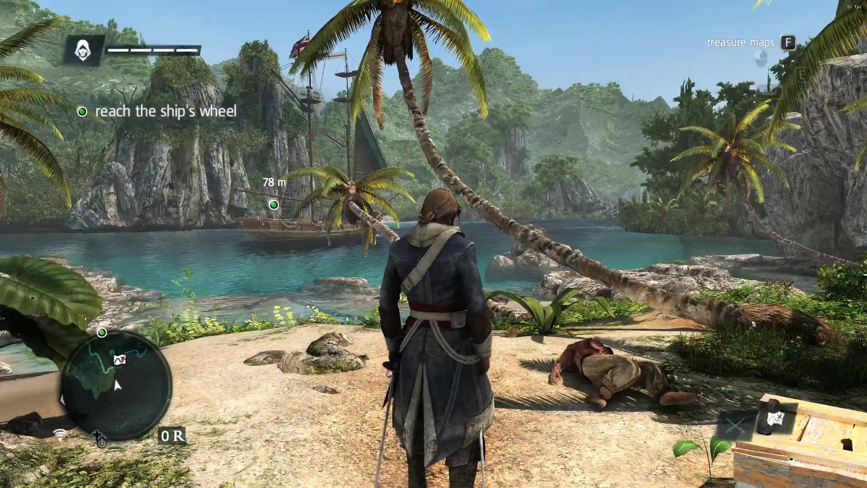
key("s")
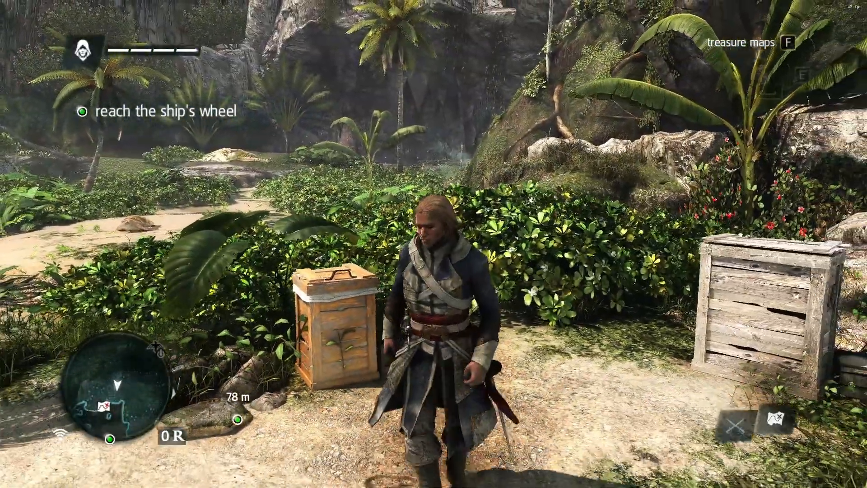
key("a")
key("w")
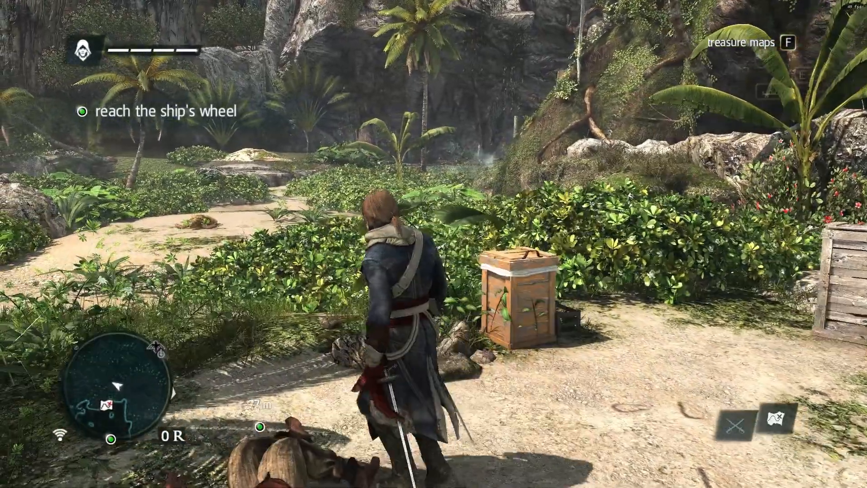
key("d")
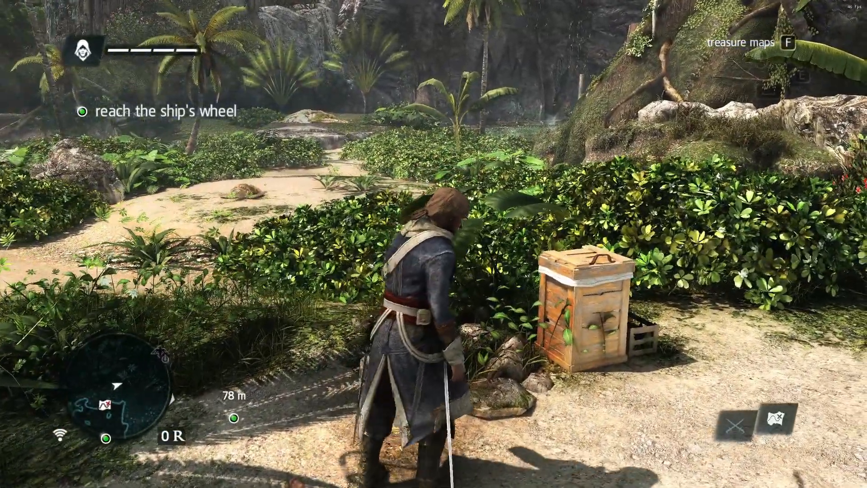
key("Home")
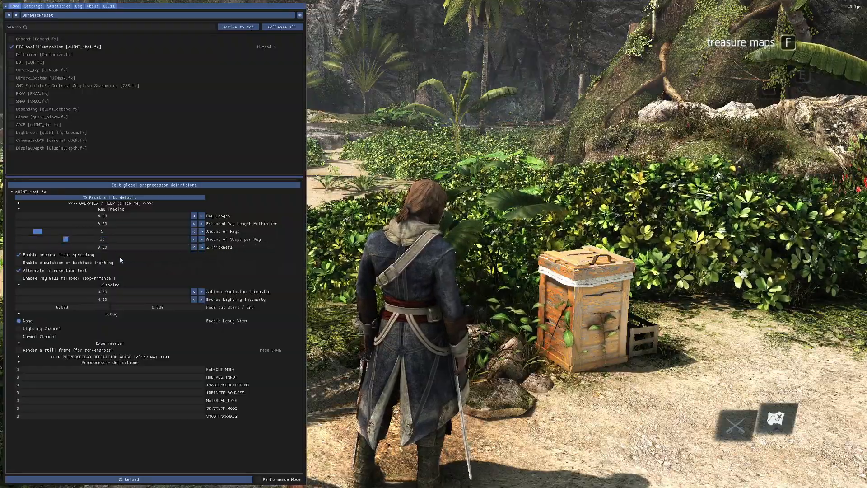
key("Home")
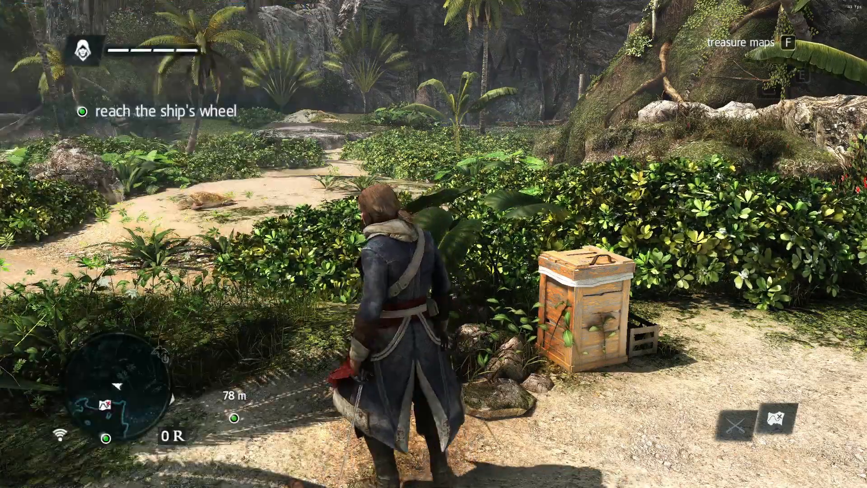
key("w")
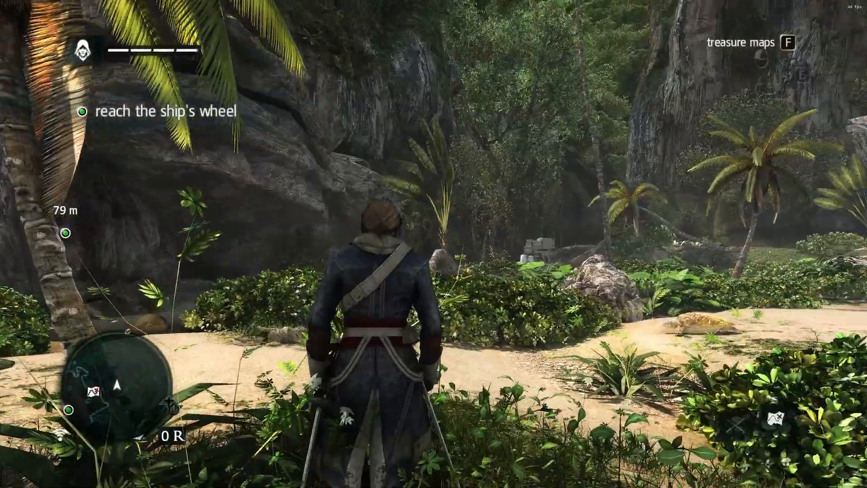
key("w")
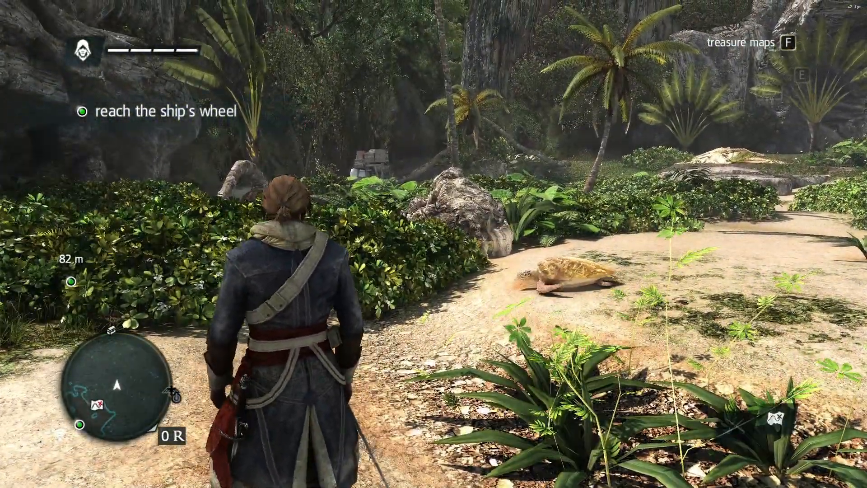
key("Home")
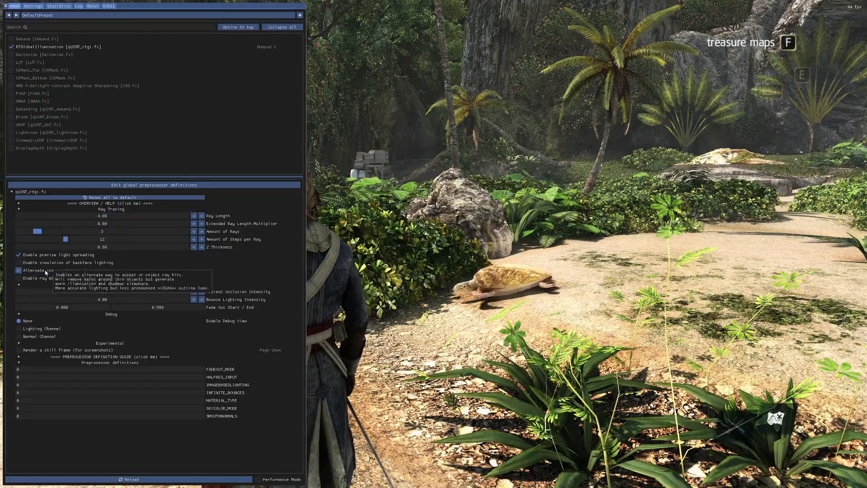
- Toggle RTGI's simulation of backface lighting on and off to compare its effect, leaving it disabled
left_click(96, 264)
left_click(98, 264)
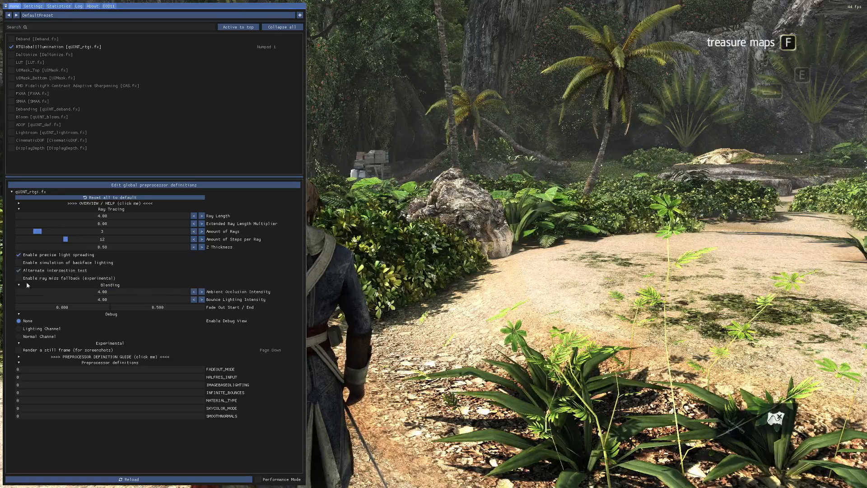
left_click(50, 263)
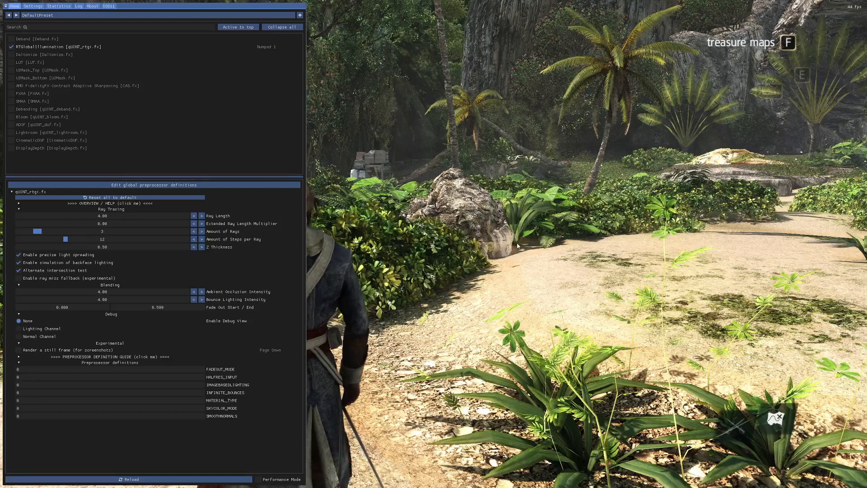
left_click(72, 264)
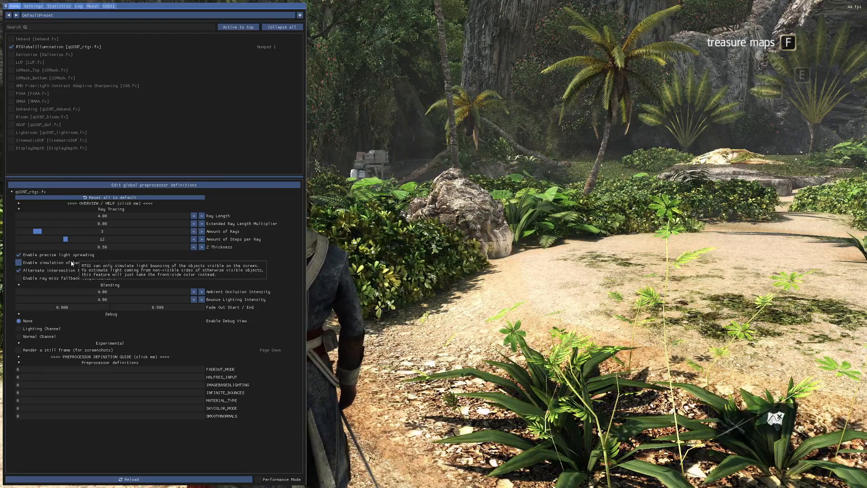
- Enable ray miss fallback, show the Lighting Channel debug view, and toggle the fallback to compare its effect, leaving it enabled
mouse_move(65, 282)
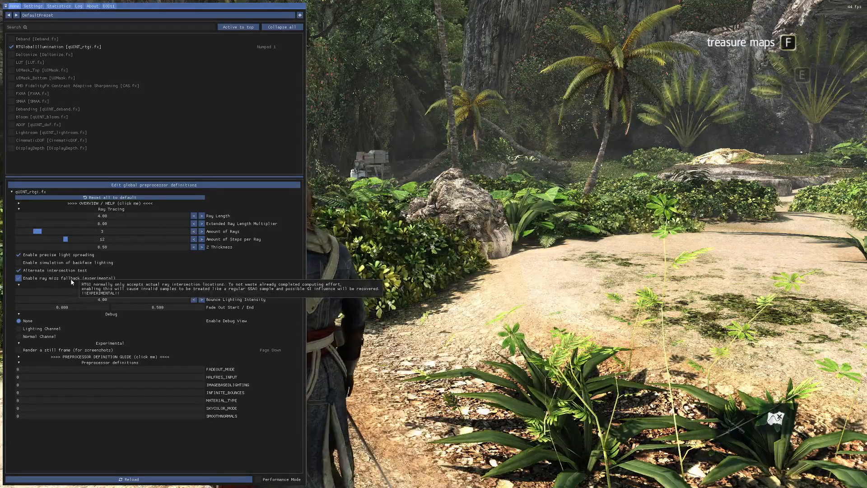
left_click(64, 280)
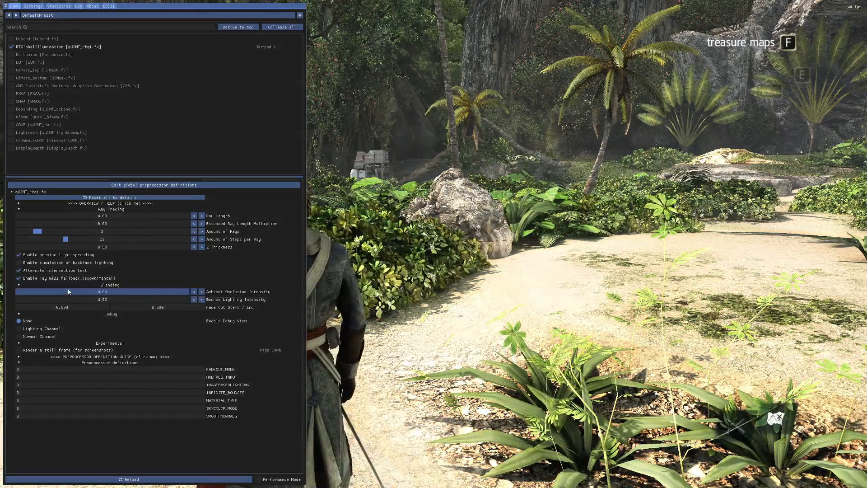
left_click(51, 333)
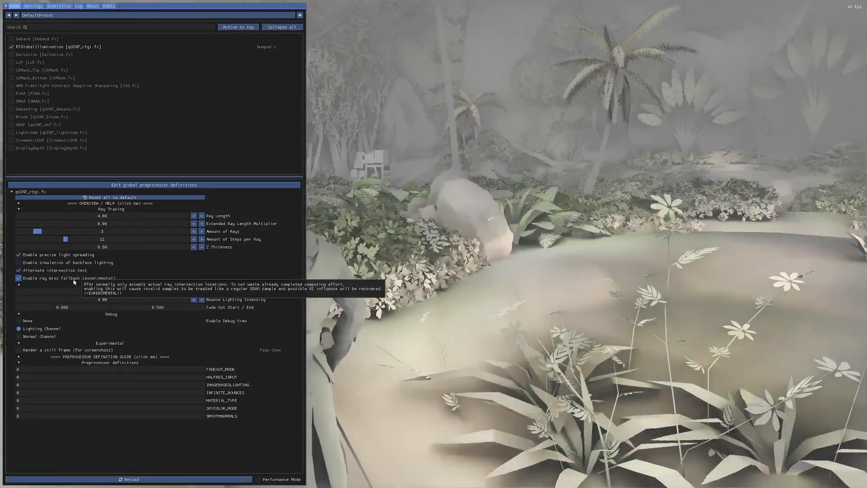
left_click(74, 282)
left_click(74, 282)
left_click(73, 282)
left_click(75, 282)
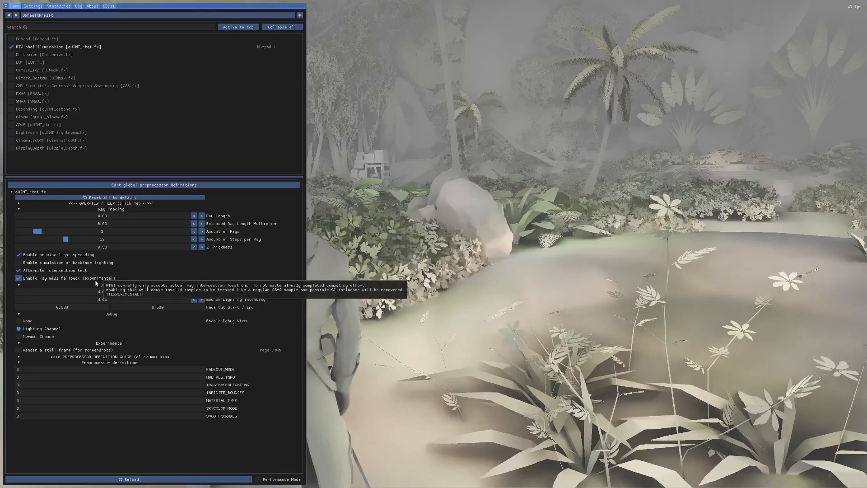
- Raise Ray Length to 9.21 and toggle ray miss fallback to compare its effect on the long-ray lighting
left_click_drag(137, 218, 292, 237)
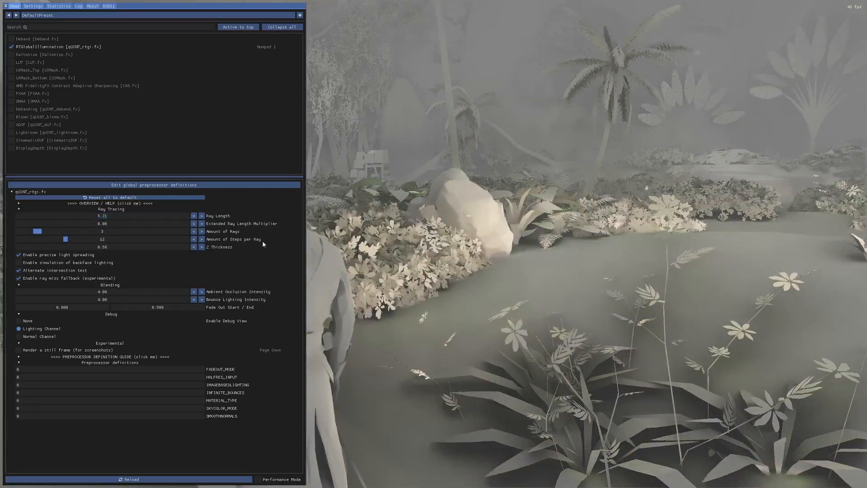
left_click(98, 281)
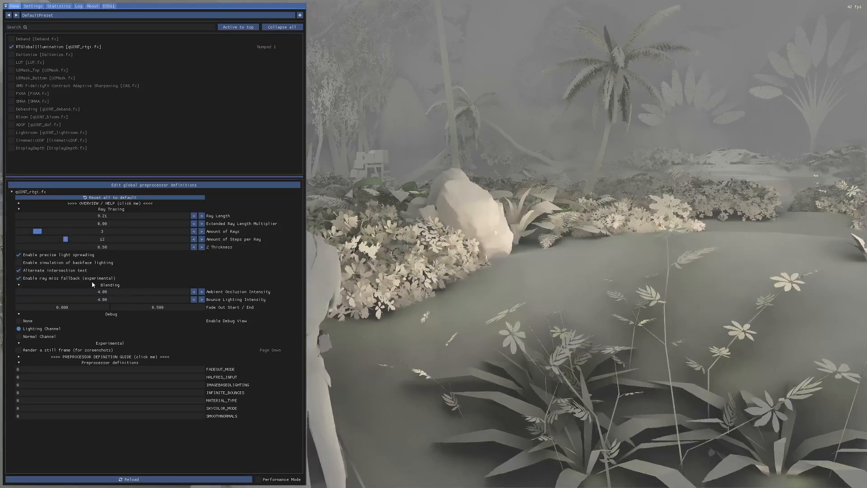
mouse_move(92, 281)
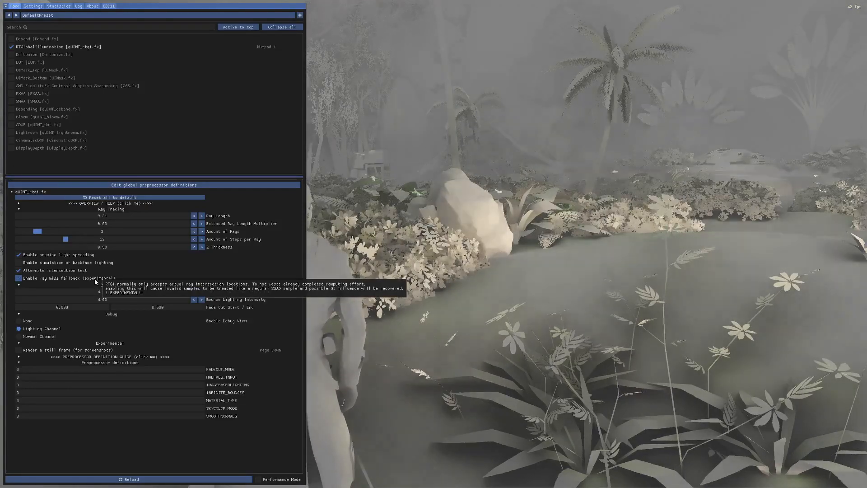
left_click(94, 281)
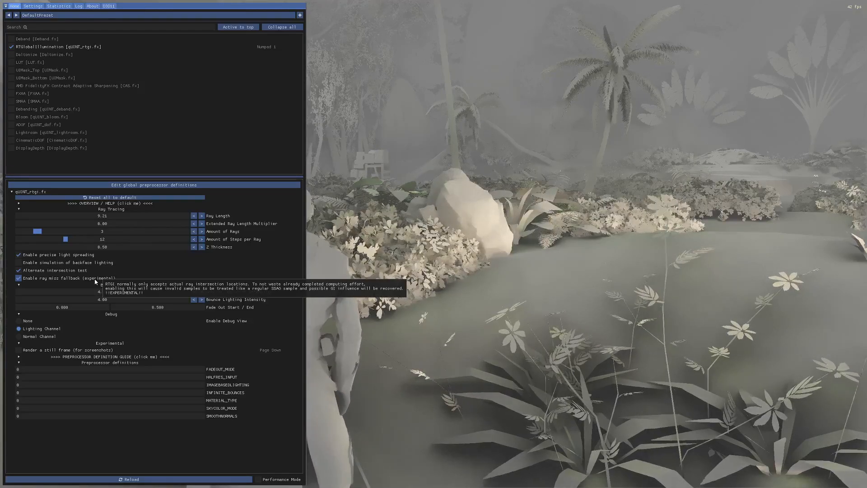
- Lower Ray Length to 4.50, try different Extended Ray Length Multiplier values, and set the multiplier to 1.00
left_click_drag(187, 217, 161, 220)
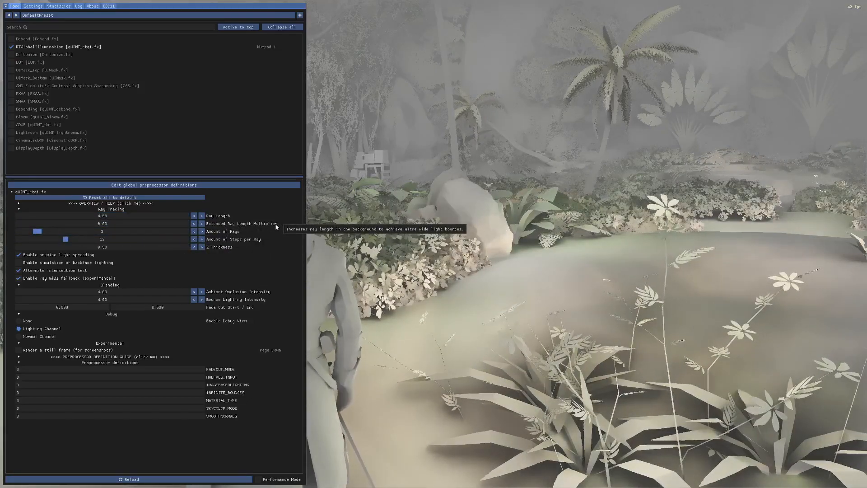
left_click_drag(101, 224, 385, 223)
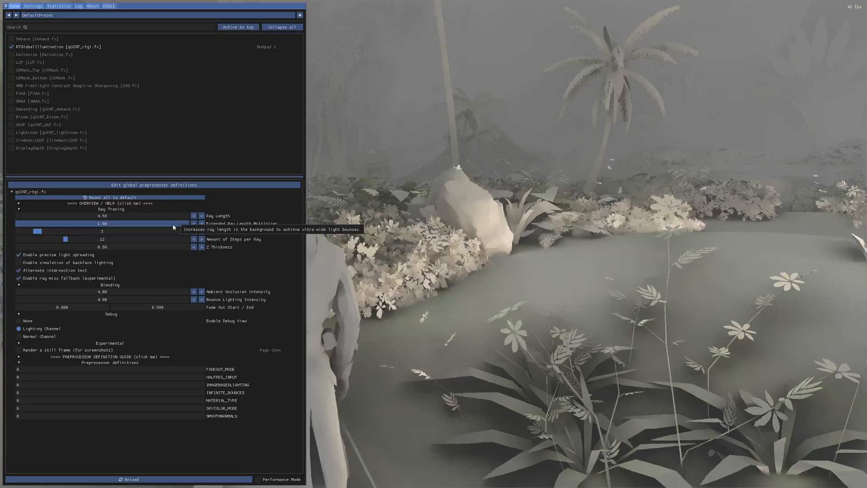
left_click_drag(188, 227, 446, 226)
left_click_drag(378, 221, 79, 221)
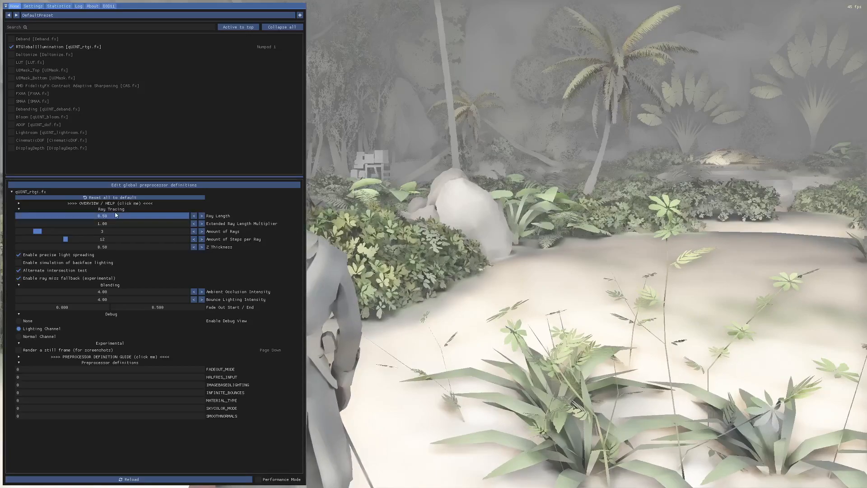
- Try several short Ray Length values in the lighting debug view and settle on 3.00
mouse_move(120, 215)
left_mouse_down()
mouse_move(143, 217)
mouse_move(128, 217)
left_mouse_up()
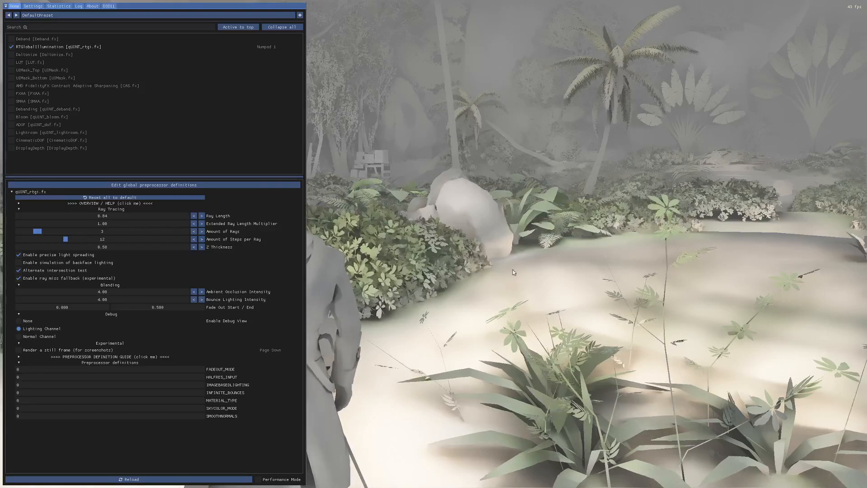
left_click_drag(135, 218, 162, 217)
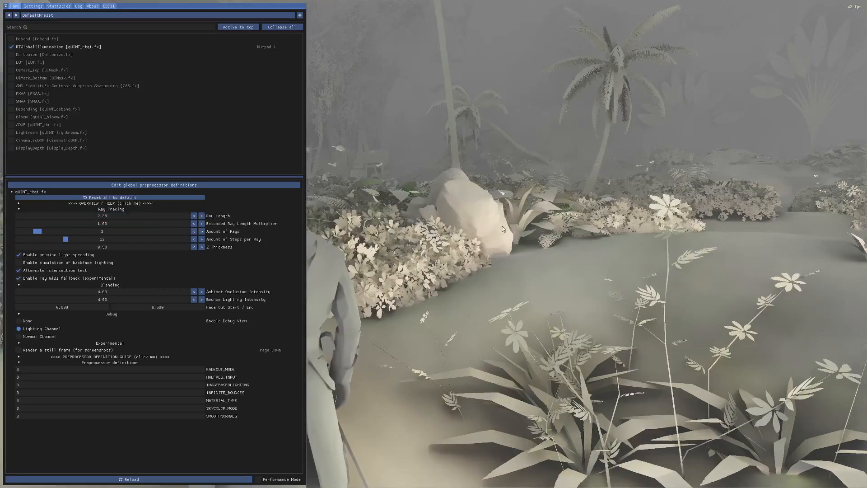
left_click_drag(172, 217, 209, 216)
- Check the lighting view without the overlay, set the debug view to None, and toggle RTGI to compare the normal image
key("Home")
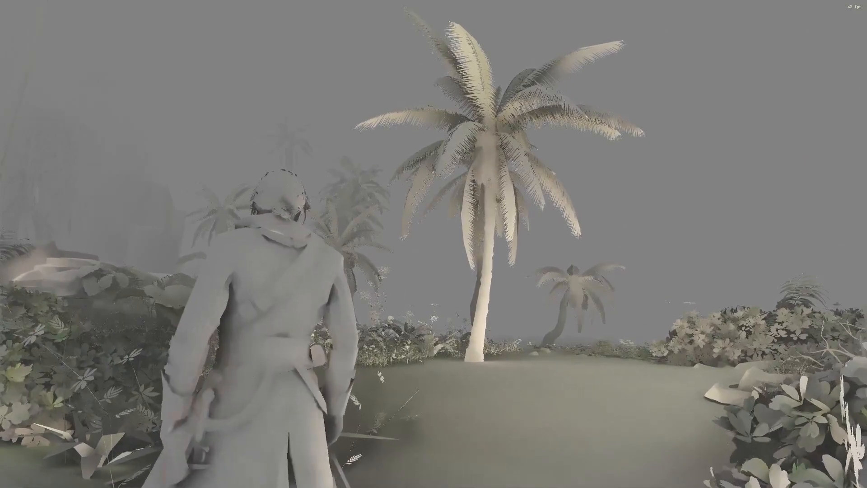
key("Home")
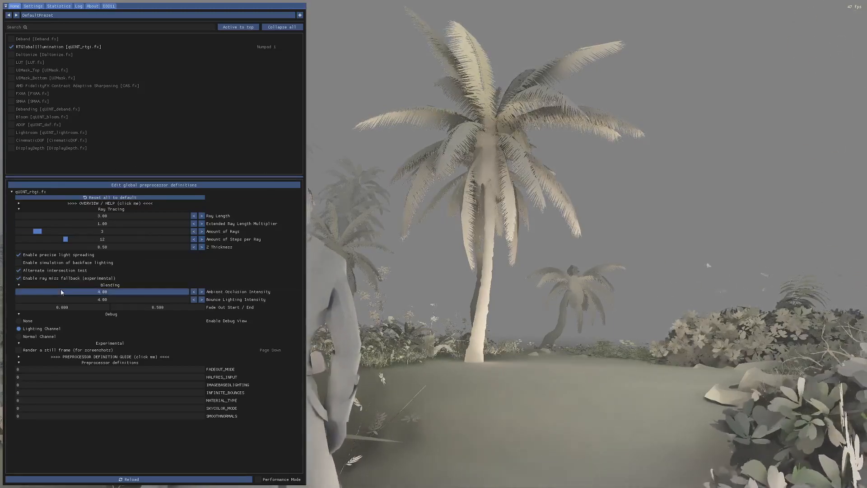
left_click(28, 322)
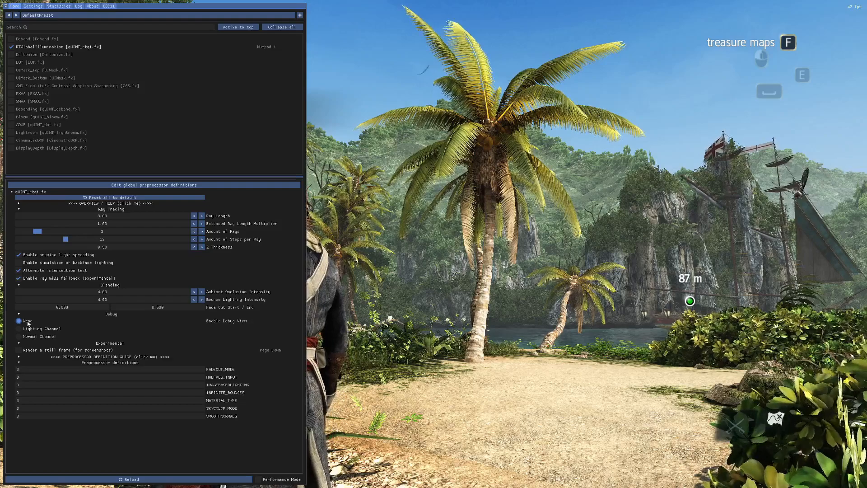
key("KP_1")
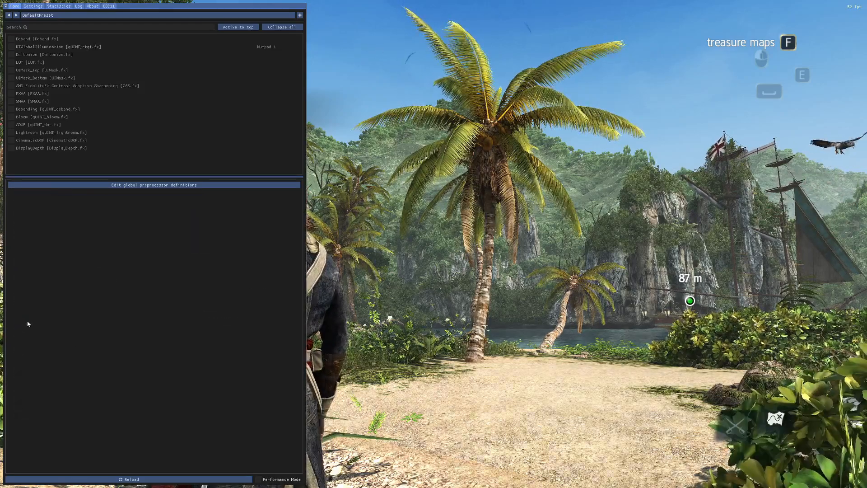
key("KP_1")
key("KP_1")
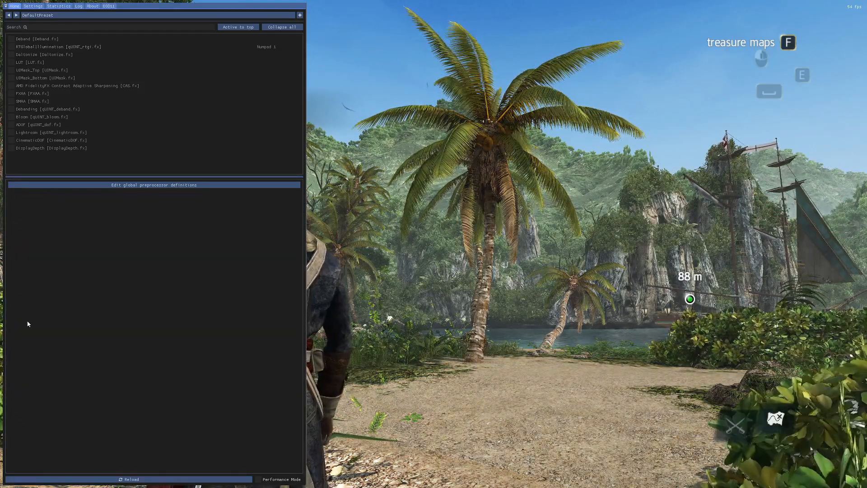
- Hide the overlay, walk the character to the bush and rocks facing the cave, and reopen the overlay
key("Home")
key("w")
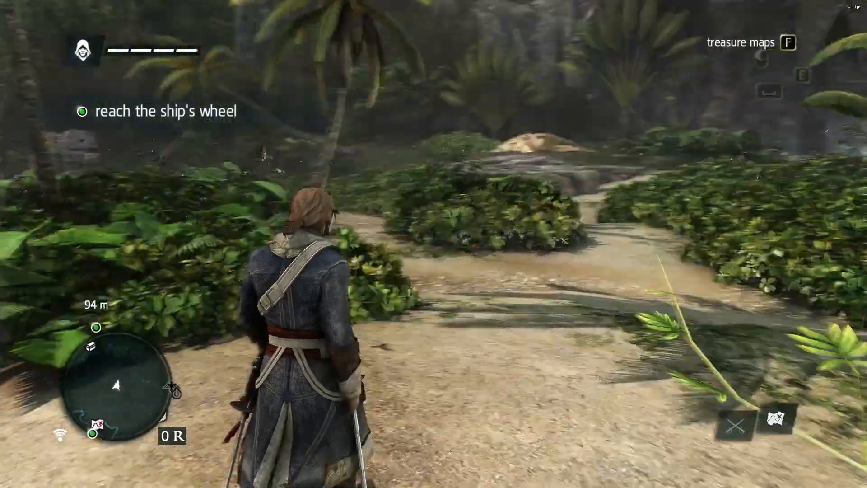
key("a")
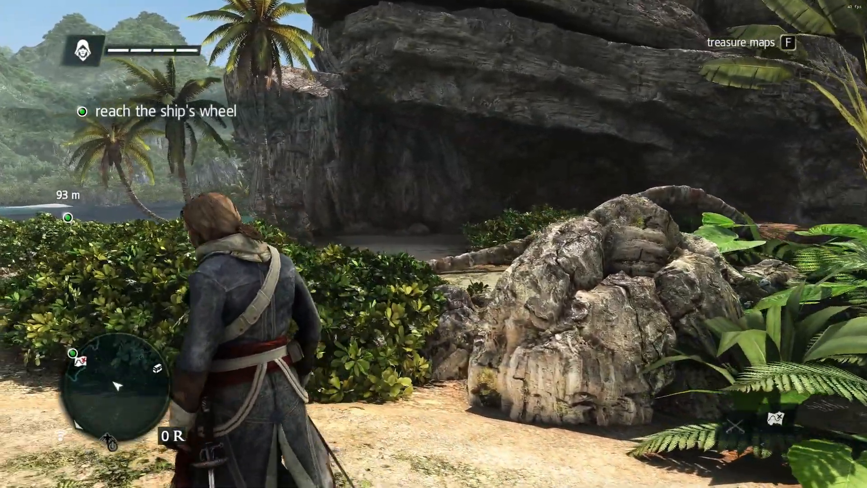
key("w")
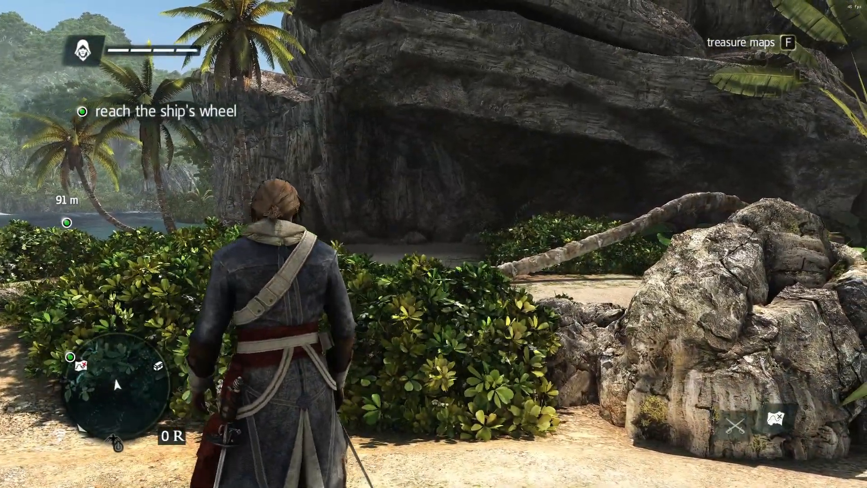
key("Home")
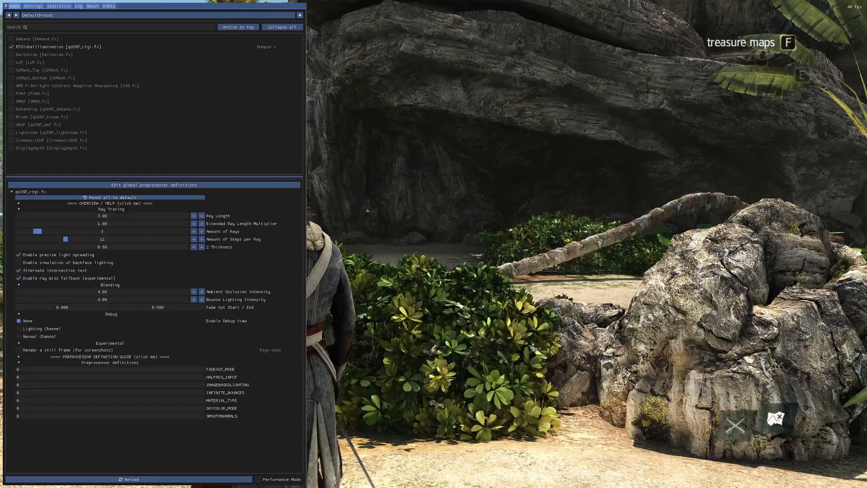
- Switch the debug view to Lighting Channel and adjust Ray Length to 3.01
left_click(41, 329)
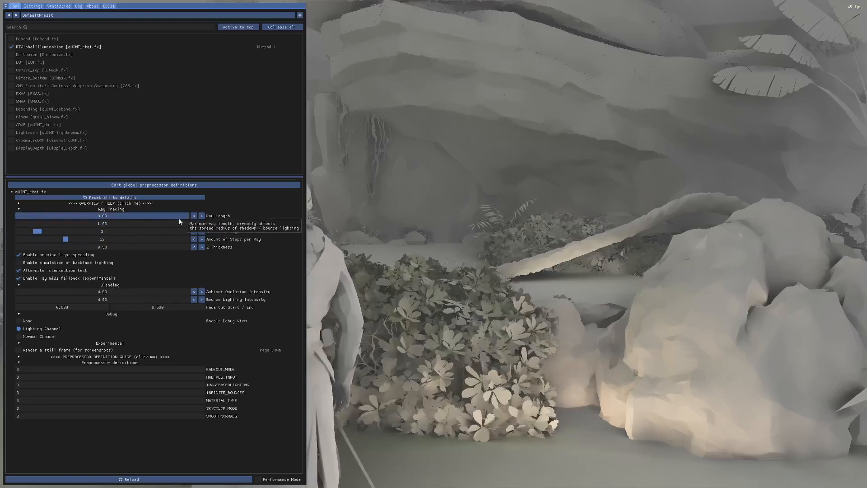
mouse_move(182, 219)
left_mouse_down()
mouse_move(85, 211)
mouse_move(164, 197)
mouse_move(180, 201)
mouse_move(171, 214)
left_mouse_up()
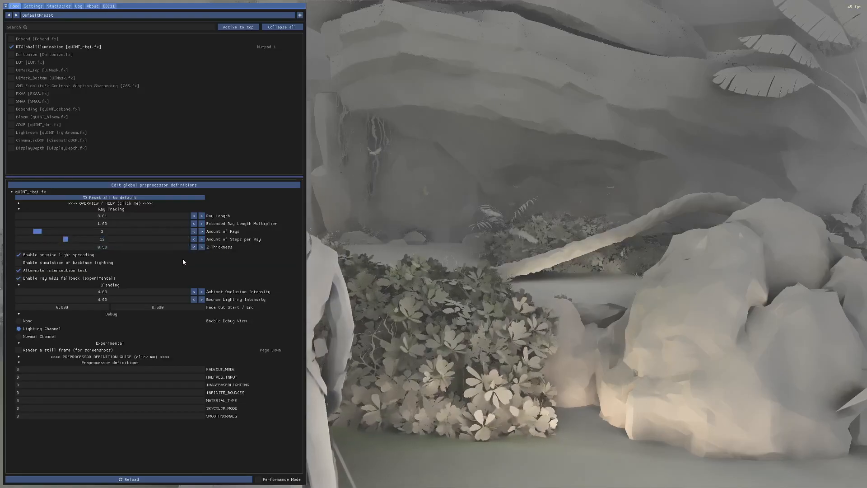
- Walk the character past the bushes and along the jungle path to examine the lighting channel, and reopen the overlay
key("Home")
key("w")
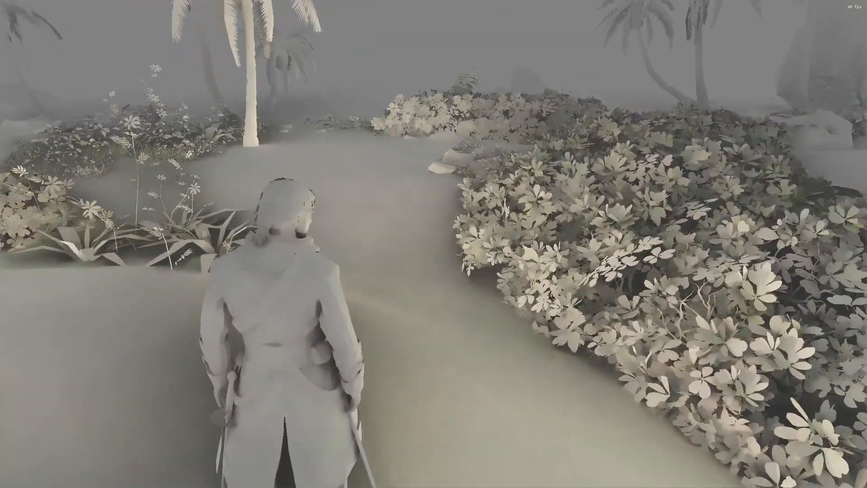
key("Home")
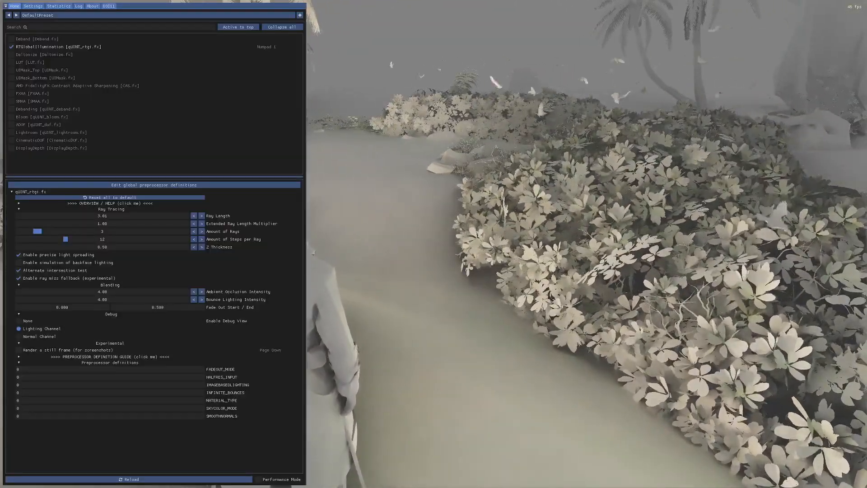
key("Home")
key("w")
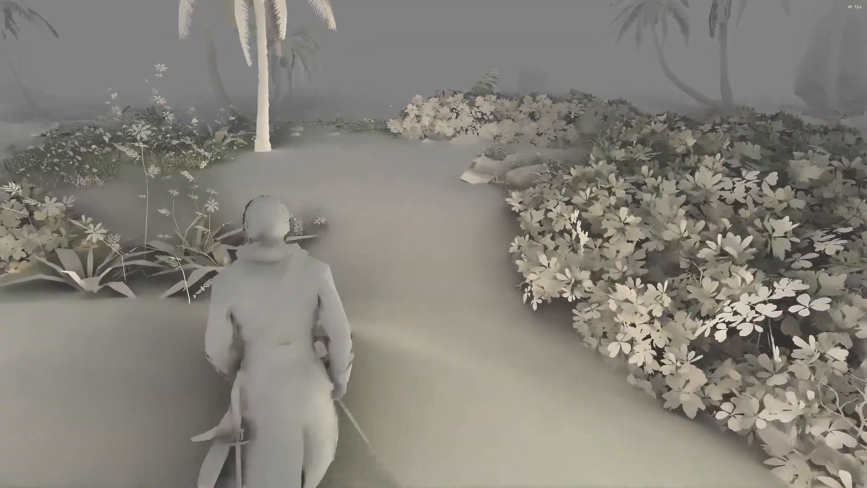
key("w")
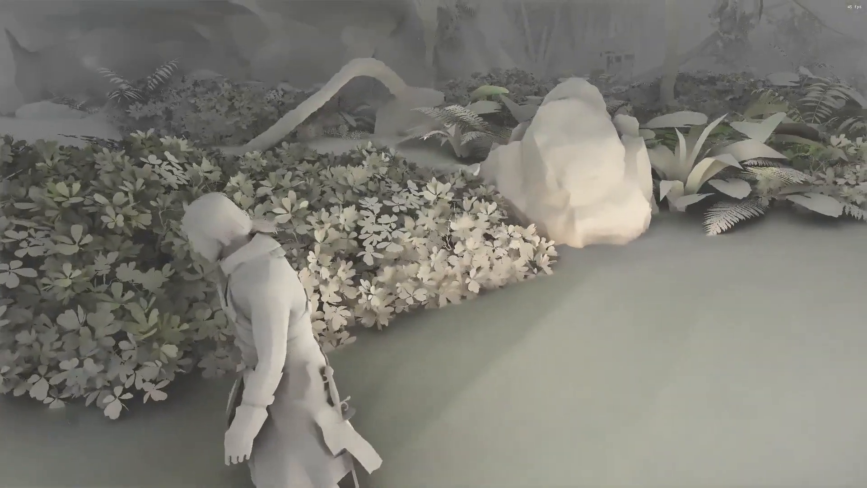
key("w")
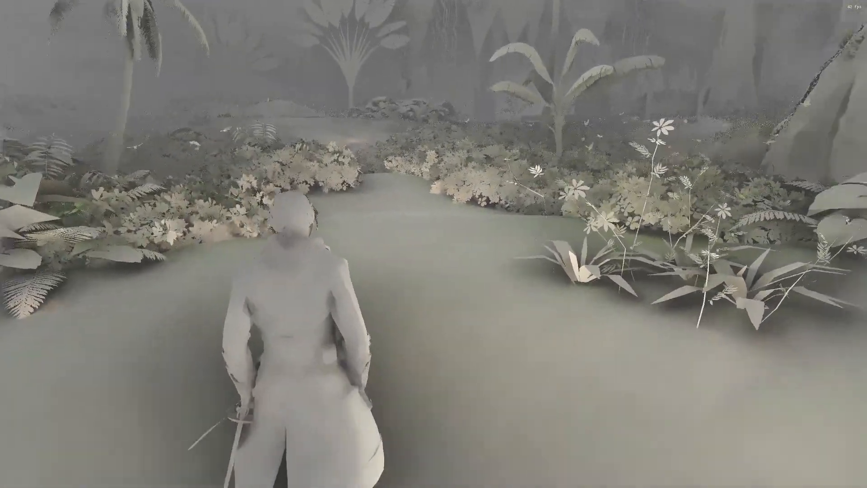
key("Home")
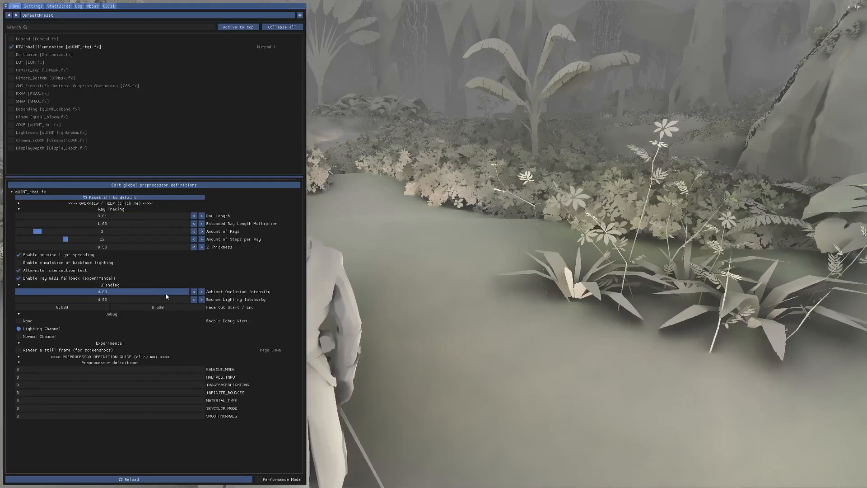
- Set Ambient Occlusion Intensity to 0.00 and Z Thickness to 0.45
left_click_drag(180, 293, 149, 293)
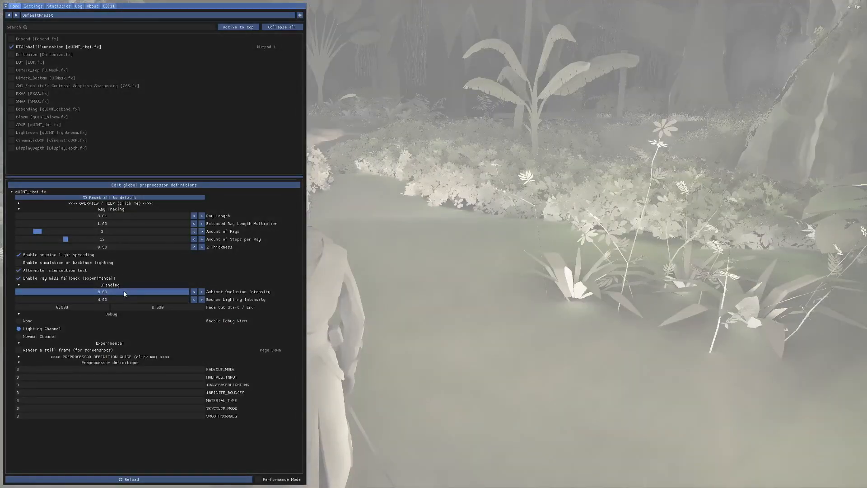
left_click_drag(158, 247, 158, 247)
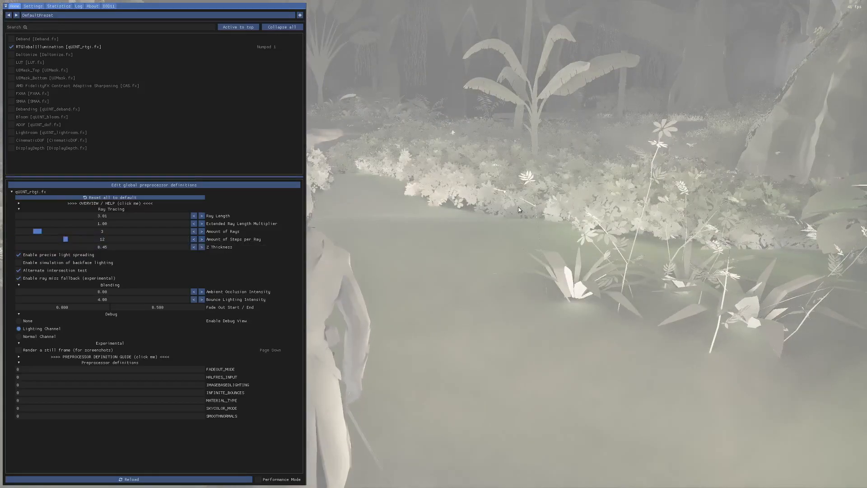
- Try Z Thickness values between 0.52 and 0.24, and compare the None and Lighting Channel debug views
left_click(83, 256)
left_click(83, 256)
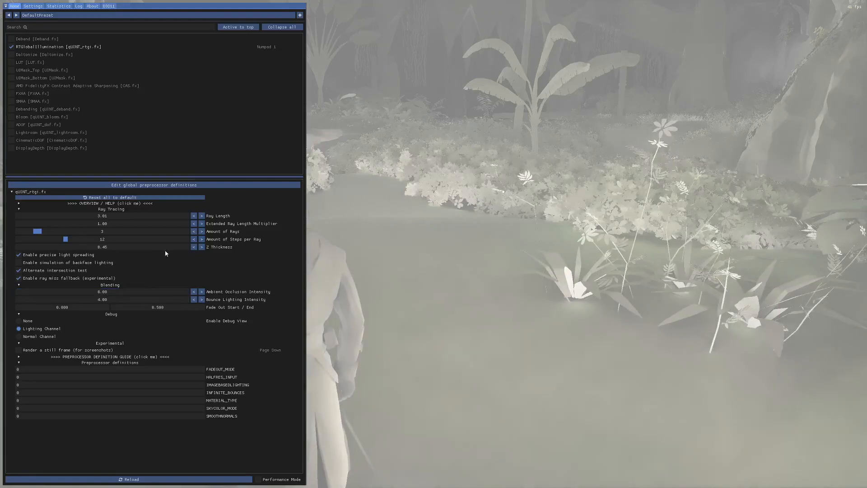
mouse_move(177, 246)
left_mouse_down()
mouse_move(166, 247)
mouse_move(176, 249)
left_mouse_up()
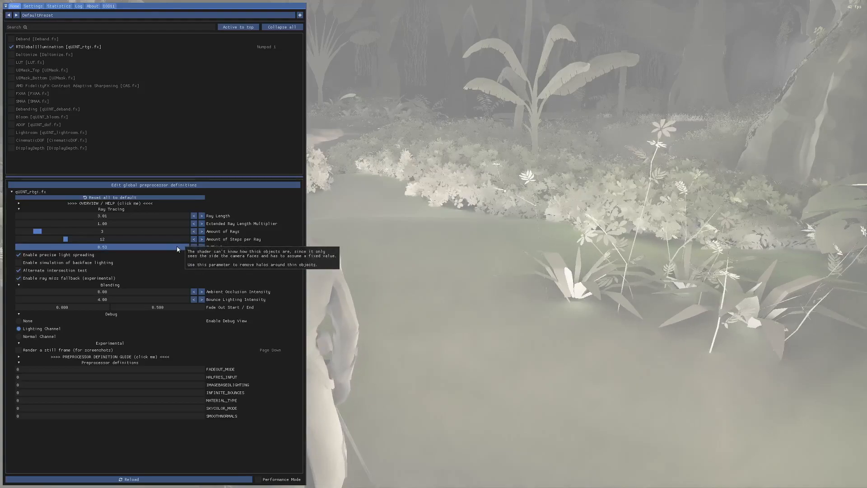
left_click_drag(177, 248, 143, 250)
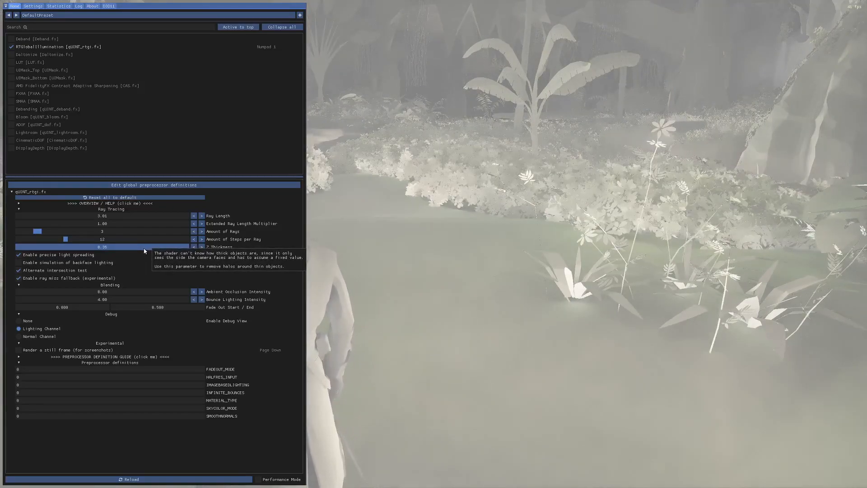
left_click_drag(148, 250, 150, 247)
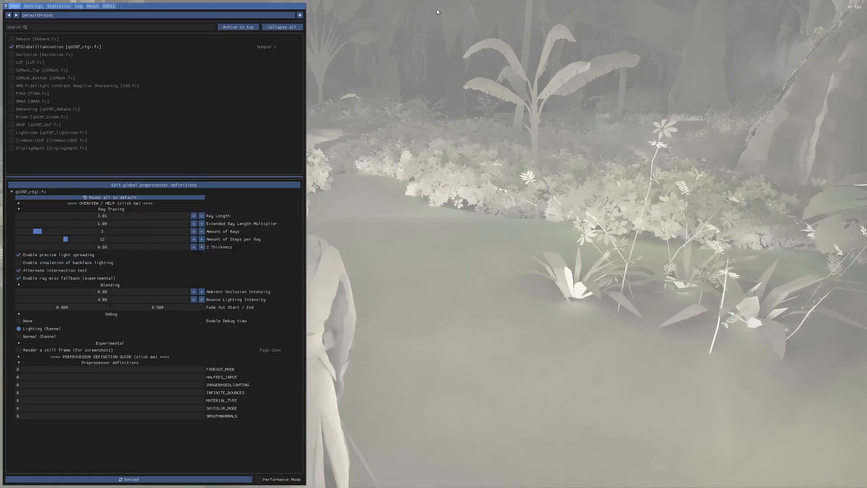
left_click_drag(168, 247, 159, 248)
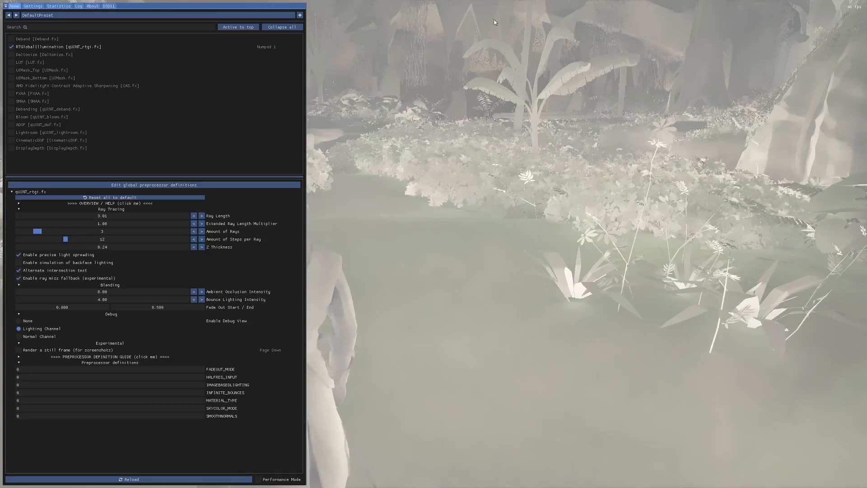
left_click(23, 322)
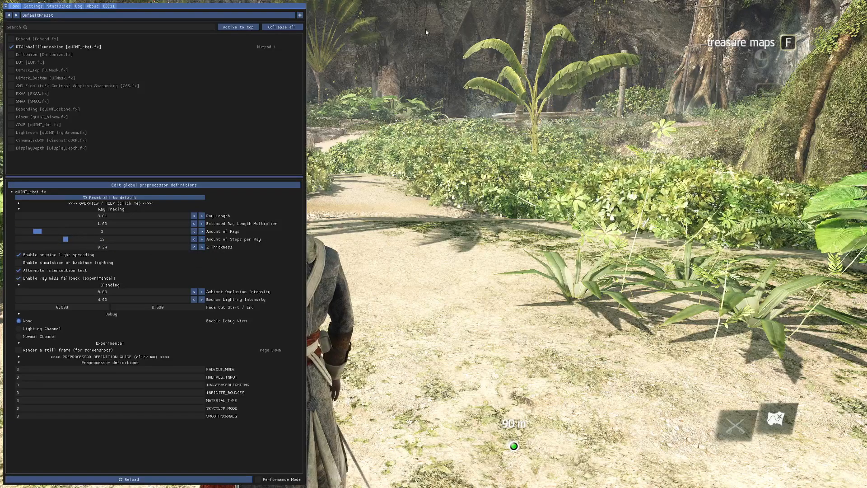
left_click(21, 328)
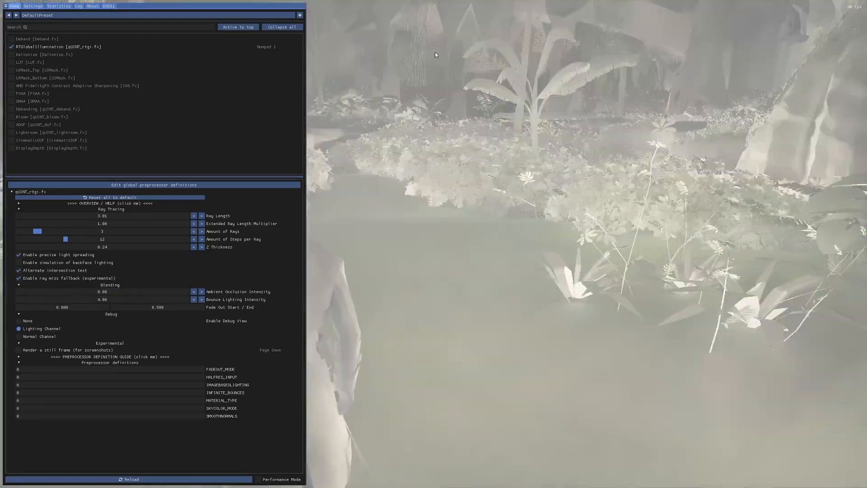
- Set Ambient Occlusion Intensity to 1.46 and fine-tune Z Thickness to 0.40 in the Lighting Channel view
left_click_drag(133, 247, 143, 251)
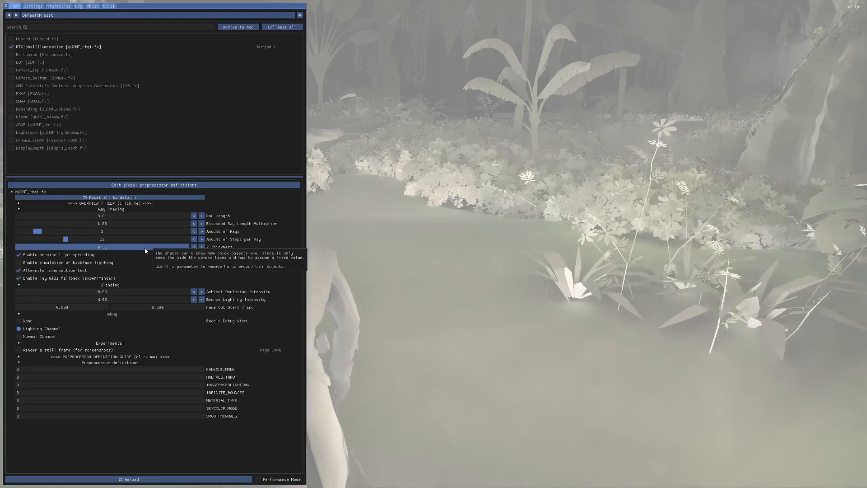
left_click_drag(144, 249, 140, 249)
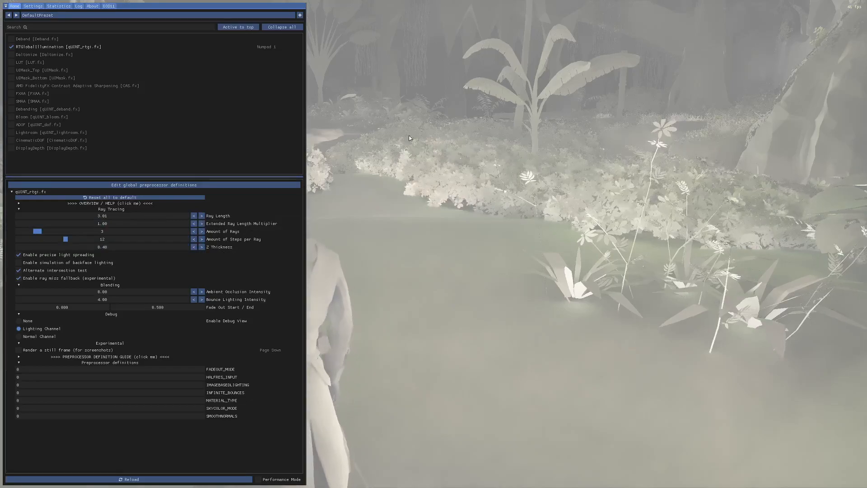
left_click_drag(129, 295, 177, 293)
left_click_drag(149, 249, 154, 255)
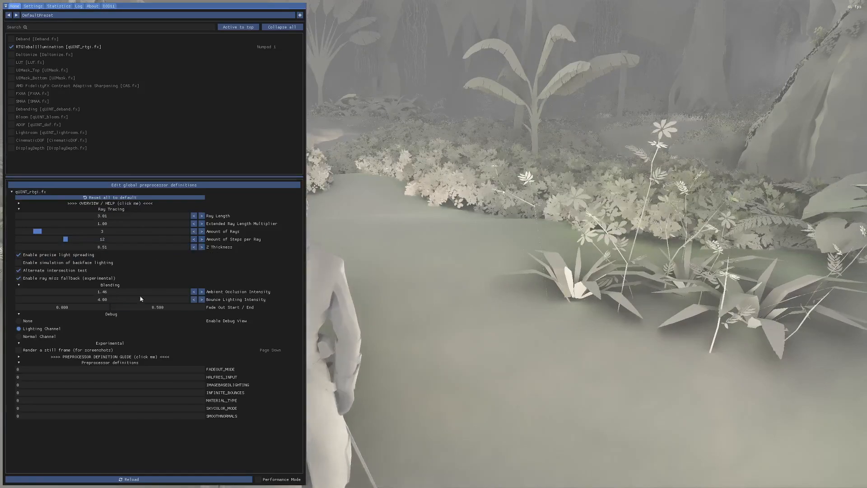
left_click_drag(167, 247, 166, 252)
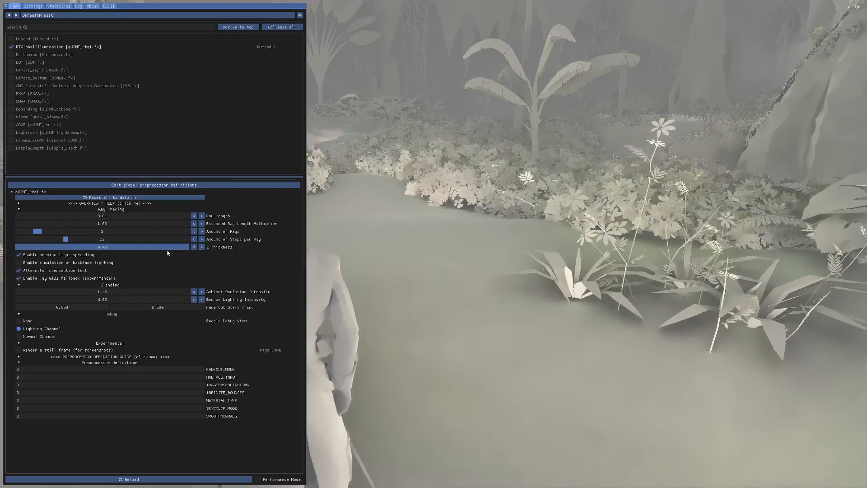
left_click_drag(166, 254, 162, 252)
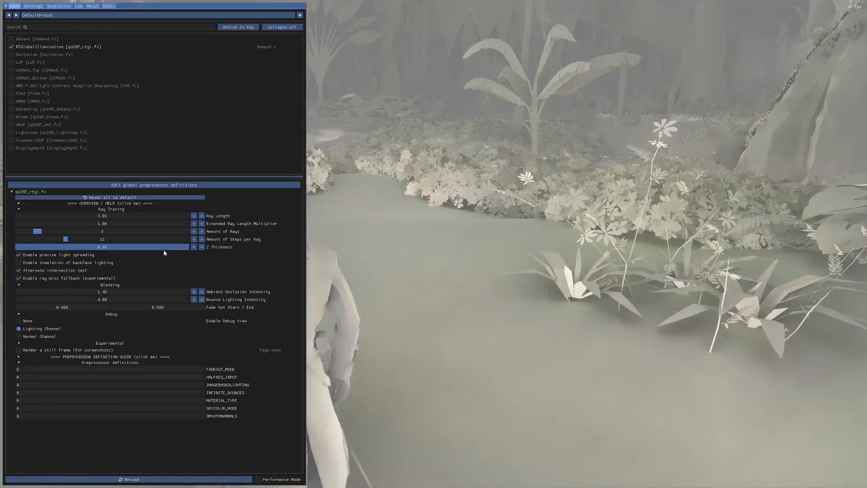
left_click_drag(166, 253, 165, 253)
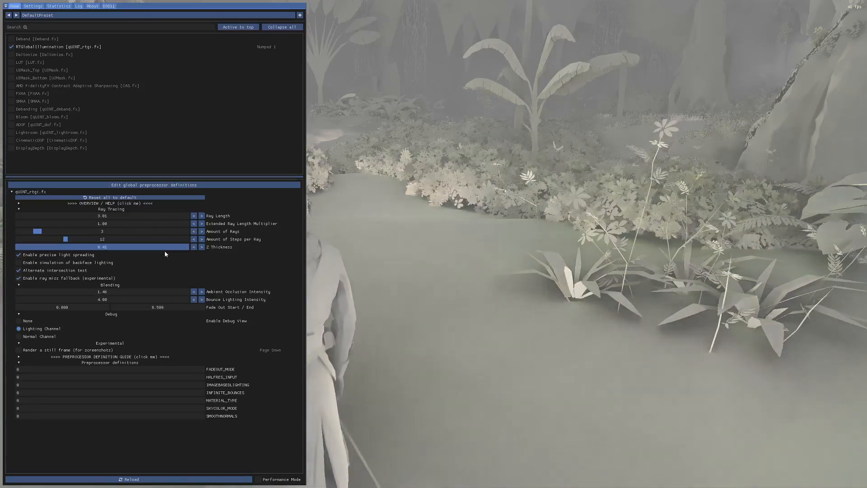
left_click_drag(165, 253, 165, 253)
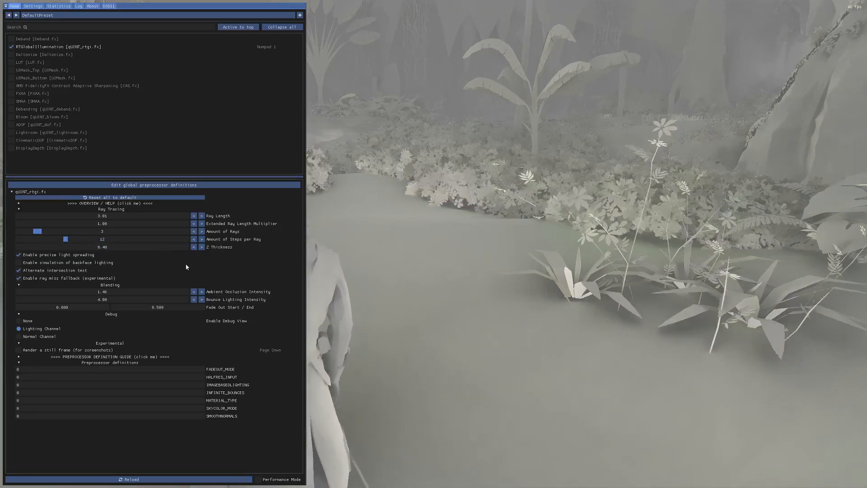
- Hide the overlay, examine the lighting channel on the ground around the character from above, and reopen the overlay
key("Home")
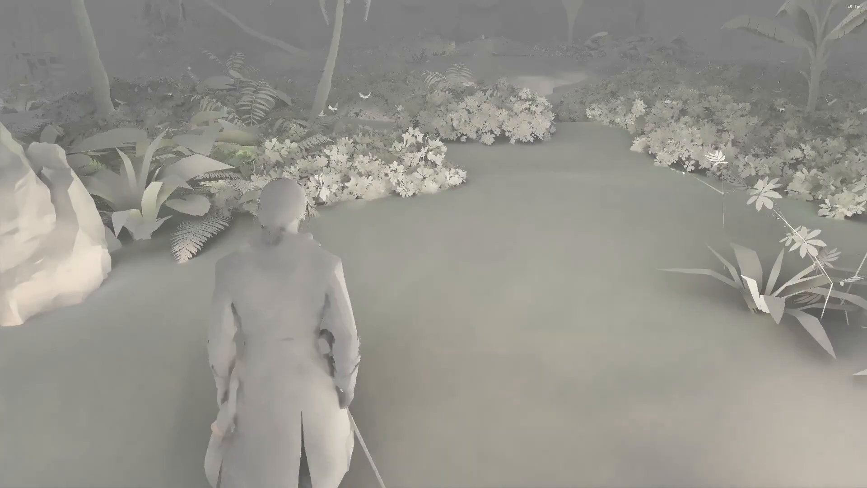
key("w")
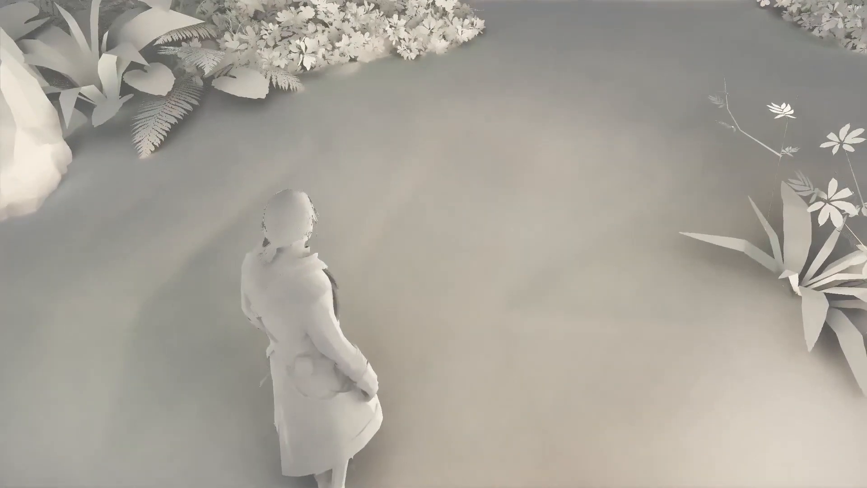
key("Home")
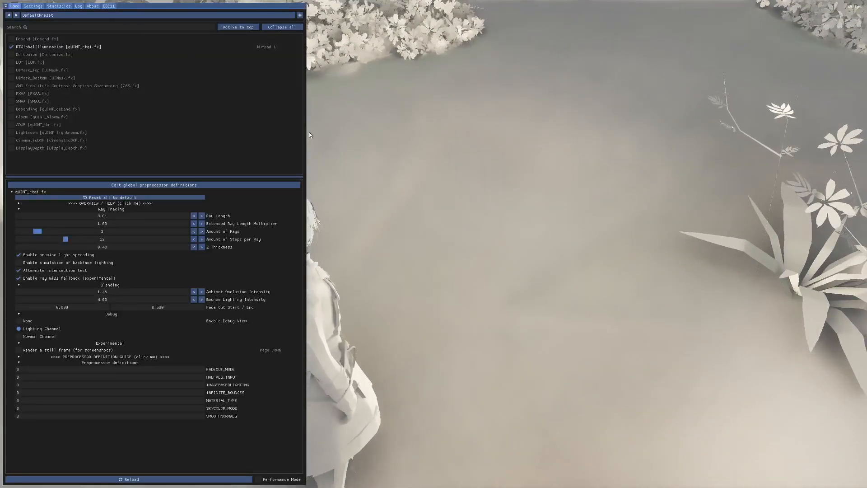
- Expand the preprocessor definition guide and try different sizes and positions for the overlay window over the game view
left_click_drag(304, 130, 202, 132)
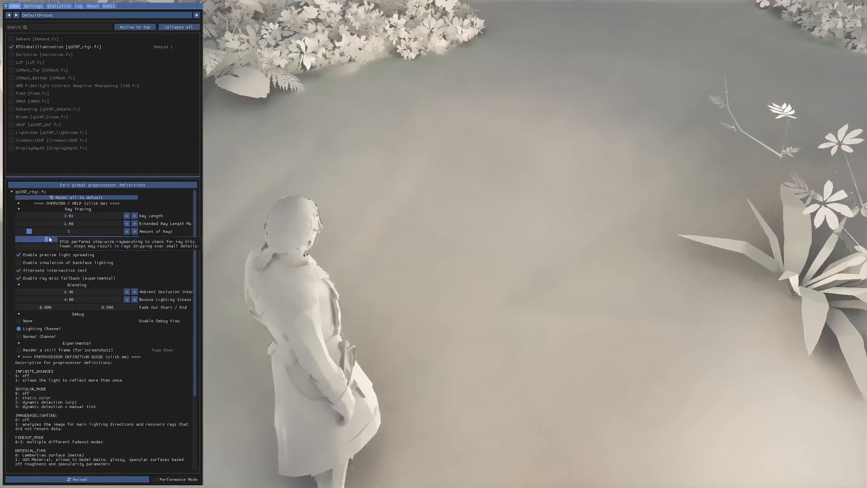
left_click_drag(99, 248, 99, 250)
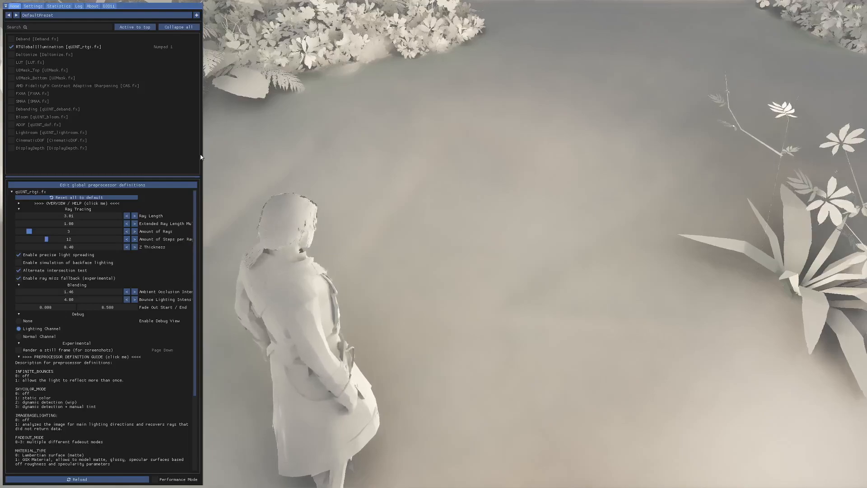
left_click_drag(202, 156, 260, 152)
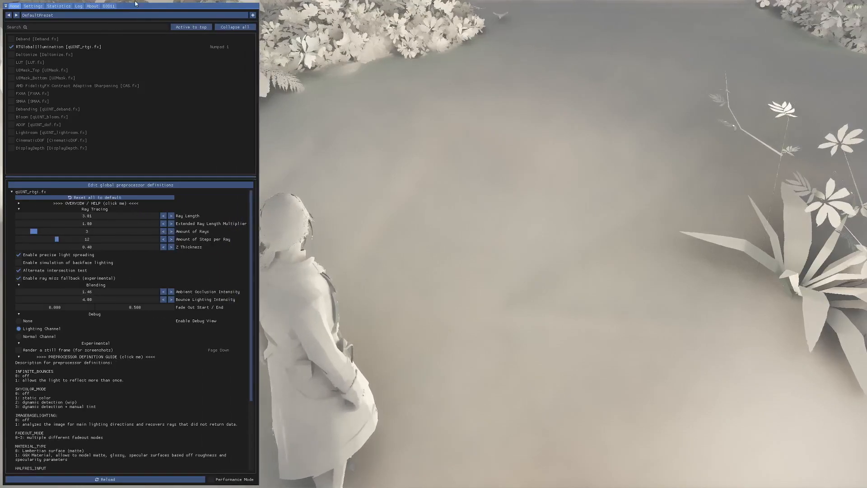
left_click_drag(150, 7, 434, 244)
left_click_drag(463, 10, 860, 246)
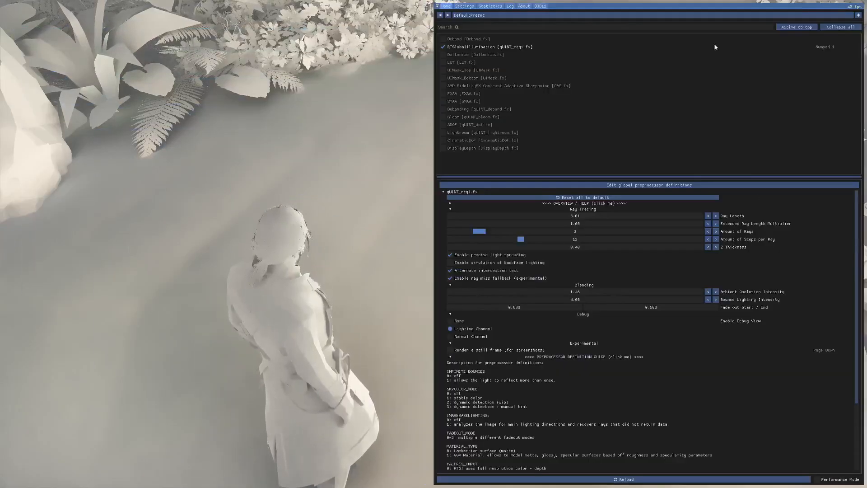
left_click_drag(722, 9, 677, 40)
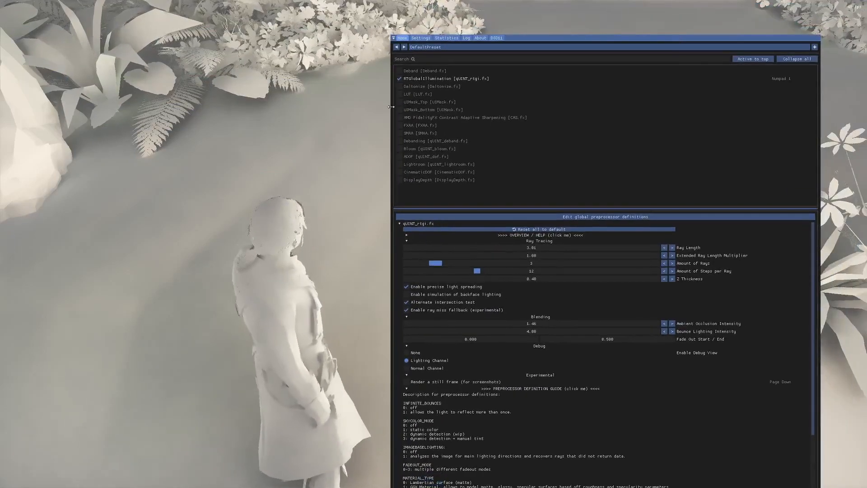
left_click_drag(391, 106, 513, 106)
left_click_drag(673, 42, 231, 15)
- Set the debug view to None and, with the overlay hidden, walk the character to the rock facing the cave
key("Home")
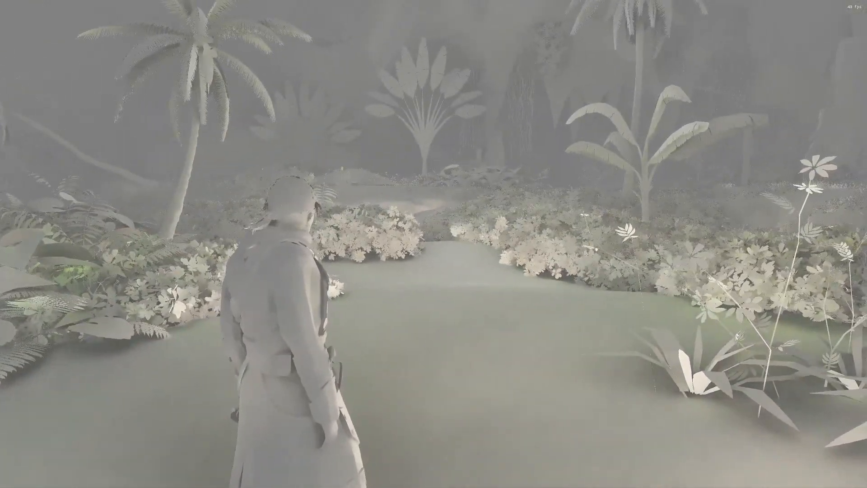
key("Home")
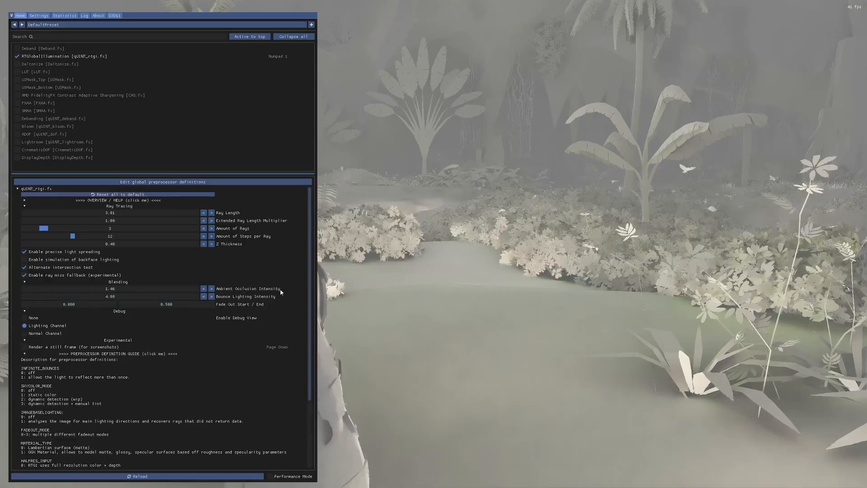
left_click(30, 320)
key("Home")
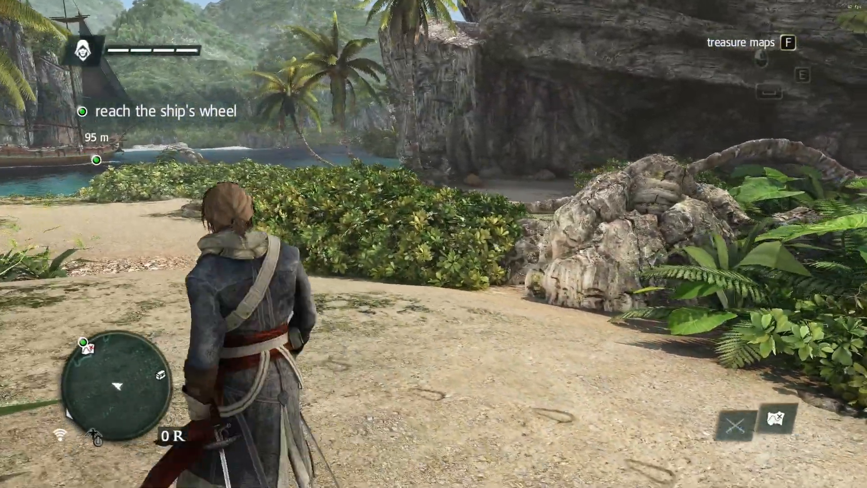
key("w")
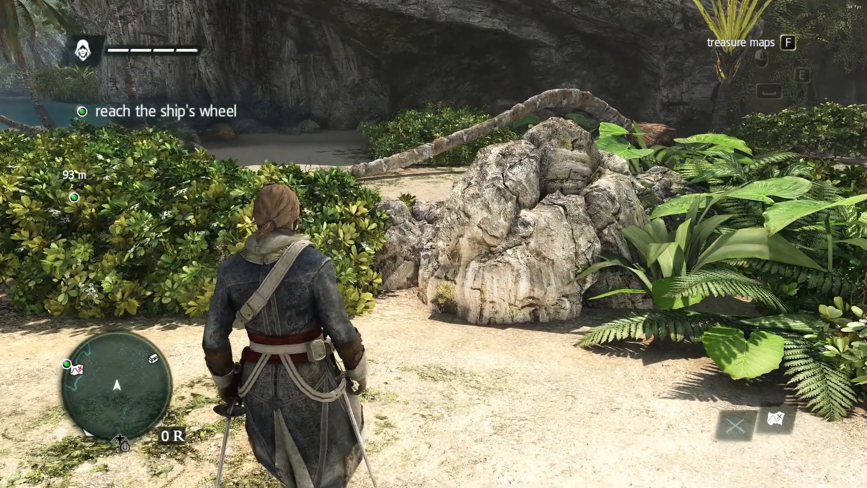
key("Home")
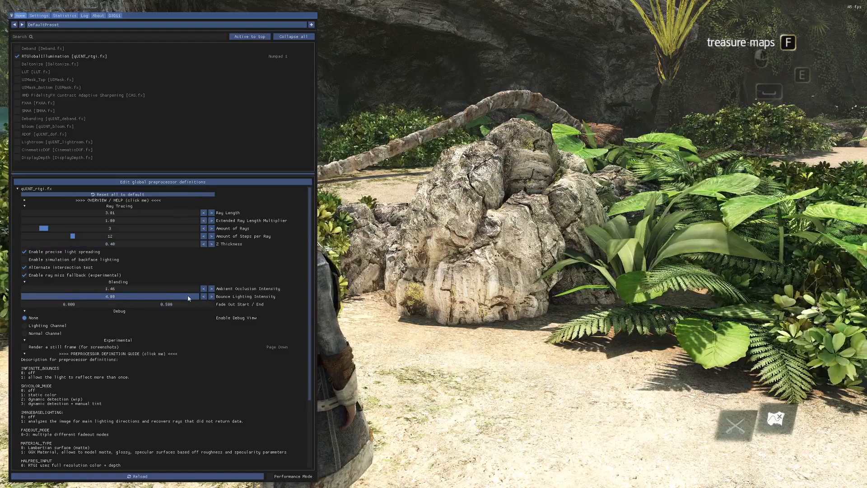
- Compare Ambient Occlusion Intensity at 10.00 and 0.00 with Bounce Lighting Intensity at 0.00, also viewing the rock without the overlay
left_click_drag(188, 295, 558, 300)
left_click_drag(677, 305, 685, 304)
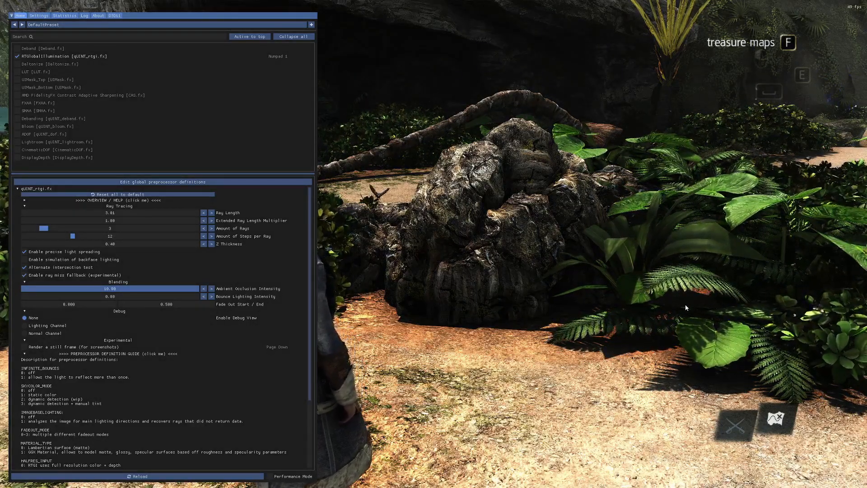
left_click_drag(685, 307, 291, 286)
key("Home")
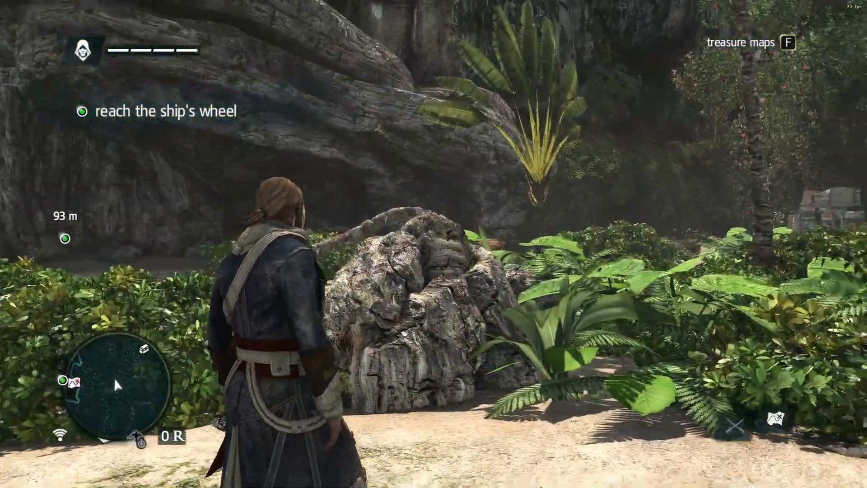
key("Home")
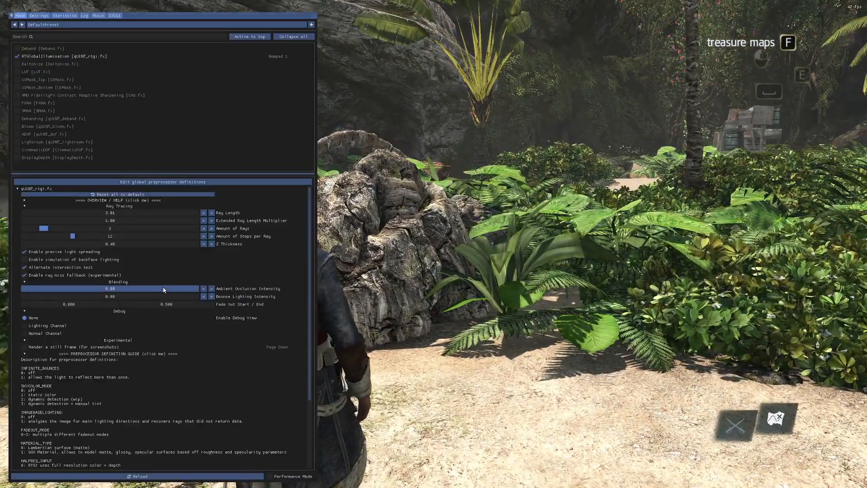
- Set Ambient Occlusion Intensity to 2.04 and Bounce Lighting Intensity to about 2.0, testing the bounce at 10.00 along the way
mouse_move(163, 290)
left_mouse_down()
mouse_move(169, 278)
mouse_move(229, 292)
left_mouse_up()
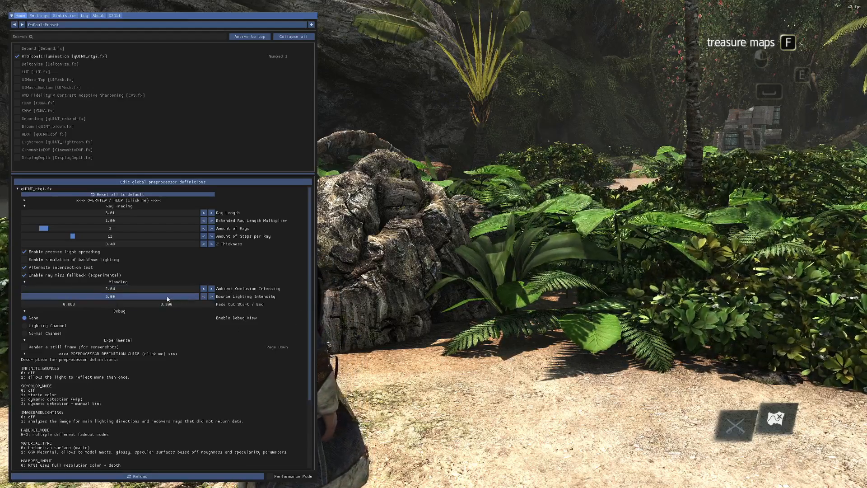
left_click_drag(172, 297, 213, 304)
left_click_drag(213, 304, 215, 304)
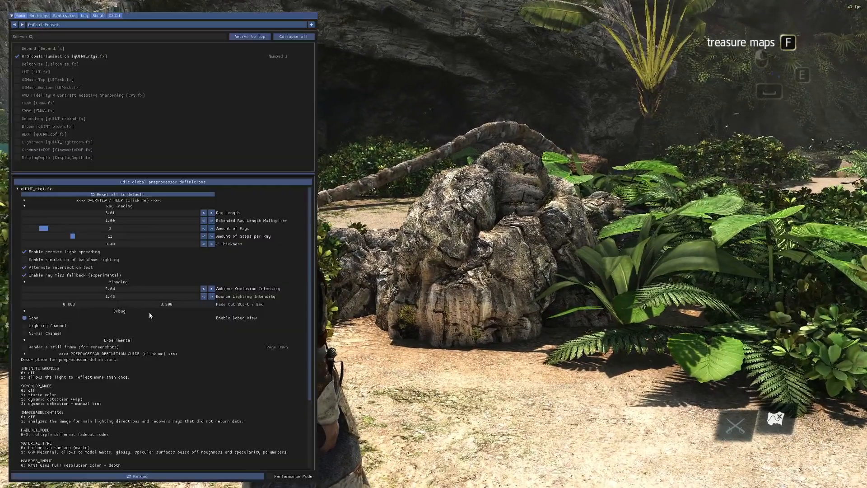
left_click_drag(178, 297, 522, 318)
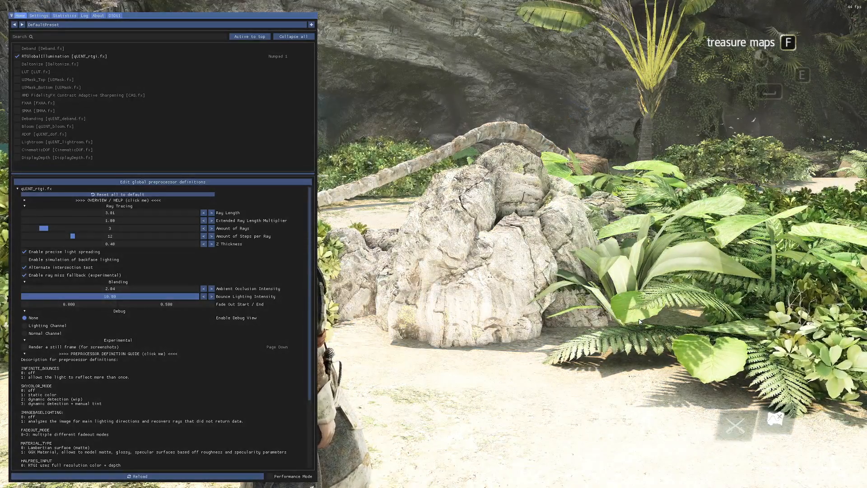
left_click_drag(638, 321, 399, 351)
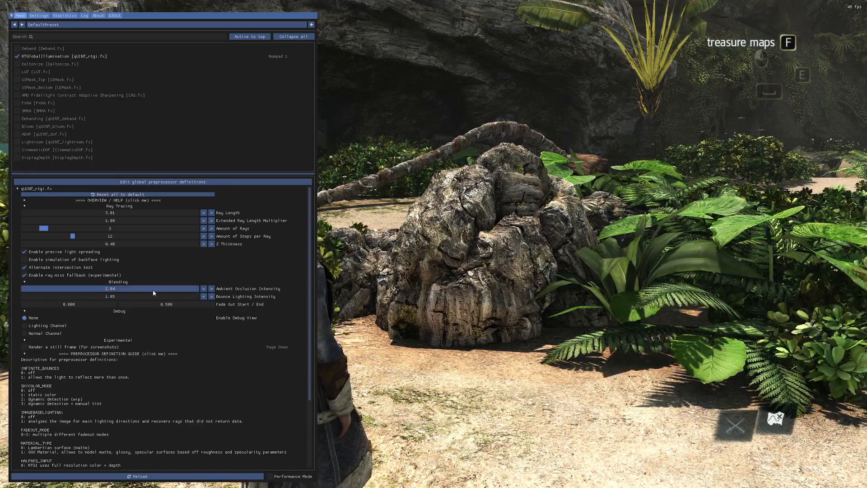
left_click_drag(185, 300, 220, 299)
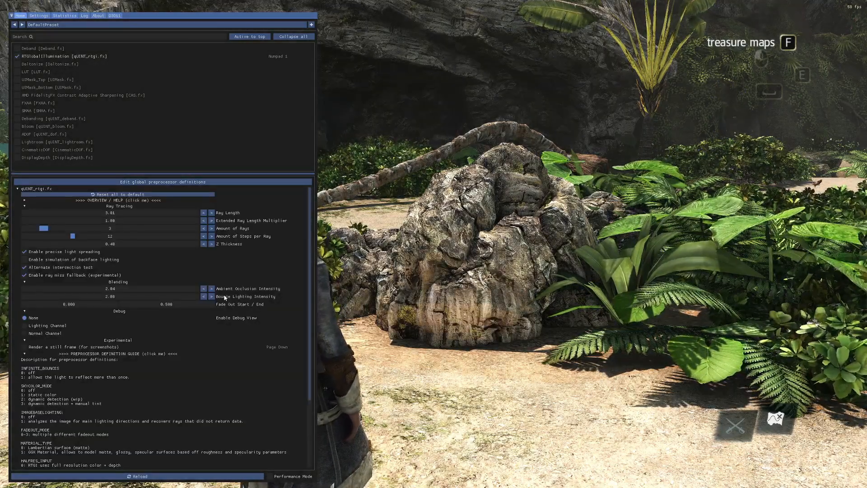
- Compare the rock with the RTGI effect switched off and on at the current lighting settings
key("KP_1")
key("KP_1")
key("KP_1")
key("KP_1")
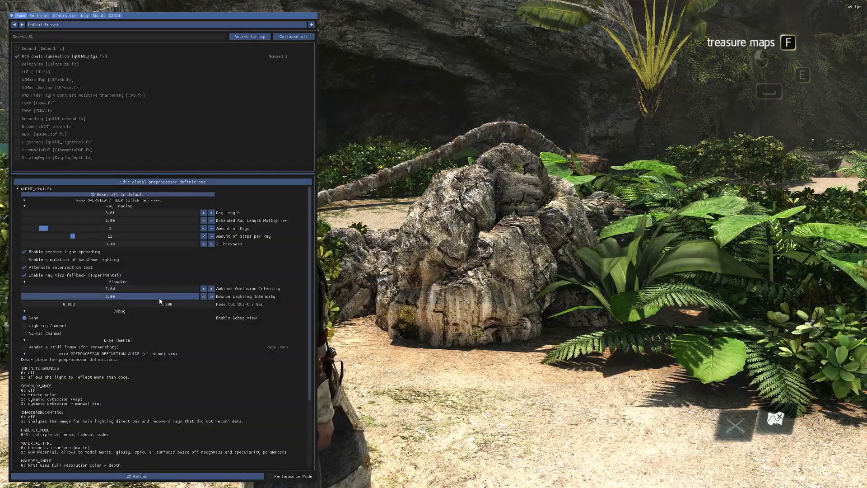
- Test Ambient Occlusion Intensity and Bounce Lighting Intensity at 10.00, comparing the rock with the RTGI effect on and off
left_click_drag(160, 298, 702, 296)
left_click_drag(166, 299, 484, 313)
key("KP_1")
key("KP_1")
key("KP_1")
key("KP_1")
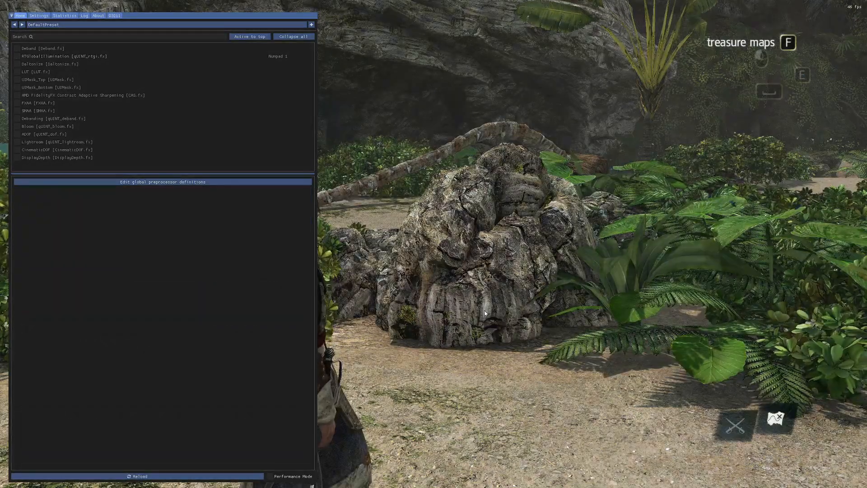
key("KP_1")
key("KP_1")
key("KP_1")
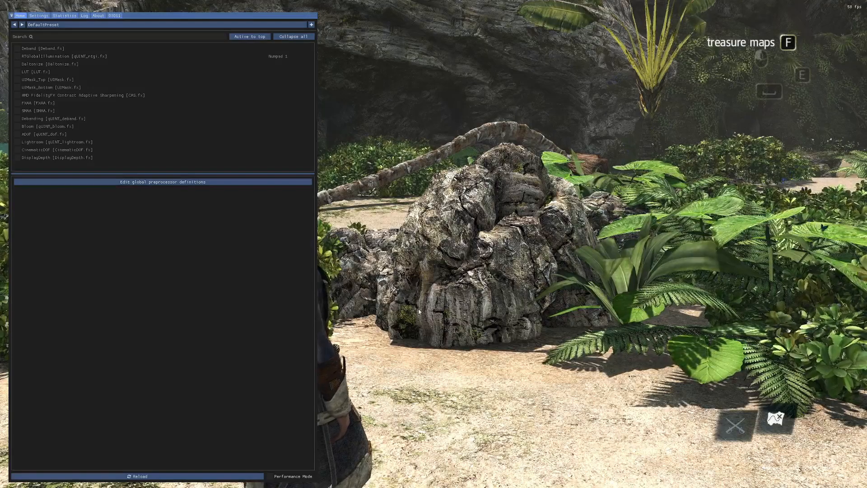
key("KP_1")
key("KP_1")
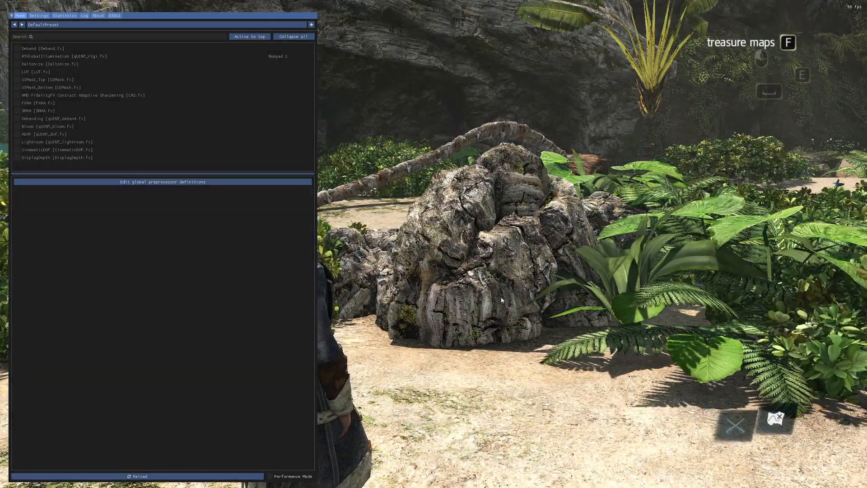
key("KP_1")
key("KP_1")
key("KP_1")
key("KP_1")
key("KP_1")
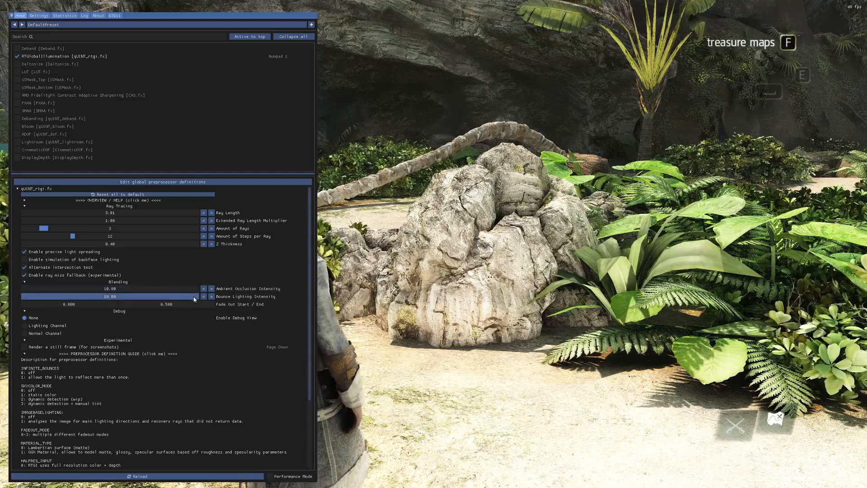
- Lower Ambient Occlusion Intensity to 5.00 and Bounce Lighting Intensity to 3.51, trying the bounce at about 6 along the way
left_click_drag(446, 317, 310, 311)
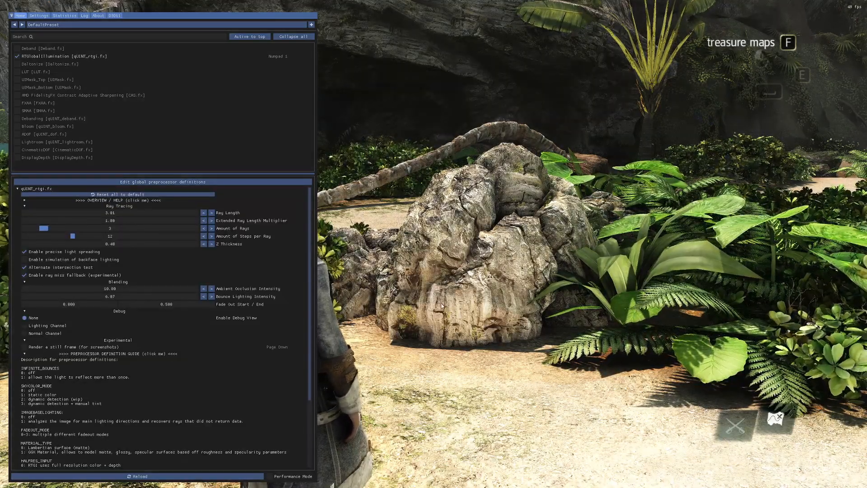
left_click_drag(573, 291, 424, 278)
left_click_drag(195, 298, 104, 298)
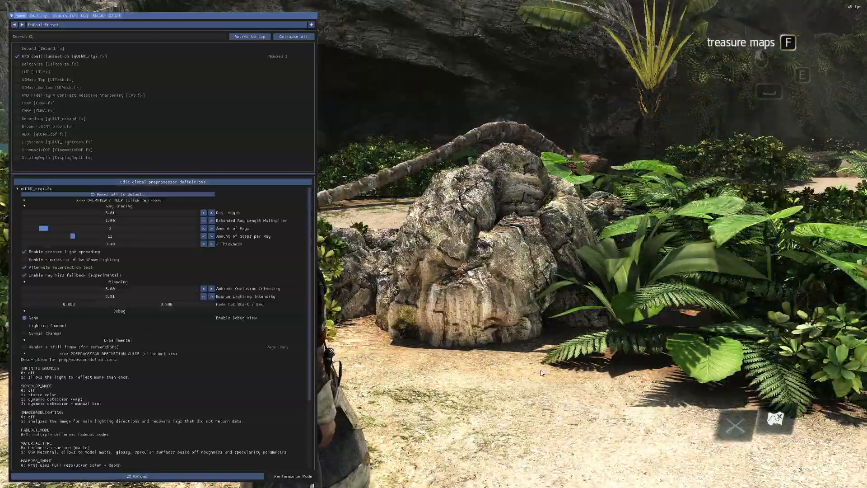
- Hide the overlay, turn motion blur off in the game's graphics options and resume the game
key("Home")
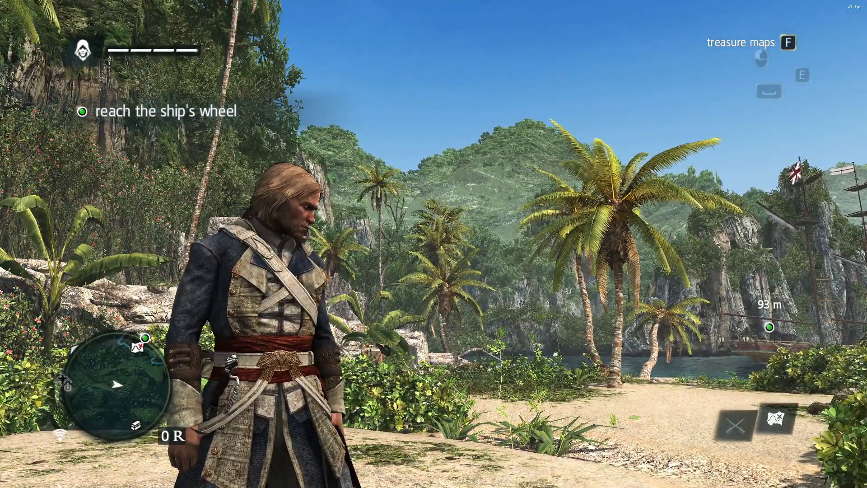
key("Escape")
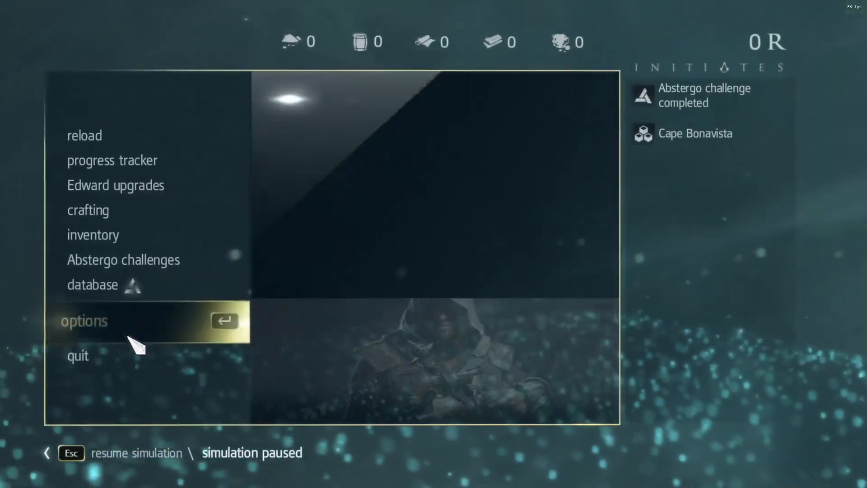
left_click(137, 327)
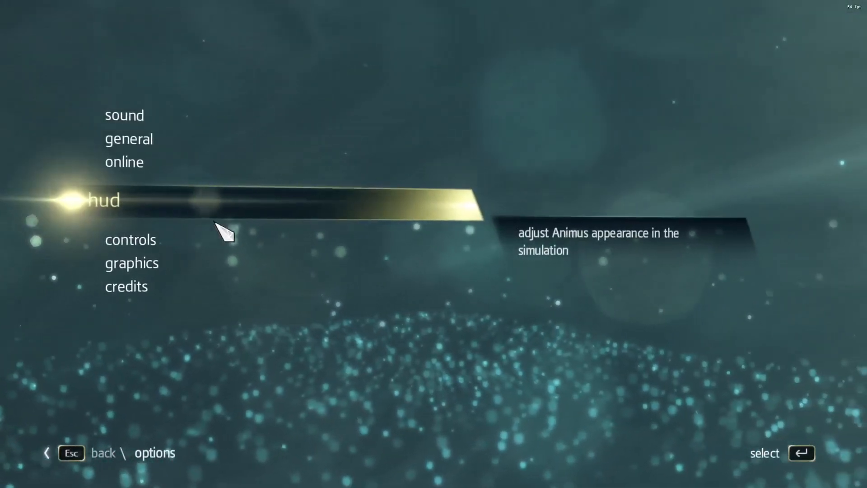
left_click(212, 248)
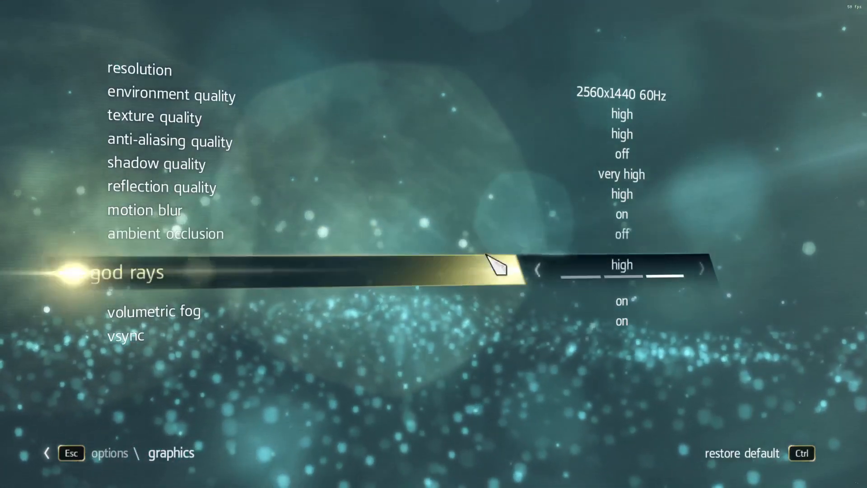
left_click(595, 238)
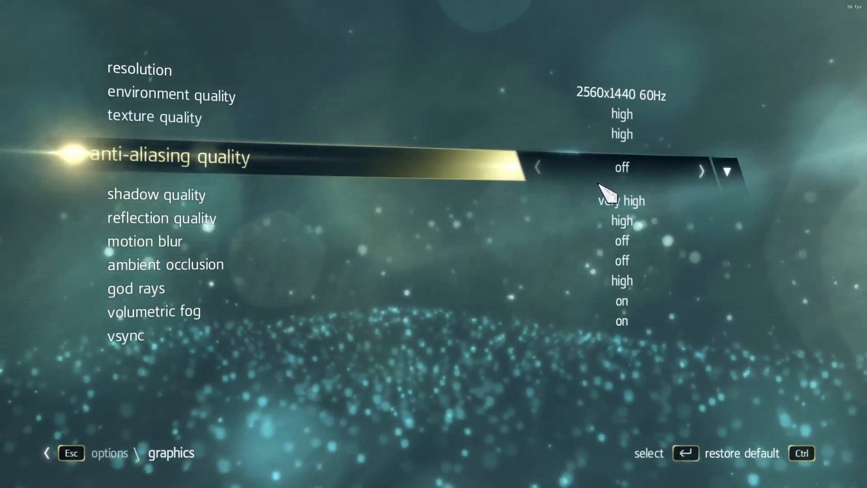
key("Escape")
key("Escape")
key("Escape")
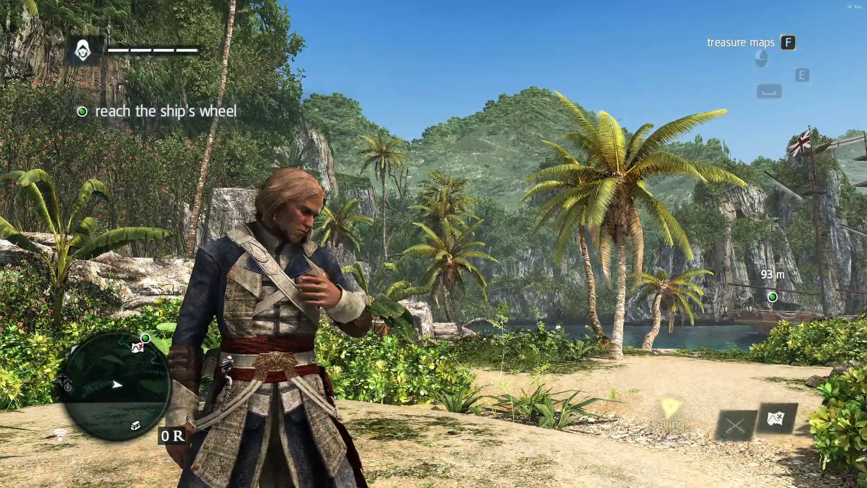
- Walk the character along the jungle path to the stacked crates, green barrel and chest
key("w")
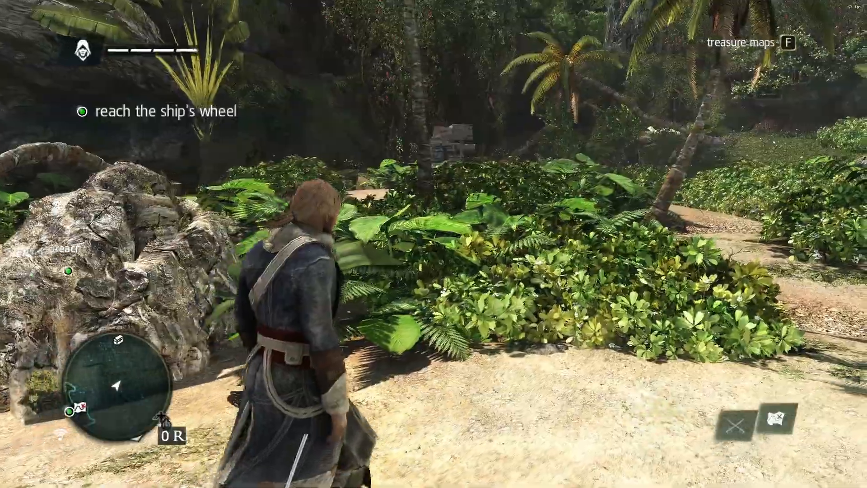
key("w")
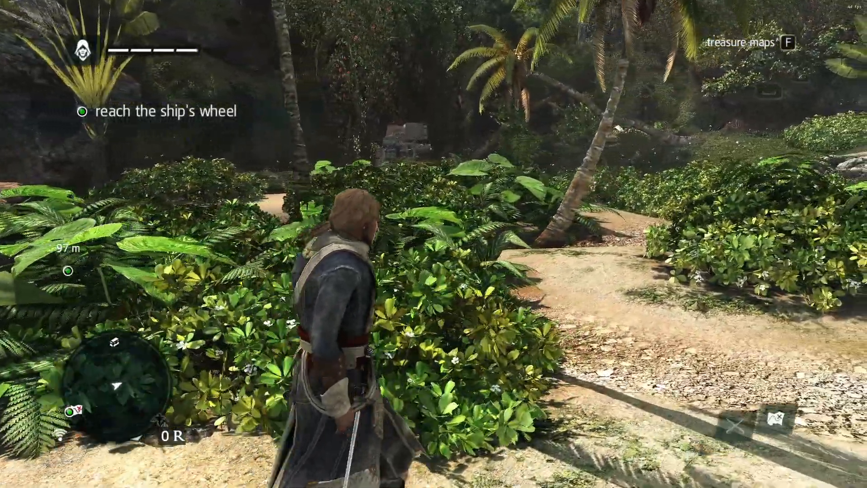
key("w")
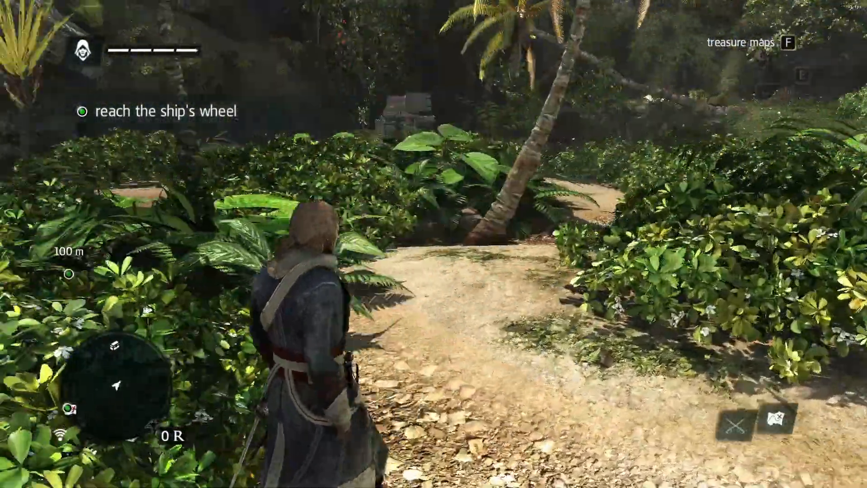
key("w")
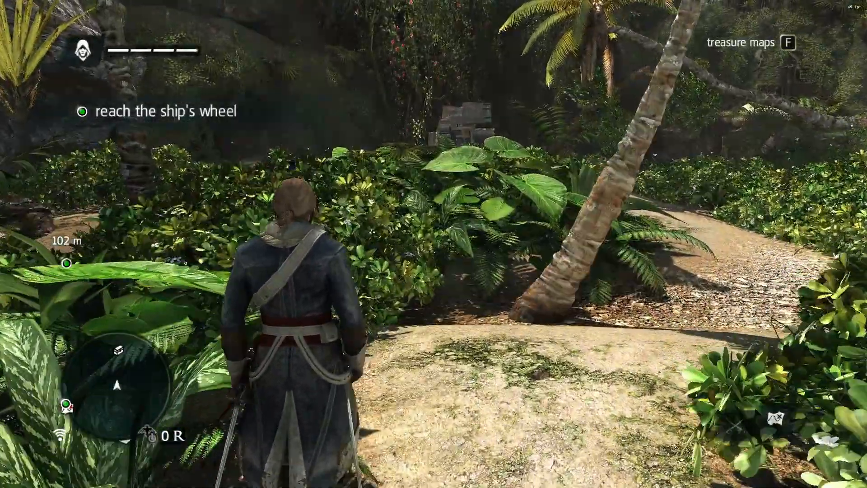
key("w")
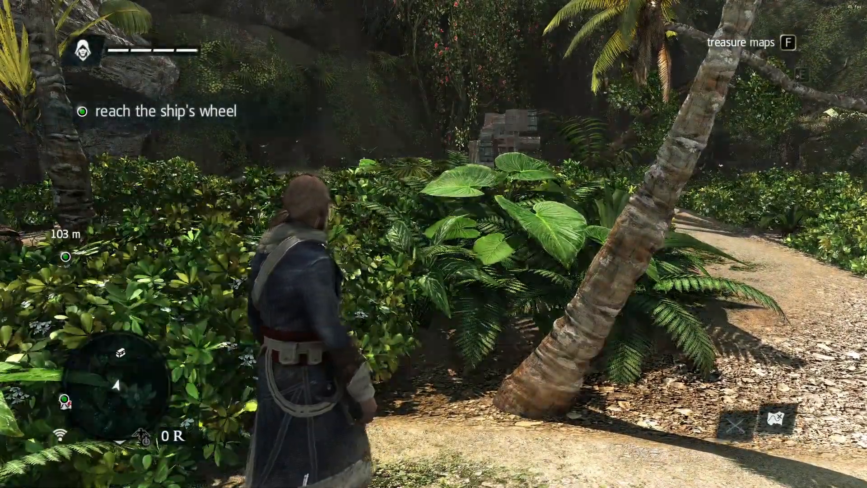
key("w")
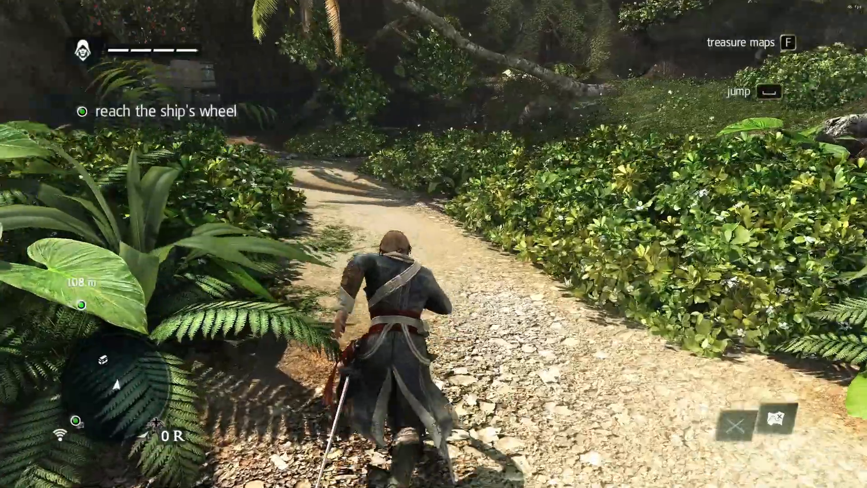
key("w")
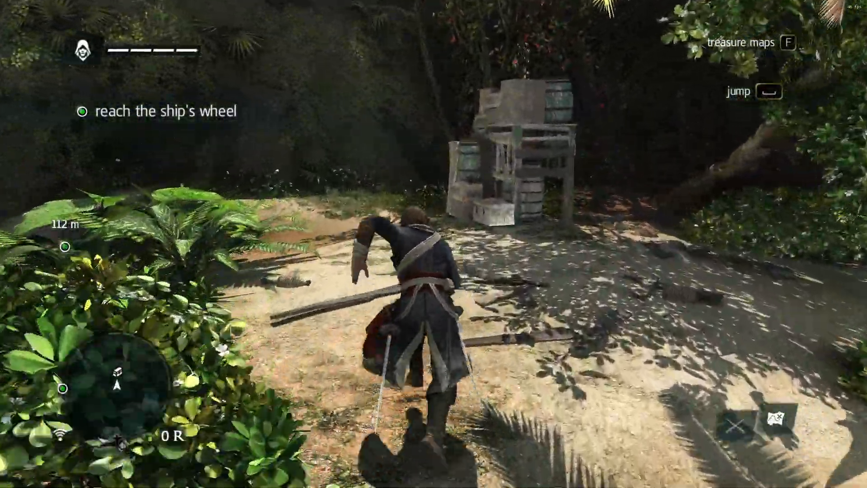
key("w")
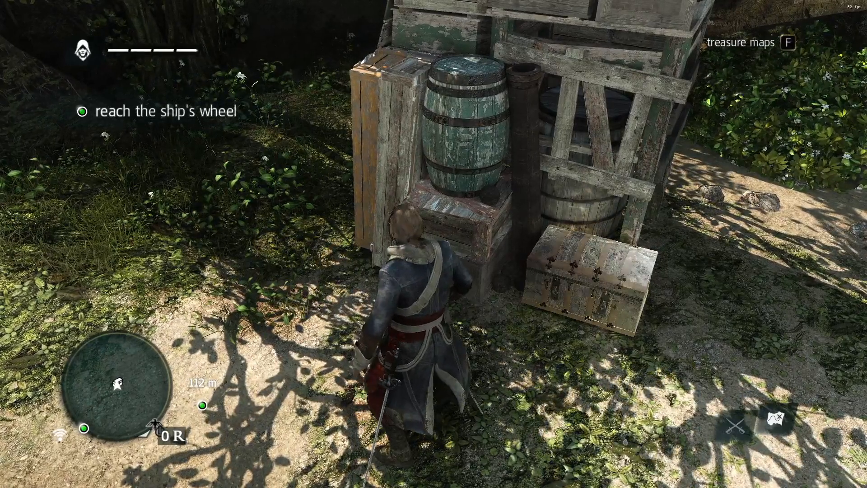
- Show the overlay, inspect the crates in the Lighting Channel debug view and set the debug view back to None
key("Home")
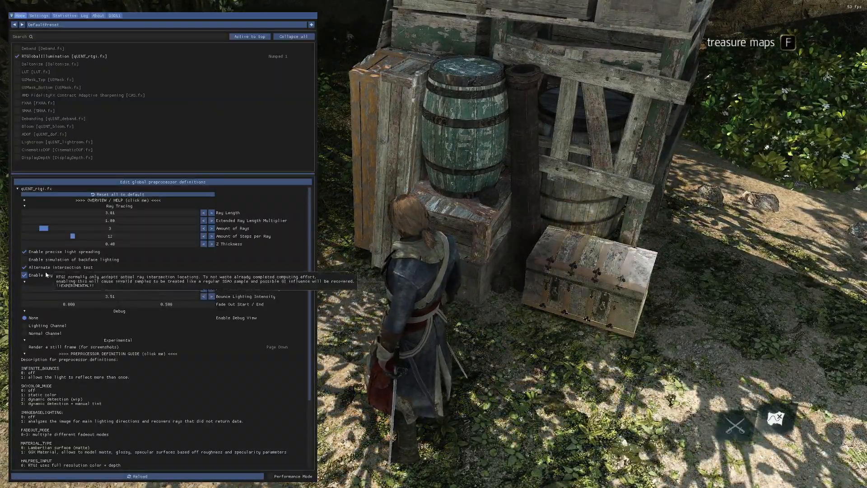
left_click(46, 326)
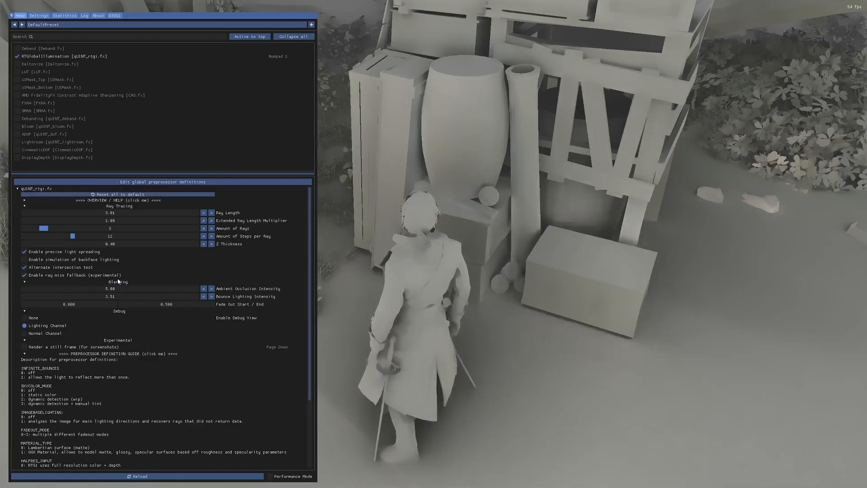
left_click(27, 318)
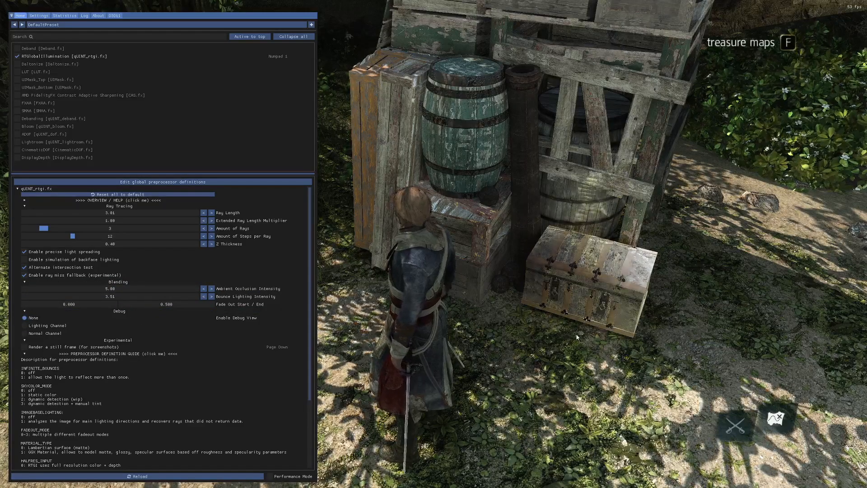
- Test Bounce Lighting Intensity at 9.51 on the crates, moving the overlay aside and back, and lower it to about 3.6
left_click_drag(151, 296, 345, 316)
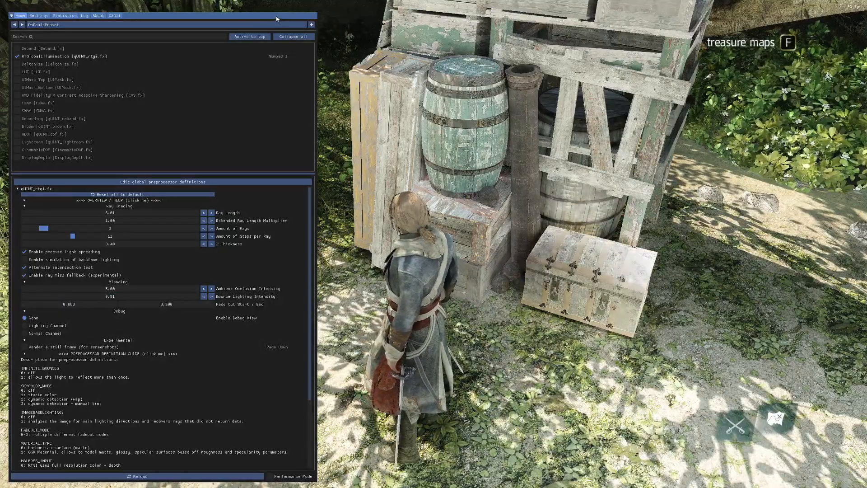
left_click_drag(276, 17, 467, 429)
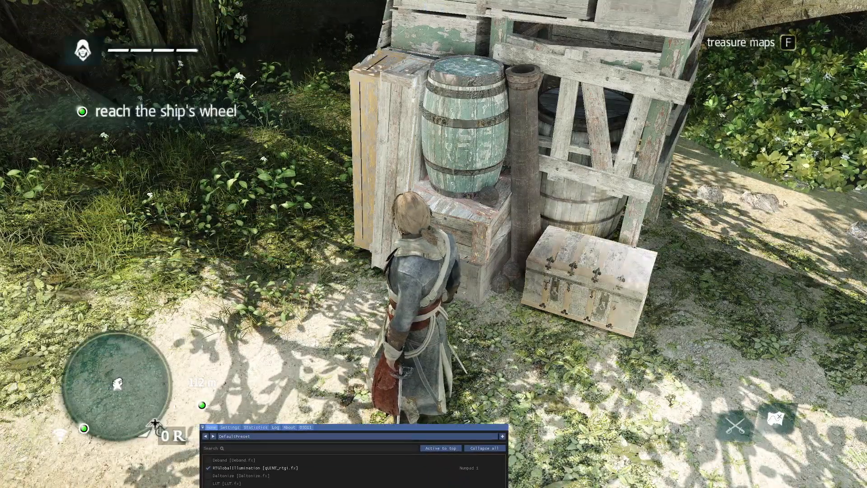
left_click_drag(448, 429, 262, 23)
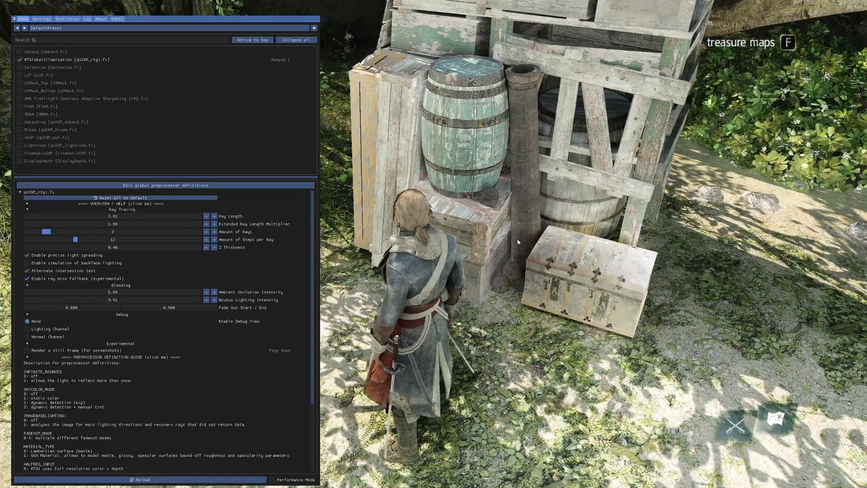
left_click_drag(197, 303, 224, 301)
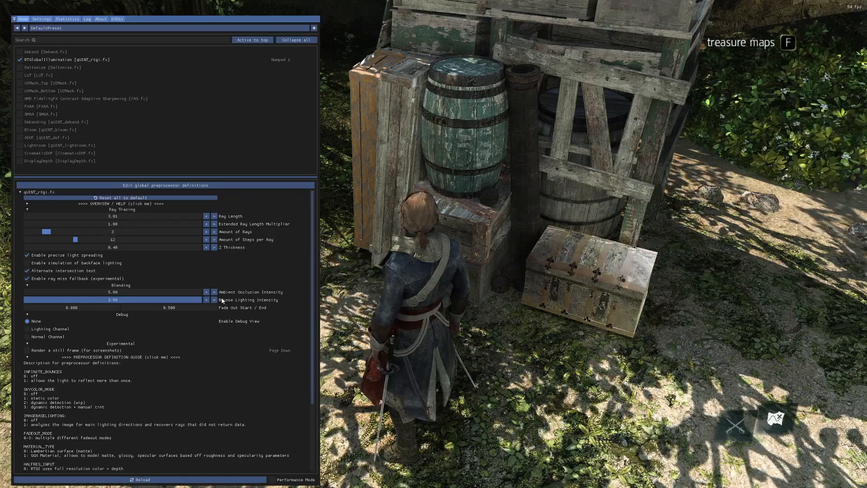
- Tune Ambient Occlusion Intensity to 4.20 with Bounce Lighting Intensity at 0.00, and set the bounce to 3.22
left_click_drag(212, 293, 105, 298)
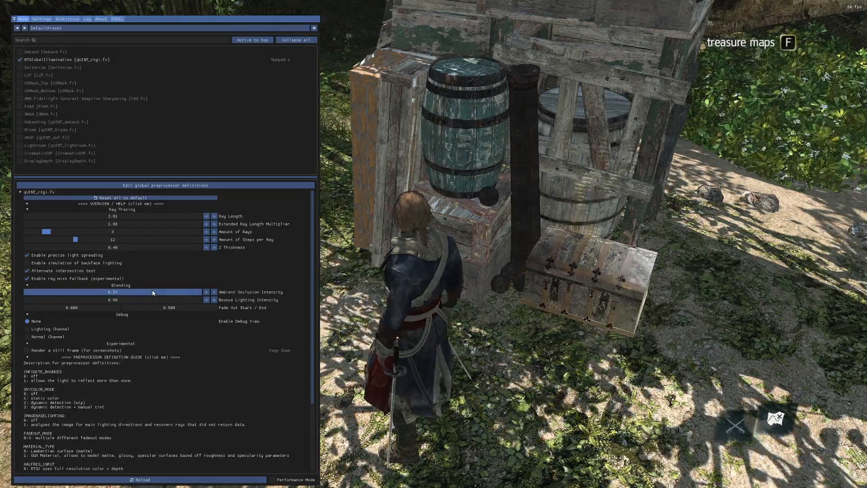
left_click_drag(168, 294, 251, 295)
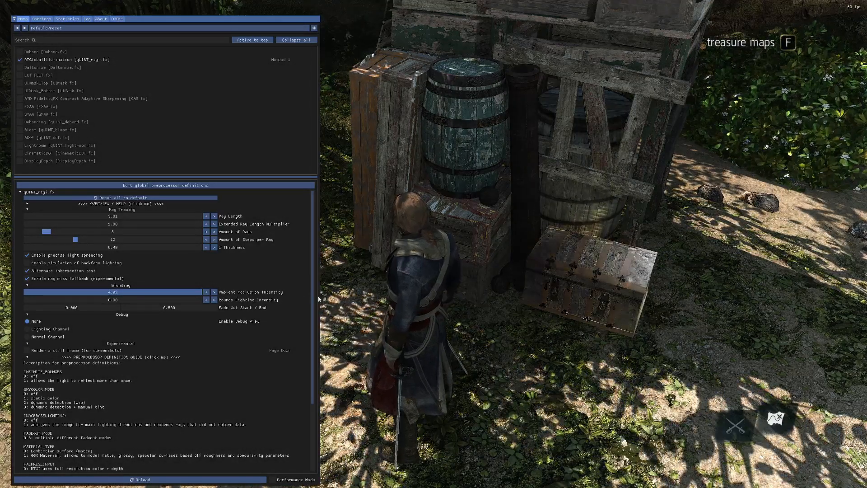
left_click_drag(322, 300, 288, 296)
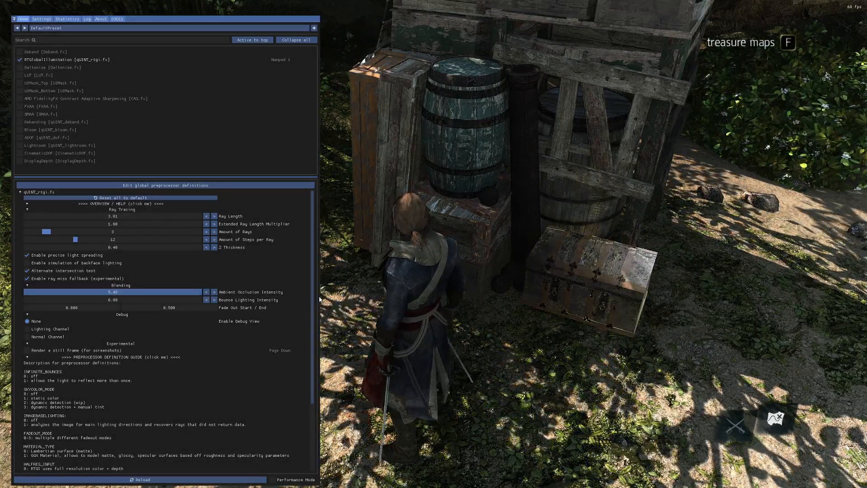
left_click_drag(266, 296, 235, 300)
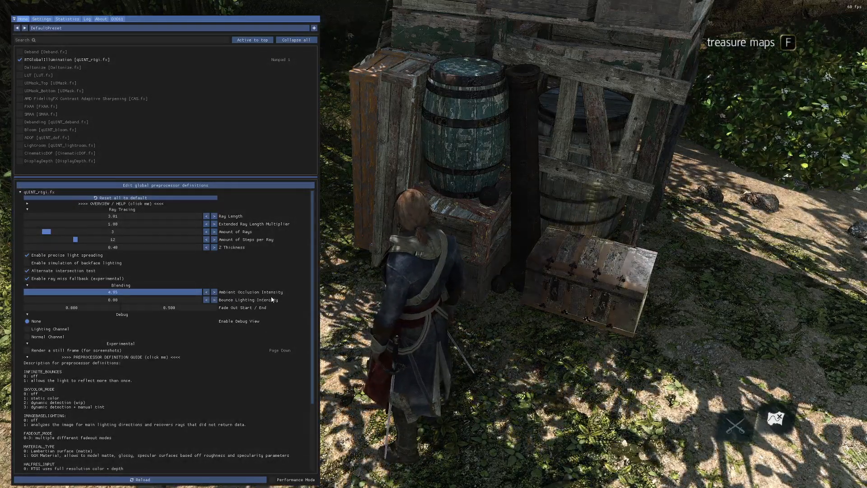
left_click_drag(269, 298, 275, 298)
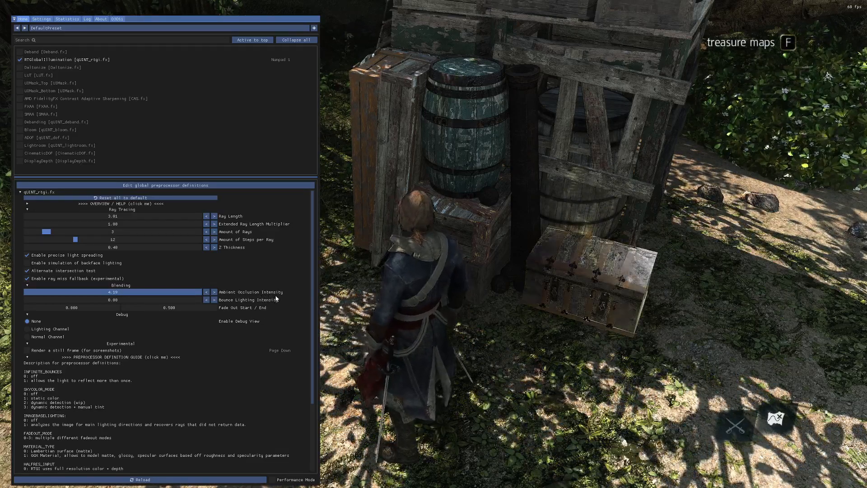
left_click_drag(276, 296, 274, 297)
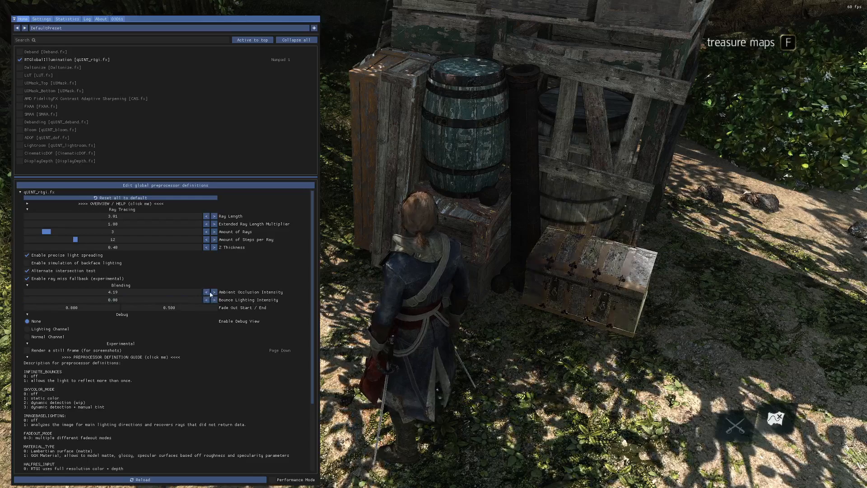
left_click_drag(223, 304, 298, 300)
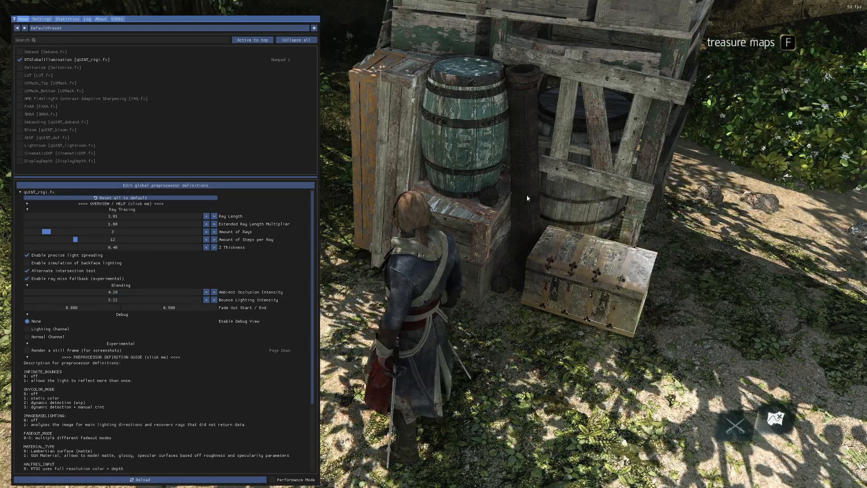
- Set Ambient Occlusion Intensity to 5.00 and Bounce Lighting Intensity to 3.50, and turn the camera to the character's face and the distant jungle
left_click_drag(120, 299, 188, 296)
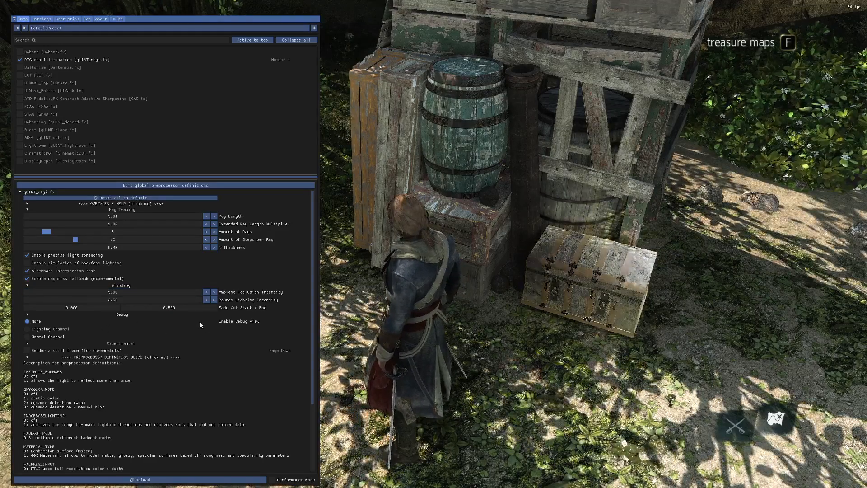
key("Home")
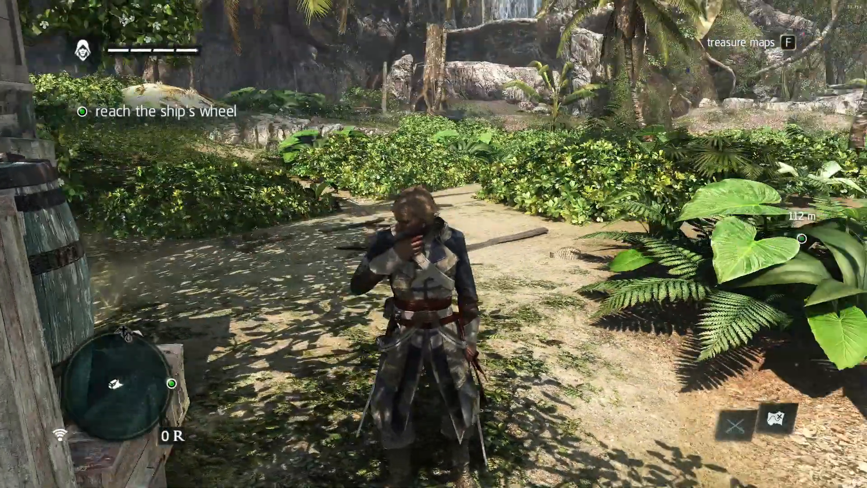
key("Home")
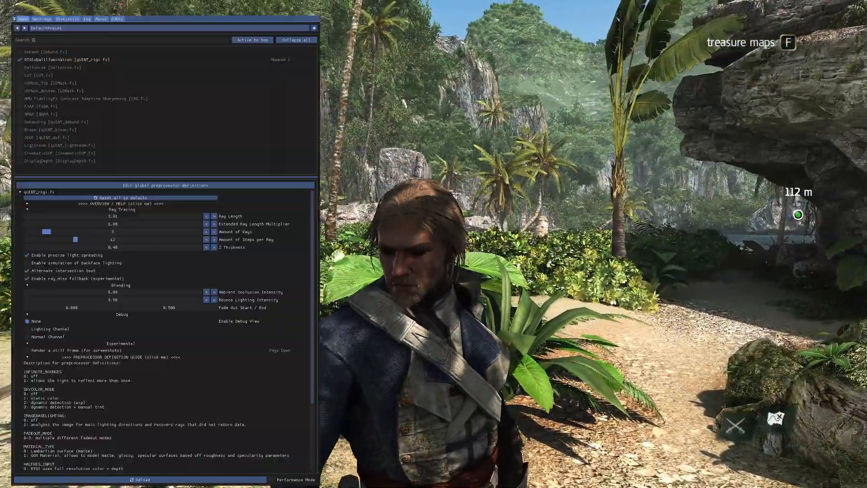
- Tune the Fade Out End value against the distant jungle, testing 0.601 and about 0.40 before setting it to about 0.59
left_click_drag(168, 307, 688, 213)
mouse_move(204, 306)
left_mouse_down()
mouse_move(244, 311)
mouse_move(95, 312)
mouse_move(204, 311)
left_mouse_up()
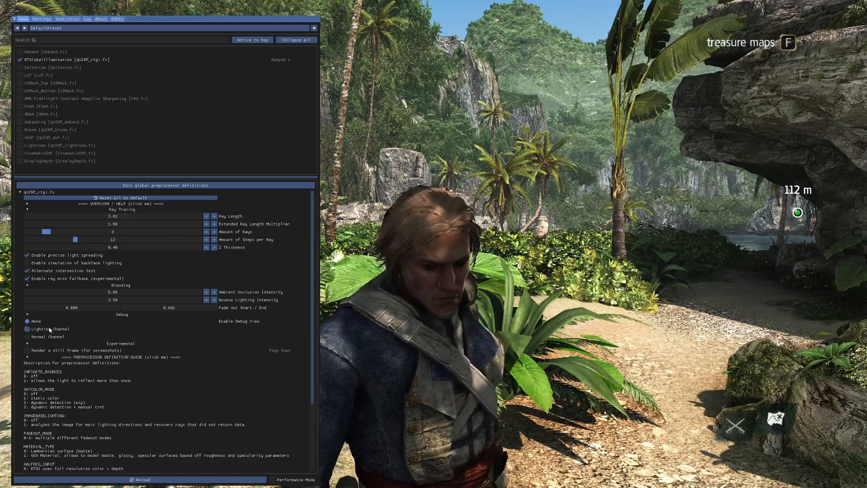
left_click_drag(210, 308, 175, 316)
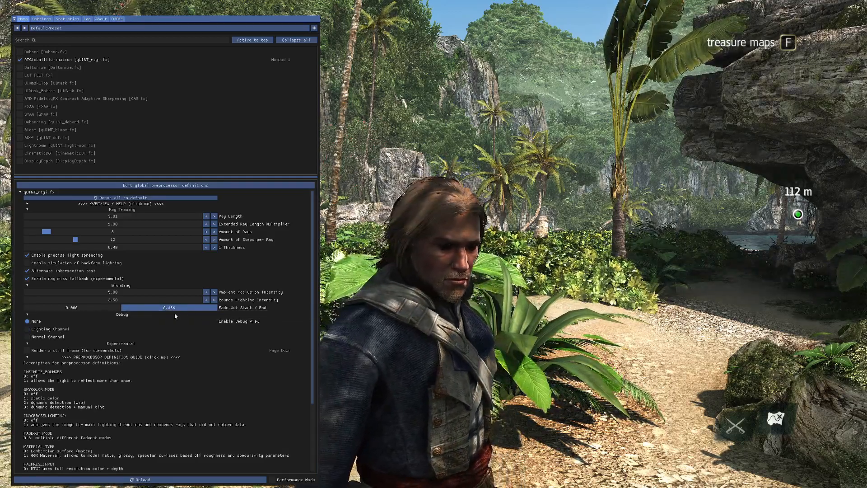
key("Home")
key("Home")
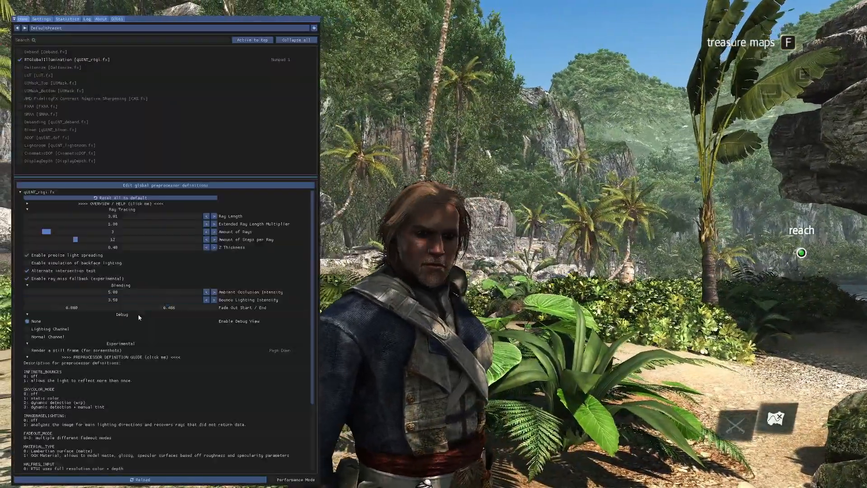
left_click_drag(209, 309, 333, 323)
key("Home")
key("Home")
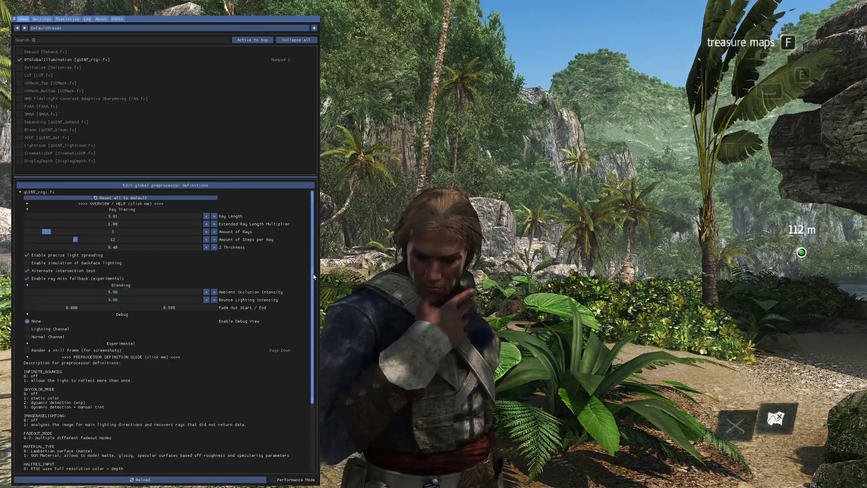
- Collapse the preprocessor definition guide, set Fade Out End to 0.600 and set the HALFRES_INPUT preprocessor definition to 1
scroll(216, 285, "down", 3)
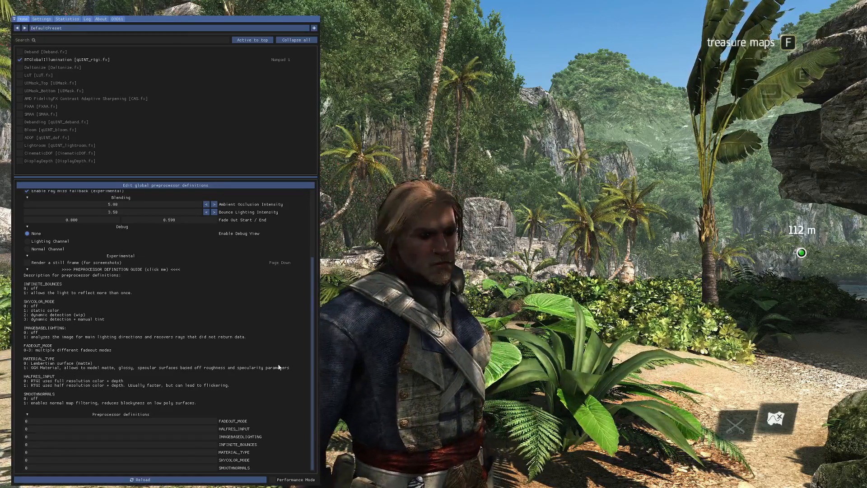
left_click(126, 270)
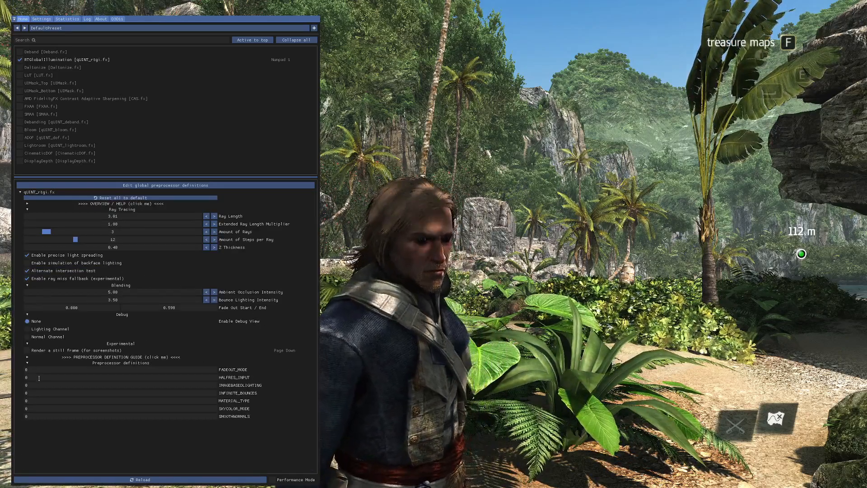
left_click_drag(194, 307, 257, 313)
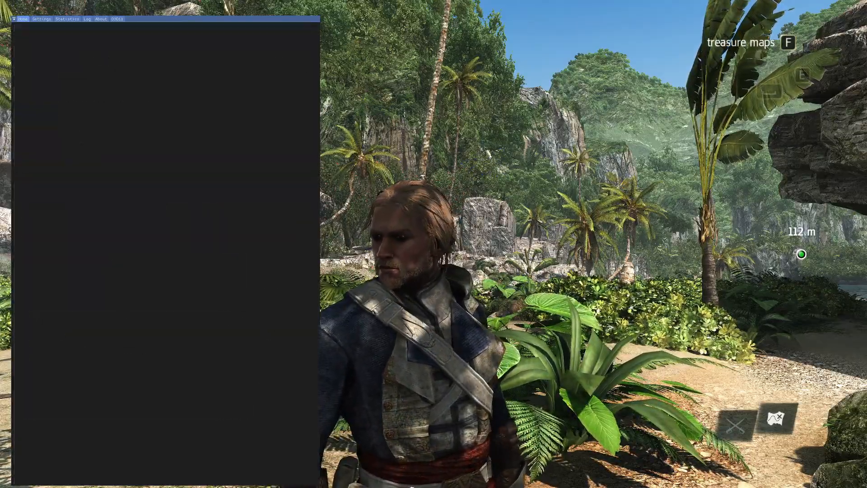
- Hide the overlay, walk the character through the bushes to the shaded grass near the fallen trunk, and show the overlay again
key("Home")
key("w")
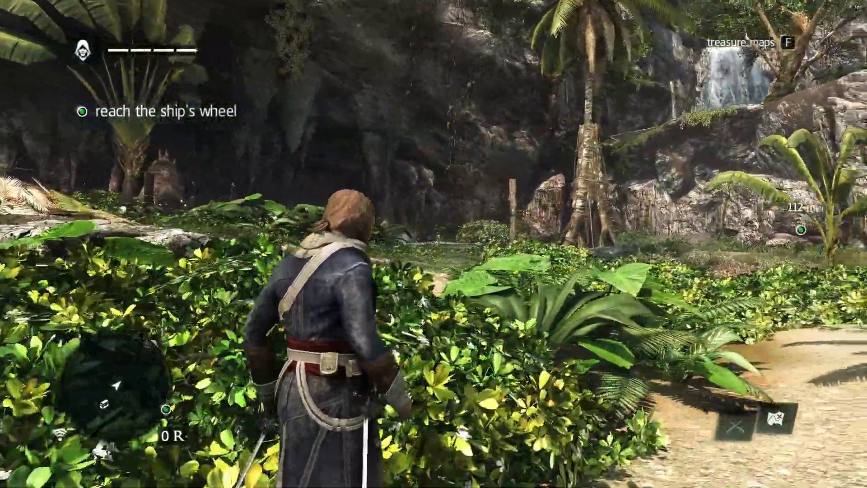
key("w")
key("w")
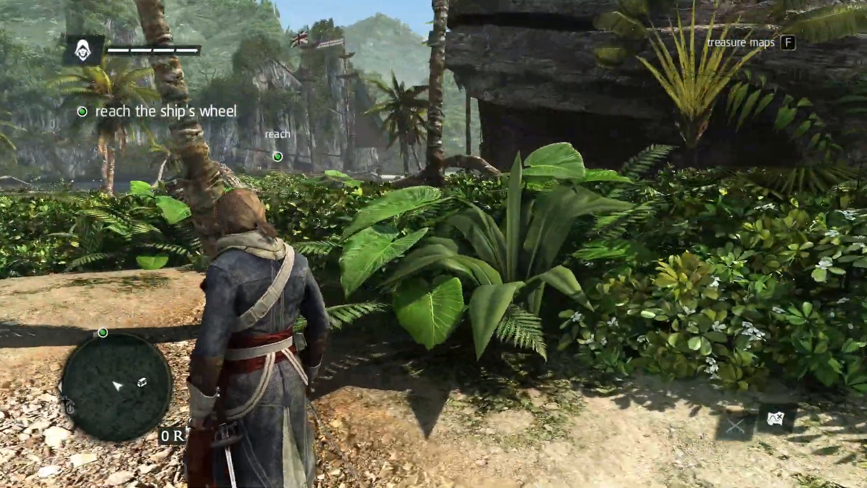
key("w")
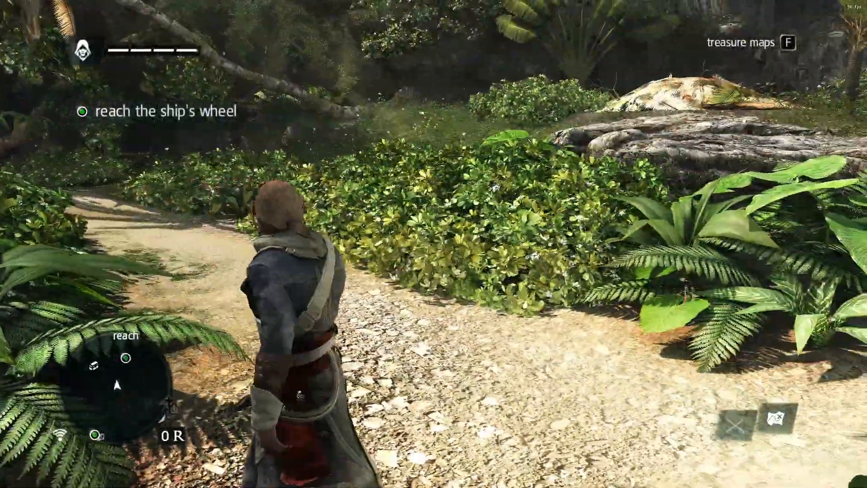
key("w")
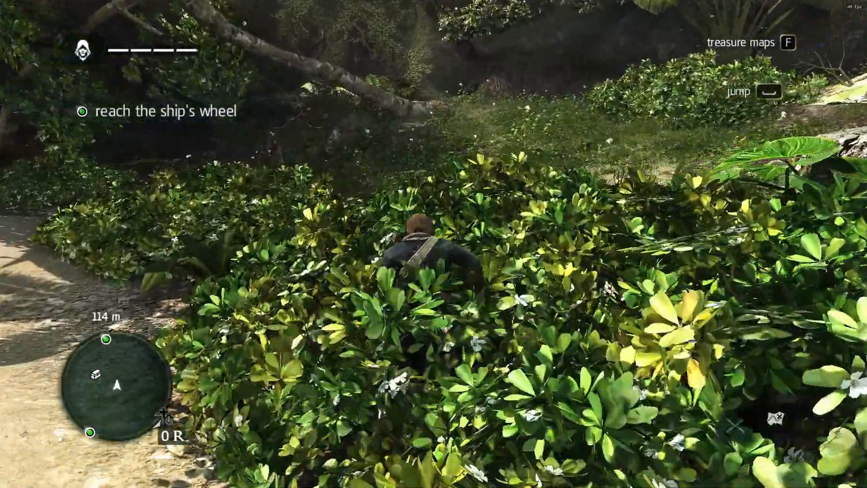
key("w")
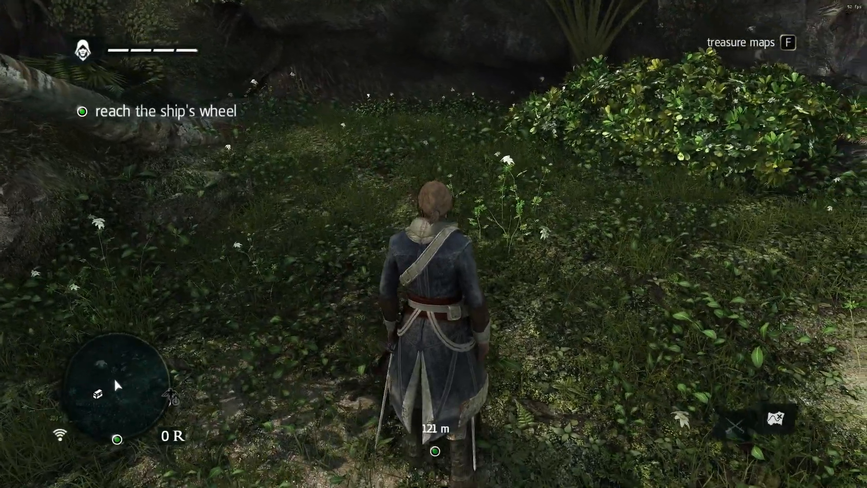
key("w")
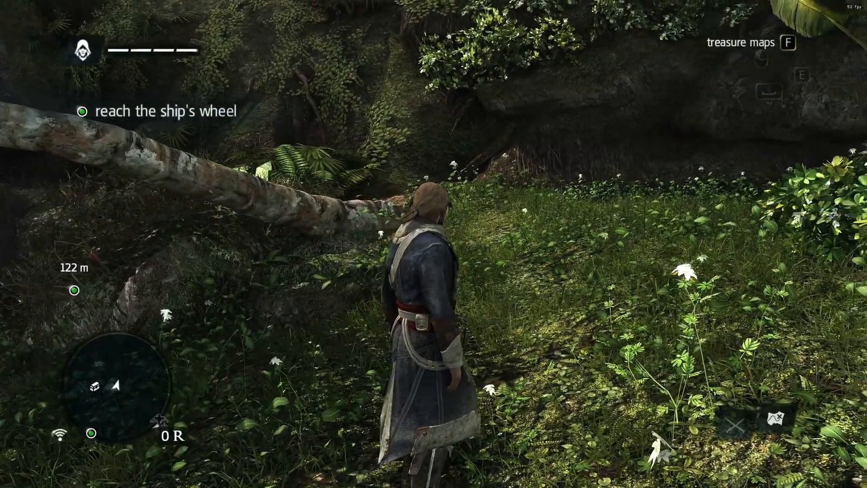
key("Home")
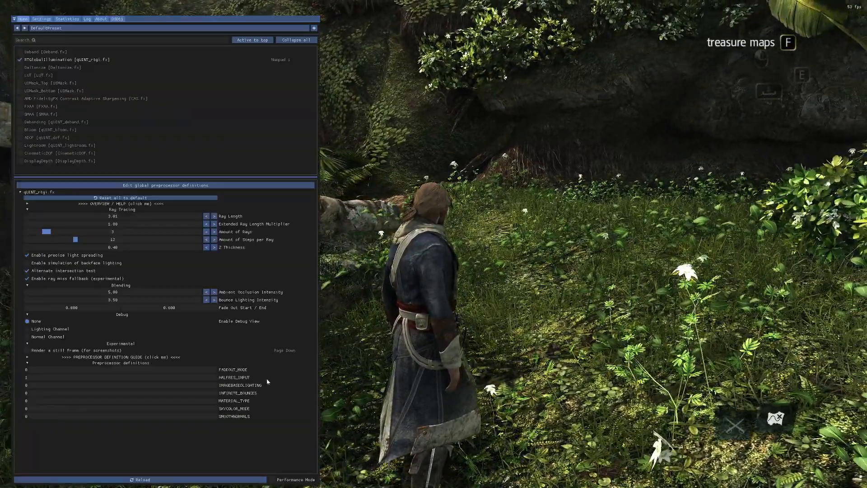
- Show the Lighting Channel debug view of the qUINT_rtgi shader and set HALFRES_INPUT to 0
left_click(52, 330)
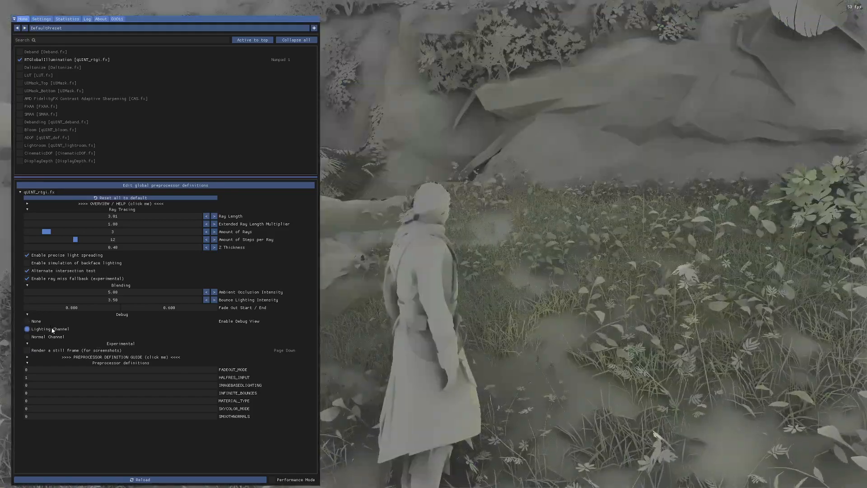
key("Home")
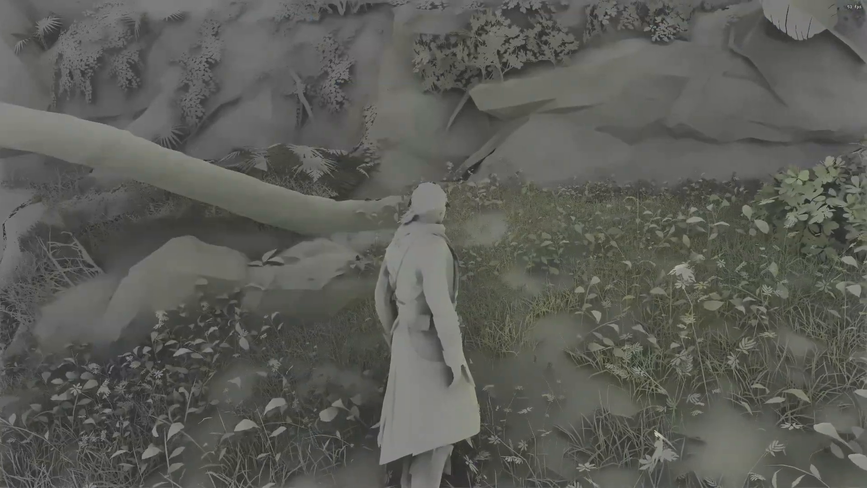
key("Home")
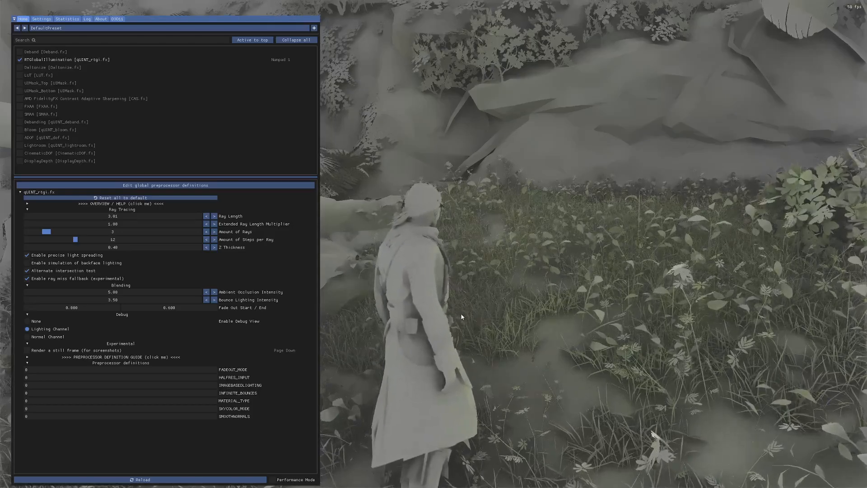
- Move the character beside the leafy bushes and compare the normal image with the Lighting Channel debug view up close
key("Home")
key("w")
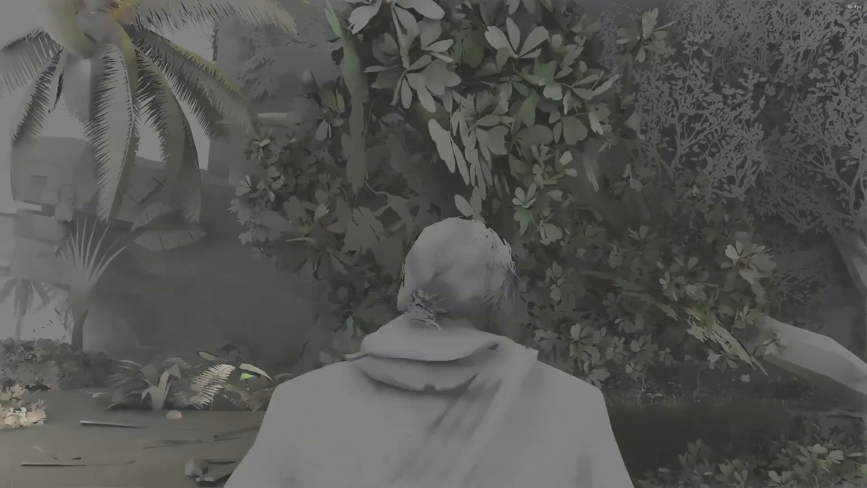
key("d")
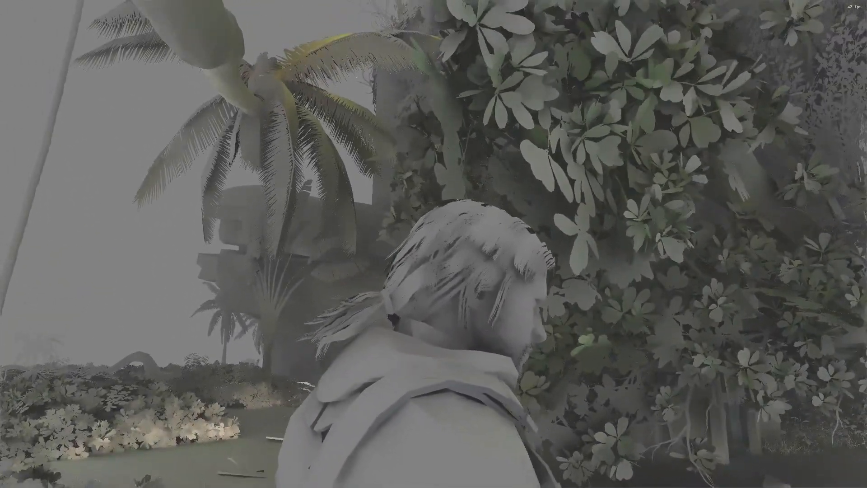
key("Home")
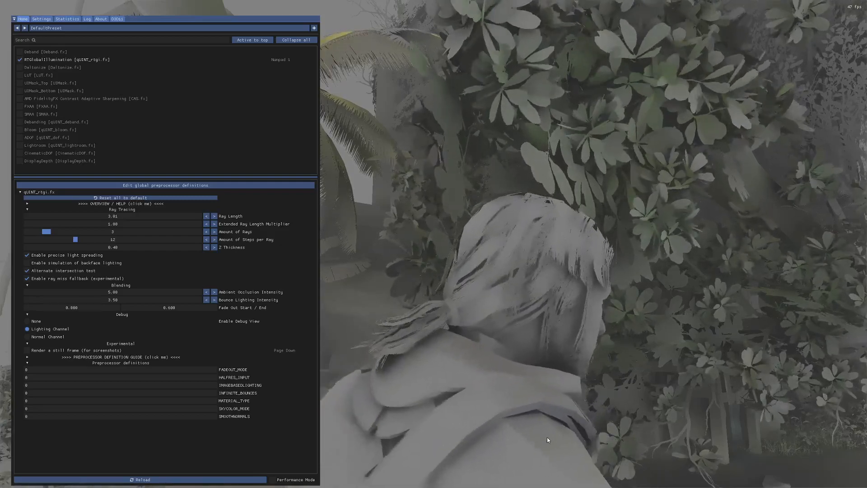
left_click(35, 323)
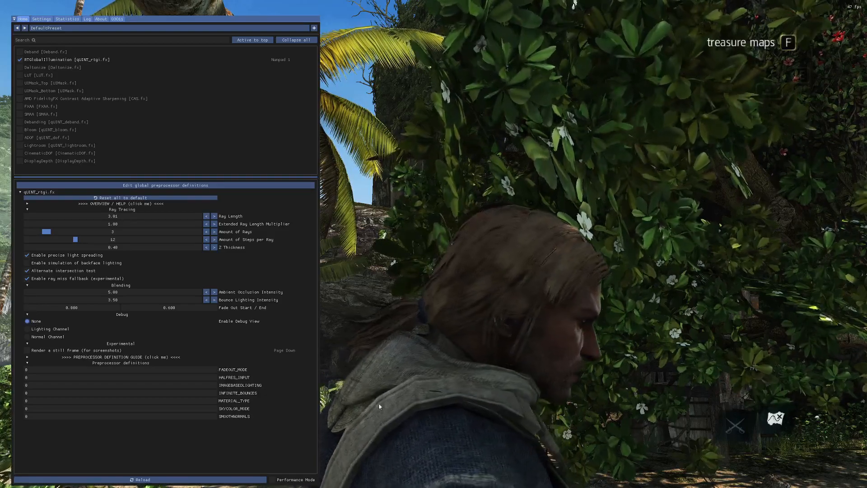
left_click(50, 329)
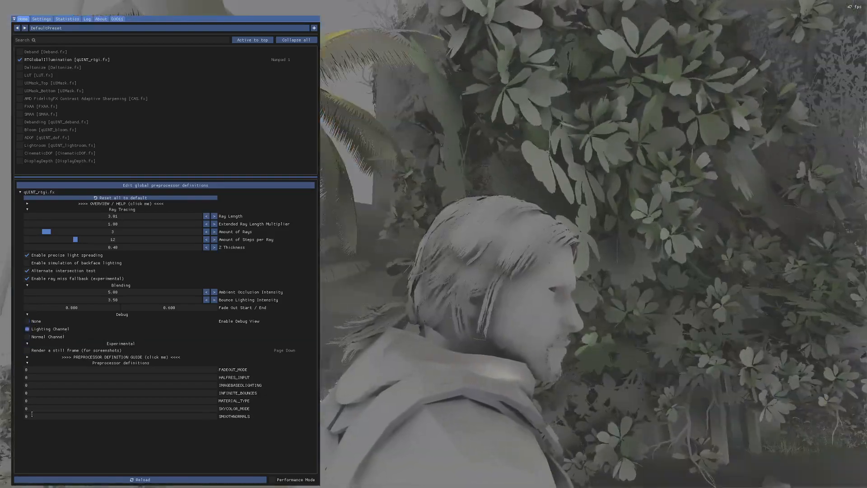
- Try the SMOOTHNORMALS definition at 1 on the close-up of the character, and return it to 0
left_click(34, 416)
key("BackSpace")
type("1")
key("Return")
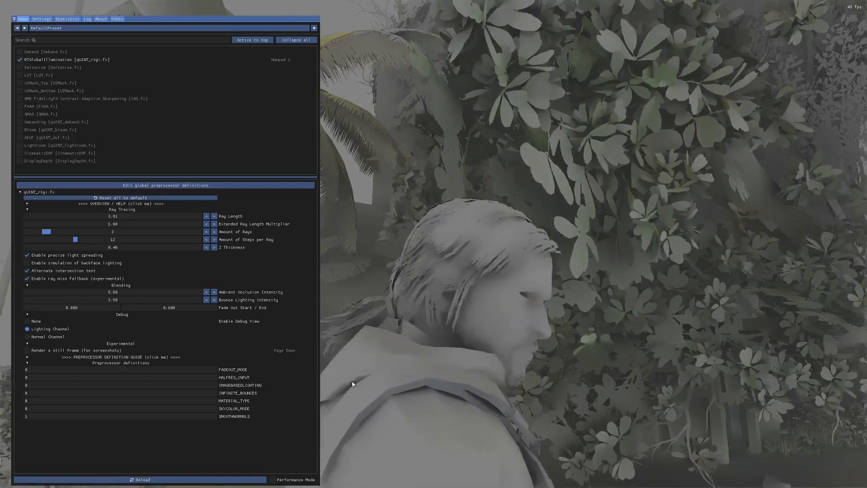
double_click(31, 416)
type("0")
key("Return")
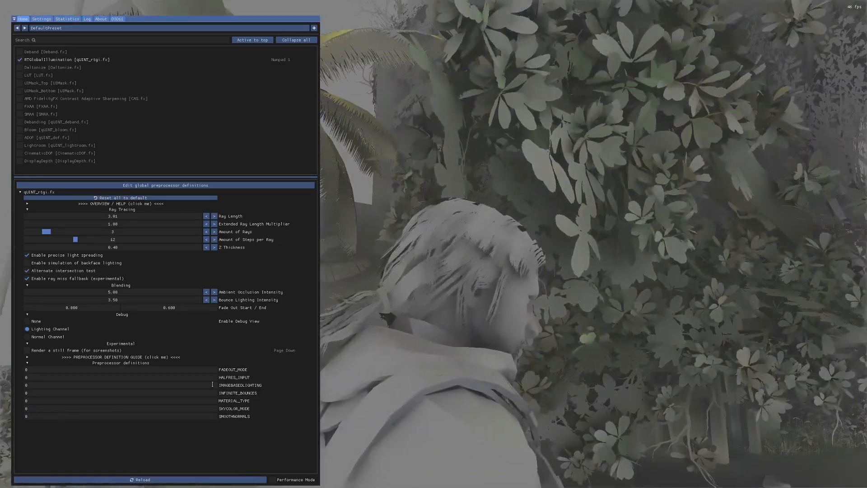
- Compare the normal image with the Lighting Channel debug view on the character's face and the surrounding scenery
left_click(33, 322)
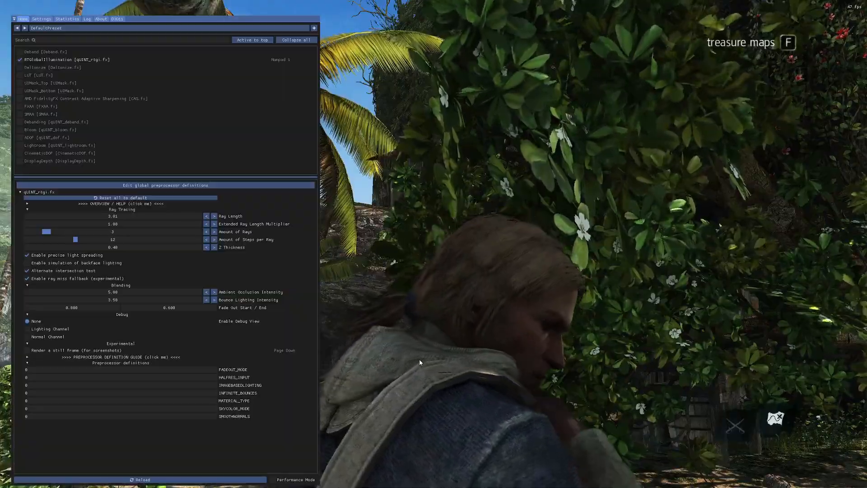
key("Home")
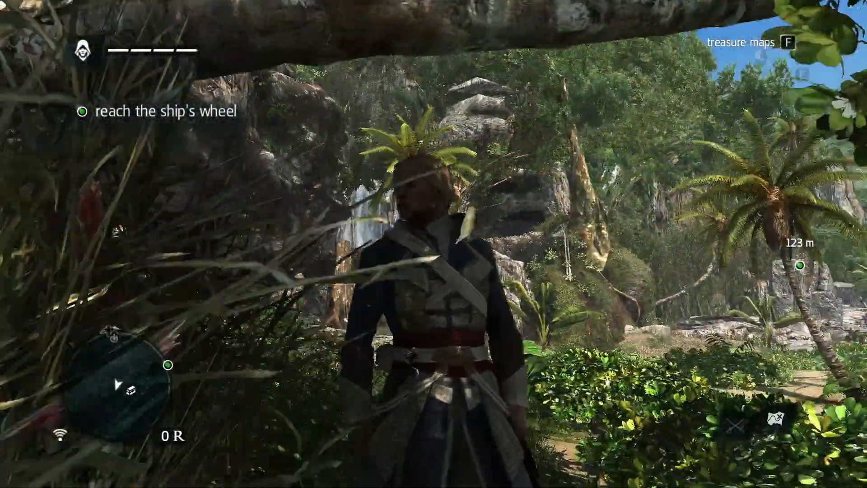
key("Home")
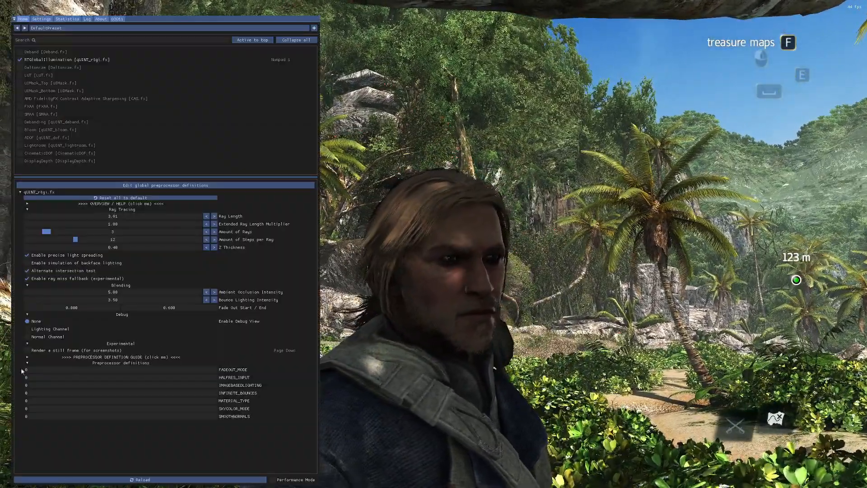
left_click(43, 330)
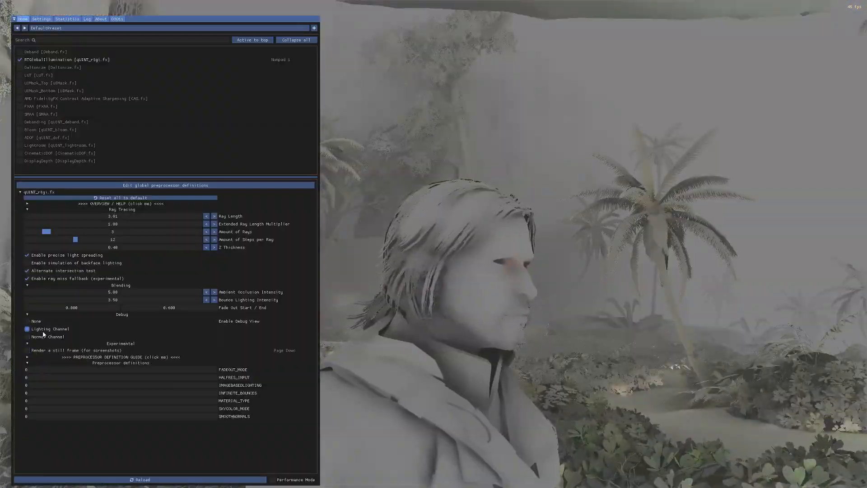
key("Home")
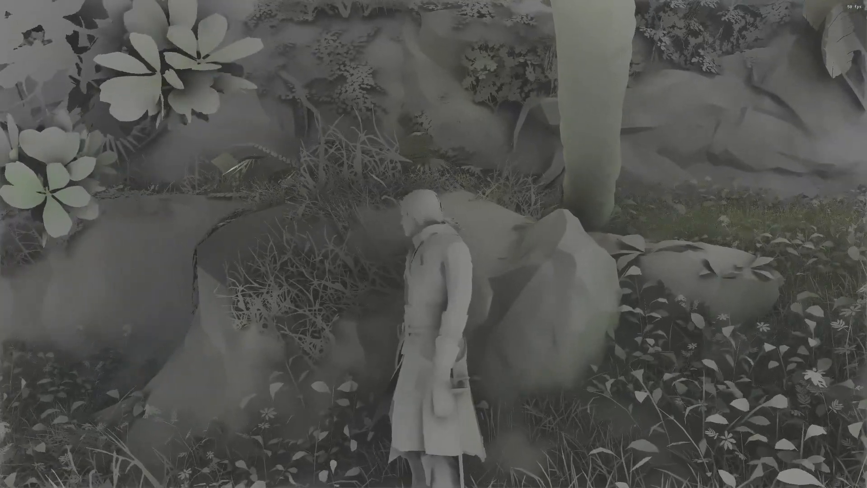
- Compare SMOOTHNORMALS at 1 and at 0 on the rock and tree trunk in the lighting view
key("Home")
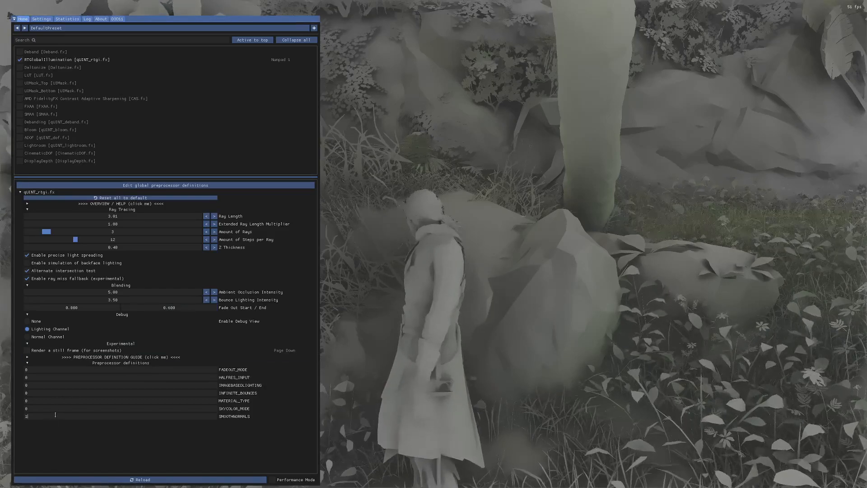
key("Return")
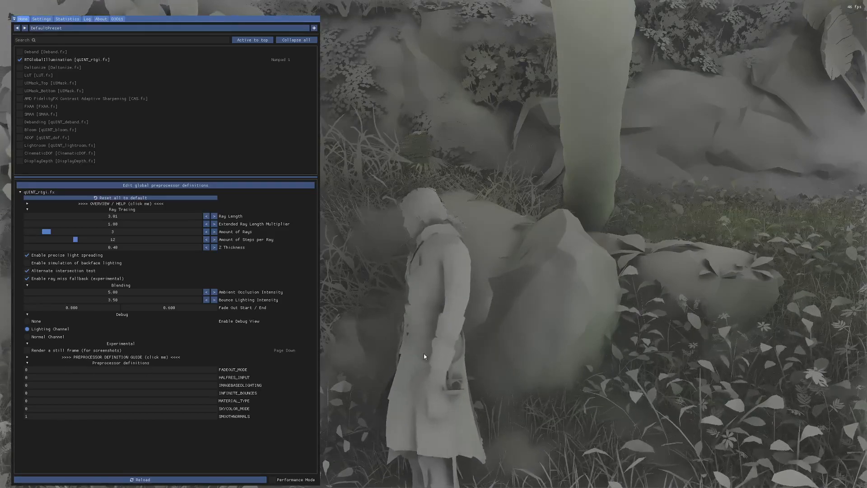
double_click(33, 416)
type("0")
key("Return")
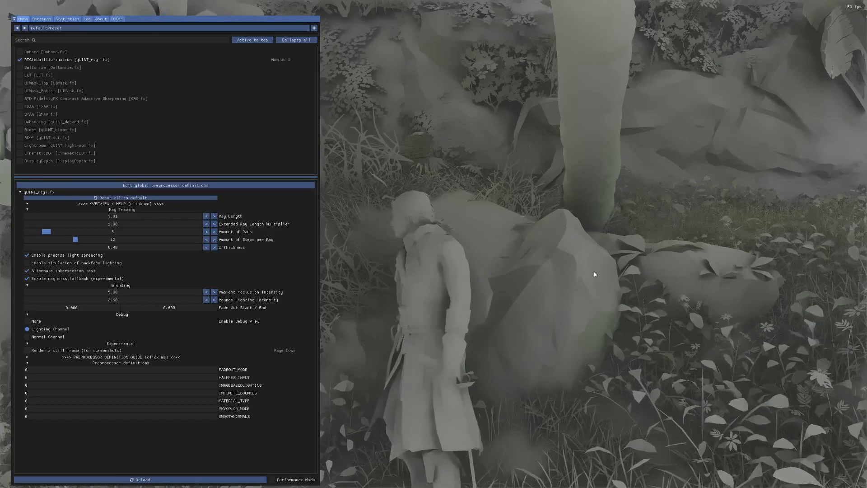
- Set SMOOTHNORMALS to 1 and return the debug view to None
double_click(46, 416)
type("1")
key("Return")
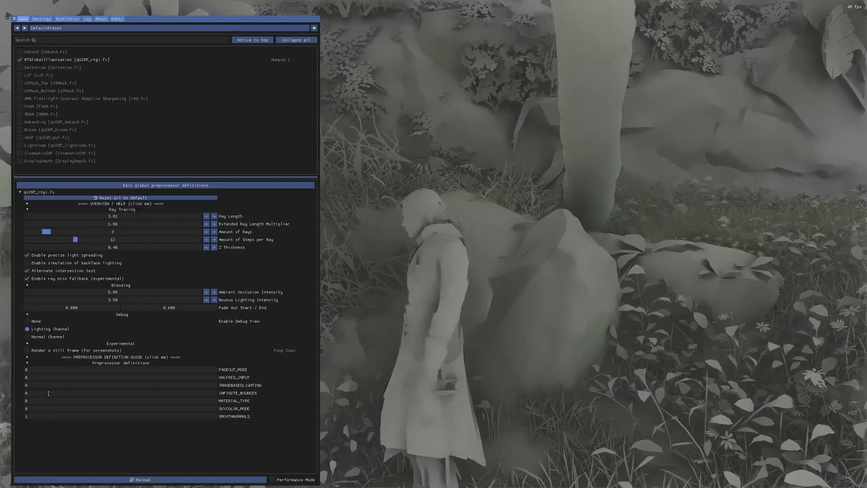
left_click(40, 321)
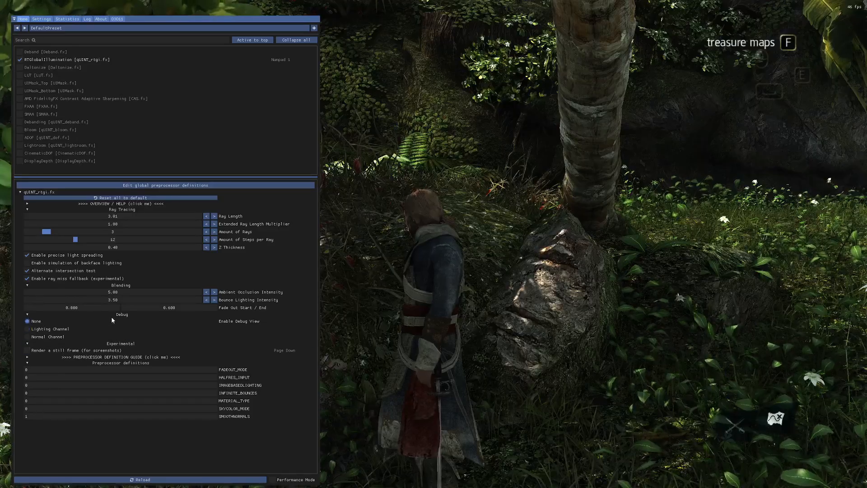
- Walk the character through the jungle, examining the ray-traced lighting on plants and rocks, and stop where open sky is in view
key("Home")
key("w")
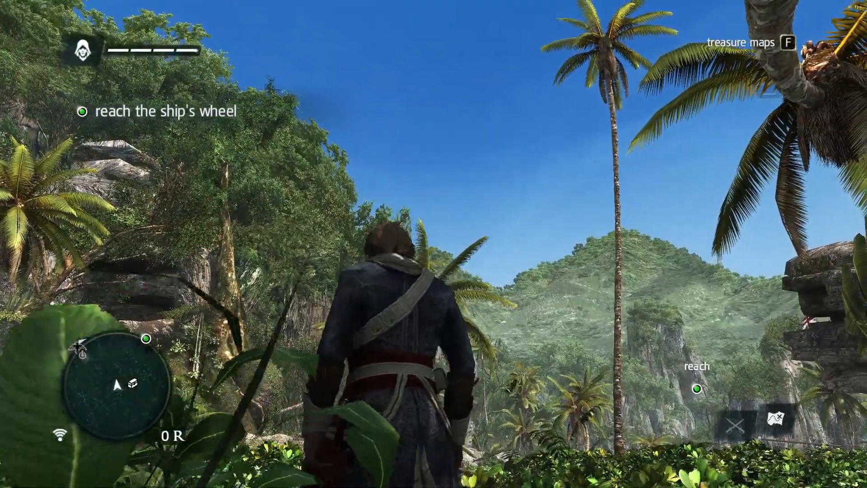
key("w")
key("s")
key("w")
key("w")
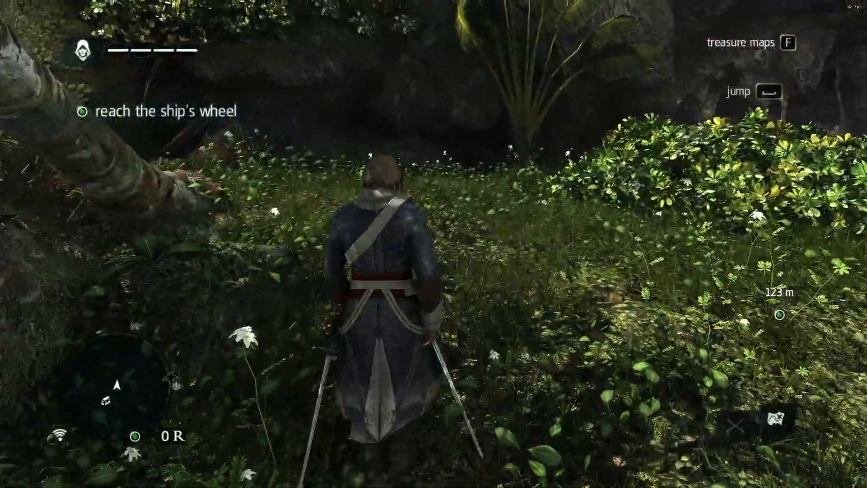
key("w")
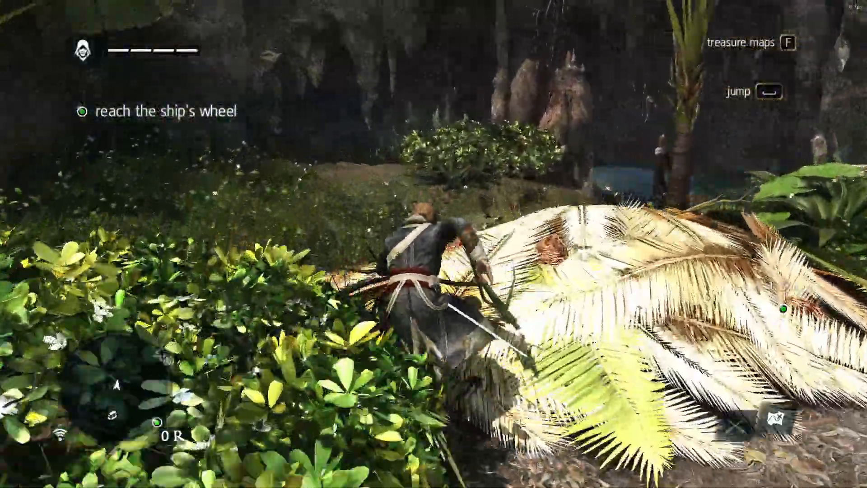
key("w")
key("w")
key("w")
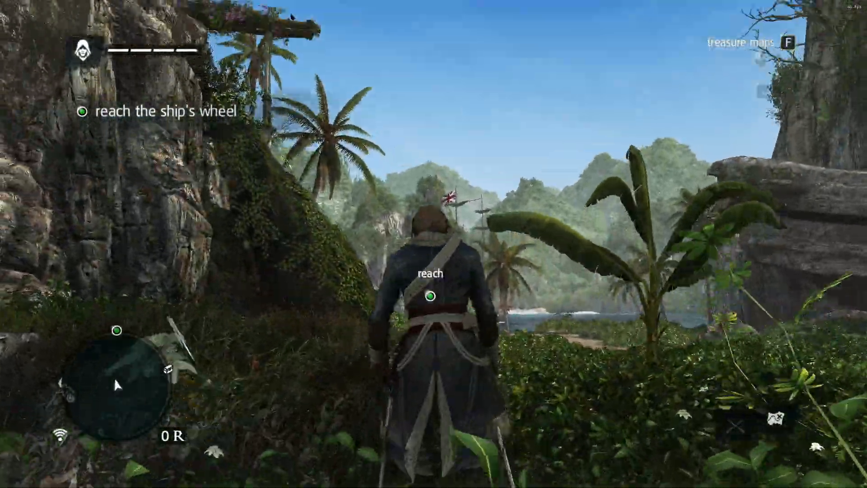
key("a")
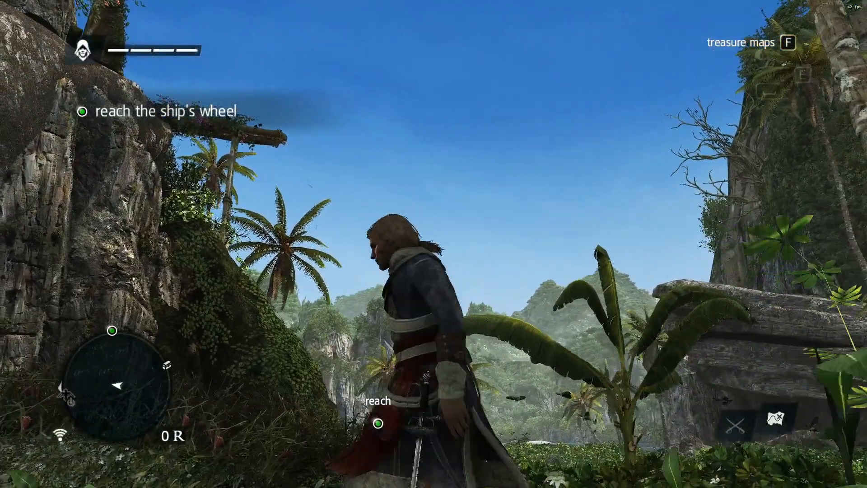
- Set the SKYCOLOR_MODE preprocessor definition to 2
key("Home")
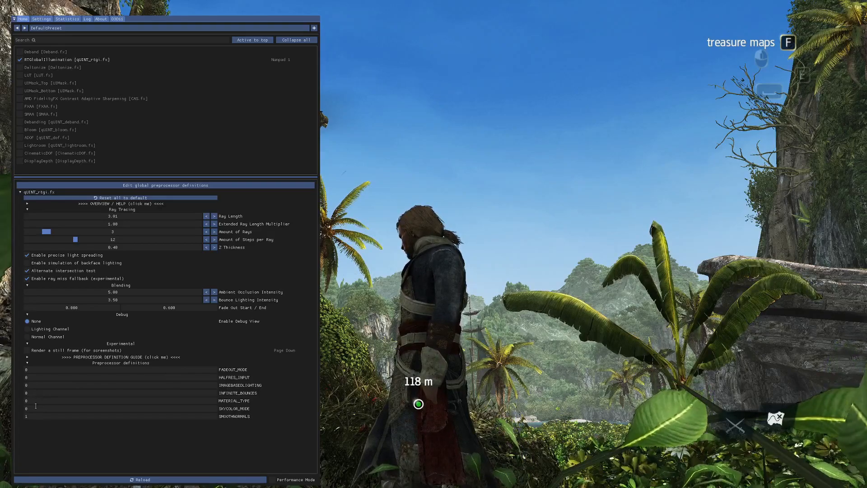
key("Return")
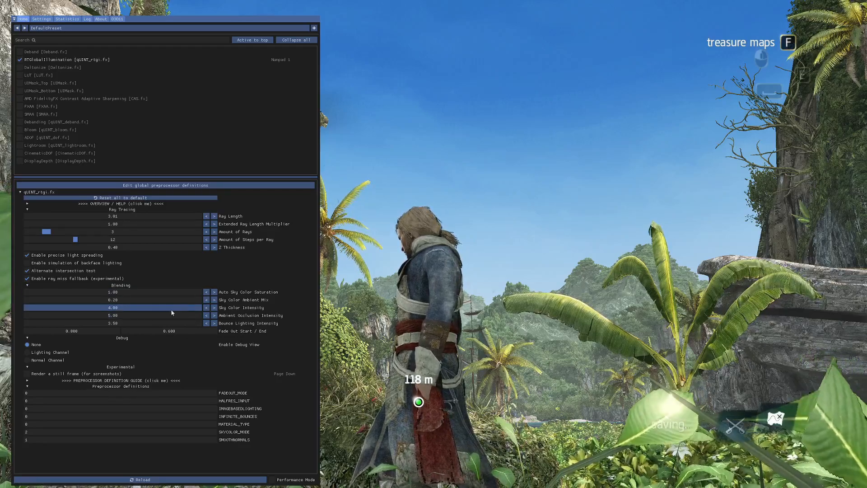
- Set Auto Sky Color Saturation to 3.02, with Sky Color Intensity at 0.70 and Sky Color Ambient Mix at 0.47
left_click_drag(167, 310, 62, 303)
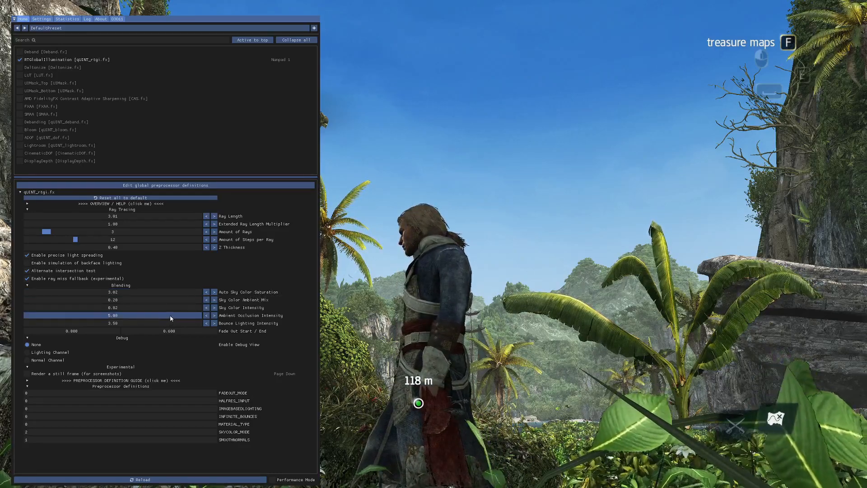
mouse_move(184, 309)
left_mouse_down()
mouse_move(156, 306)
mouse_move(200, 305)
left_mouse_up()
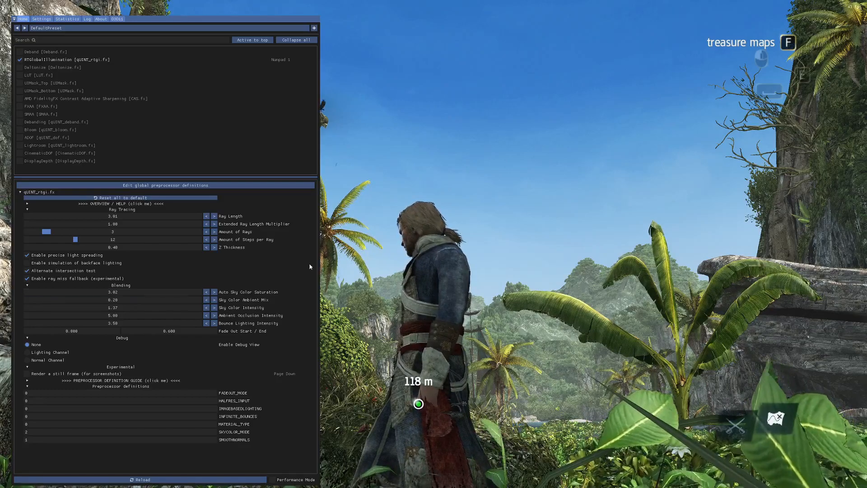
left_click_drag(157, 309, 114, 307)
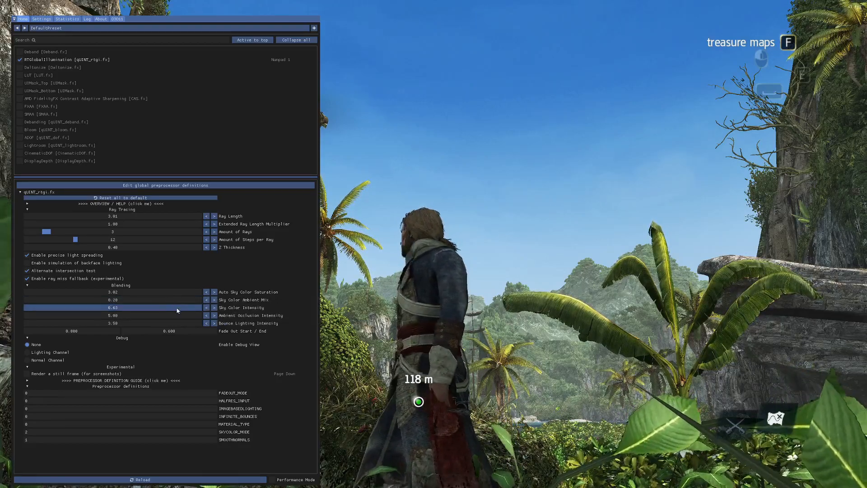
left_click_drag(173, 310, 176, 309)
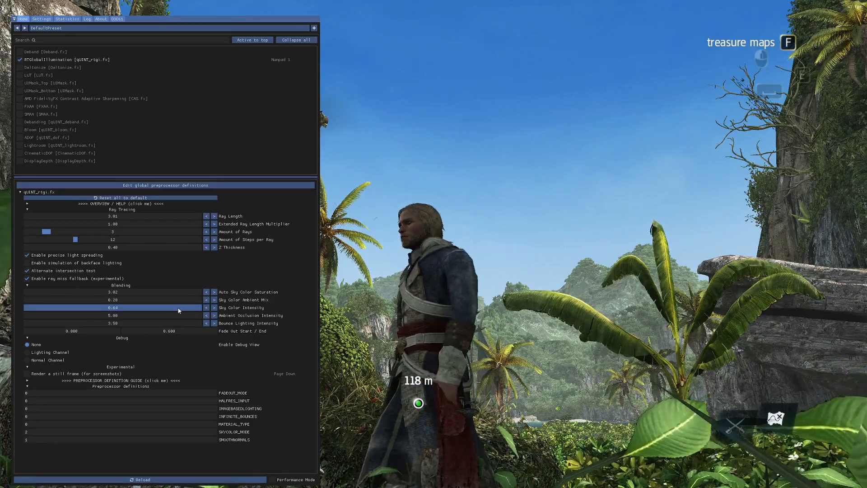
mouse_move(180, 309)
left_mouse_down()
mouse_move(161, 300)
mouse_move(173, 301)
left_mouse_up()
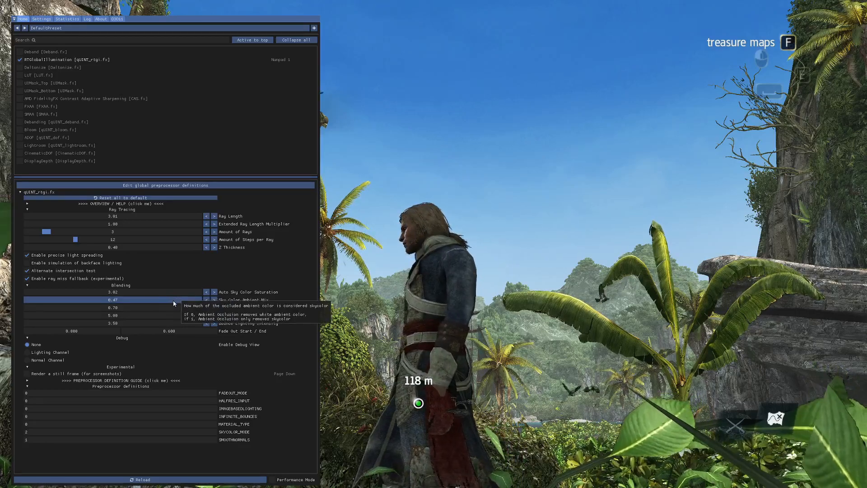
- Show the Lighting Channel debug view and set Sky Color Ambient Mix to 0.20 and Sky Color Intensity to 0.47
left_click(57, 354)
left_click_drag(184, 302, 160, 298)
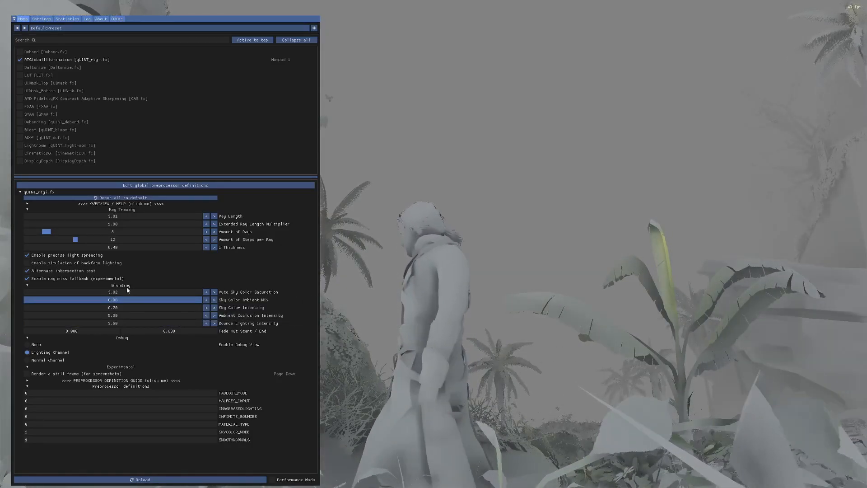
left_click_drag(138, 294, 120, 296)
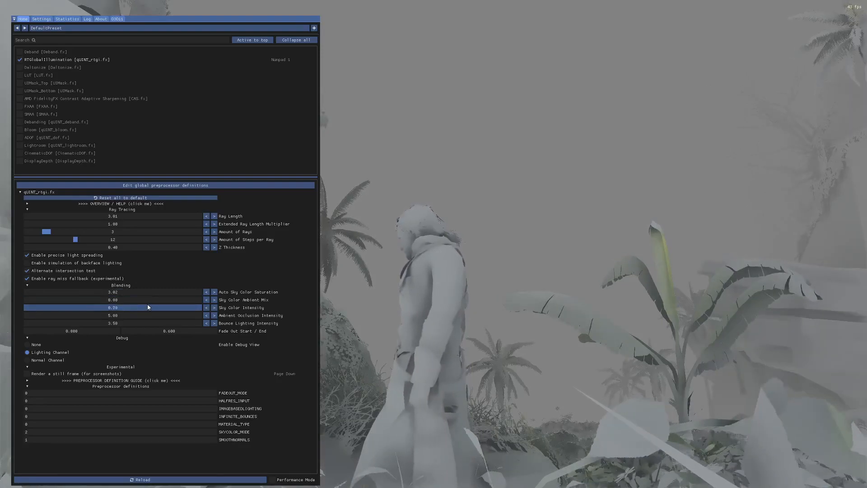
left_click_drag(178, 307, 161, 303)
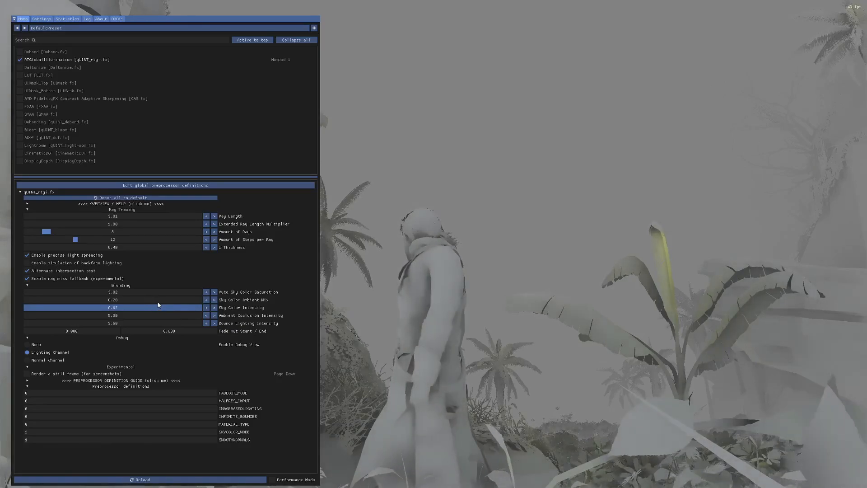
- Turn off the Lighting Channel debug view and close the shader settings overlay
left_click(36, 345)
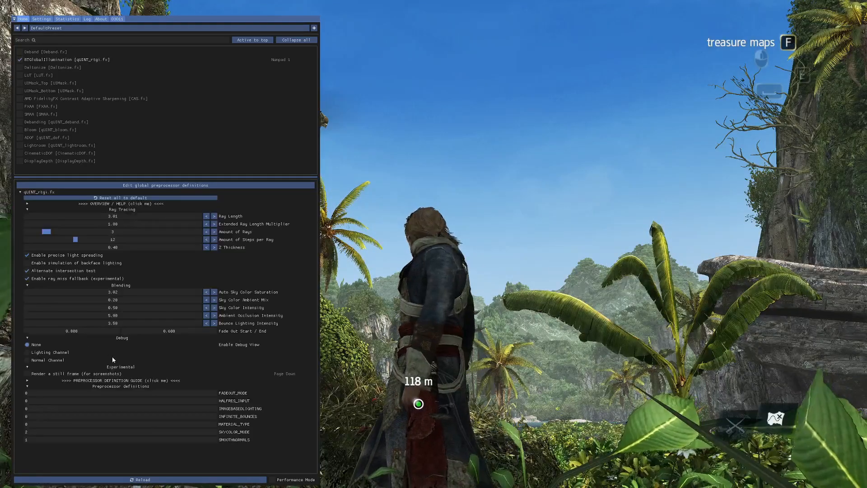
key("Home")
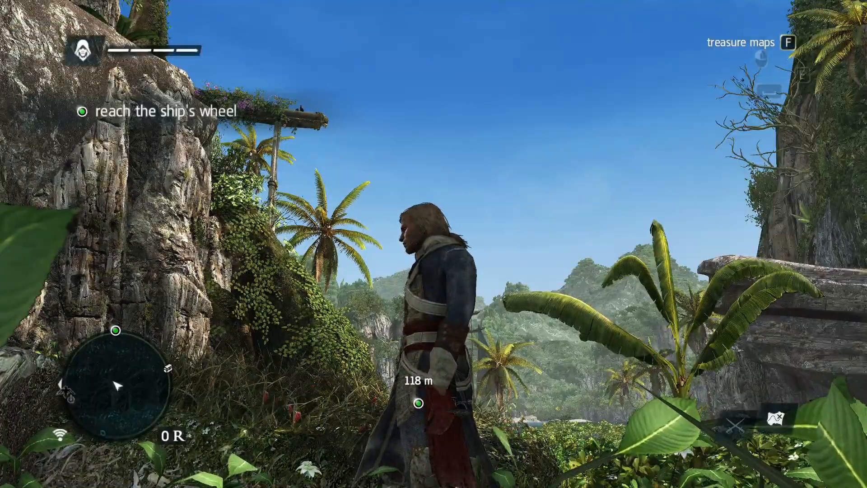
- Run the character through the undergrowth into the dark cave and wade into its pool, examining the ray-traced lighting
key("w")
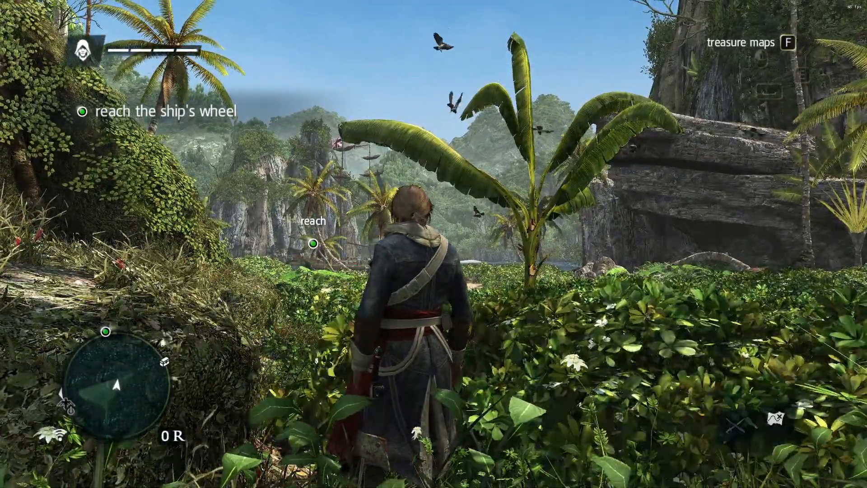
key("d")
key("d")
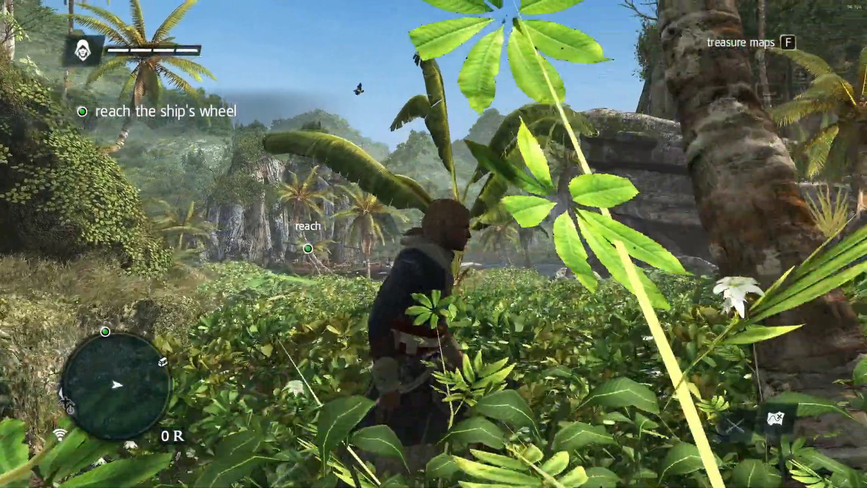
key("w")
key("shift")
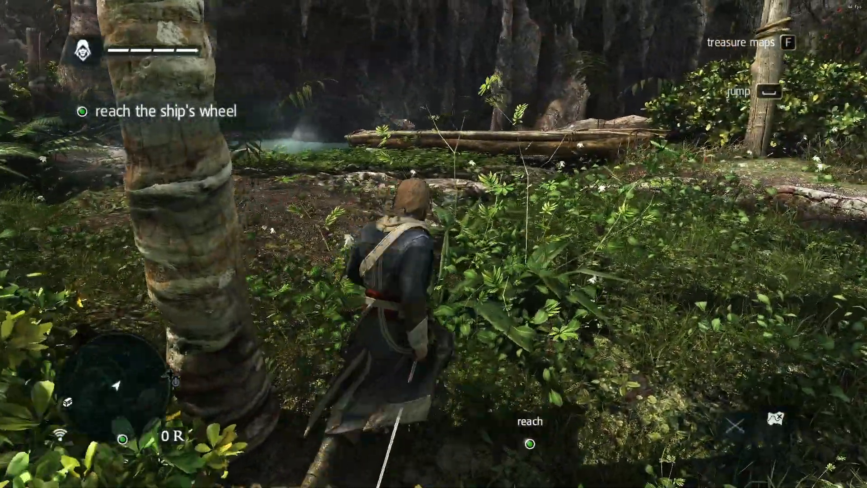
key("w")
key("shift")
key("w")
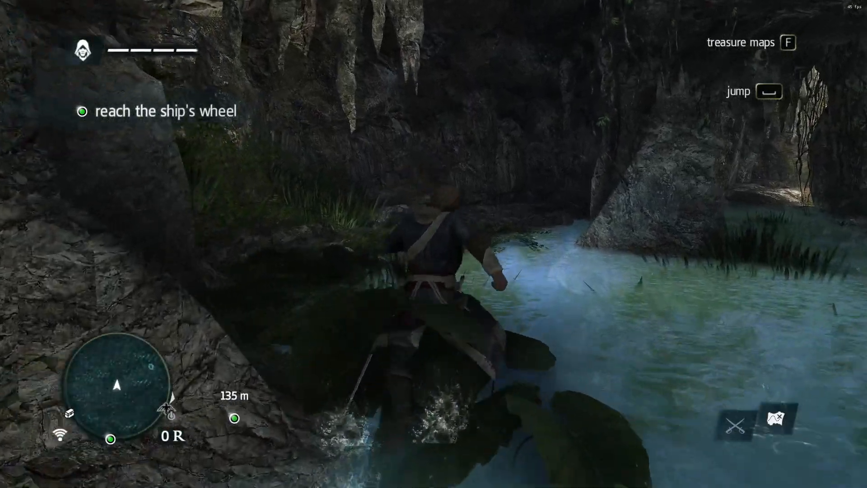
key("w")
key("d")
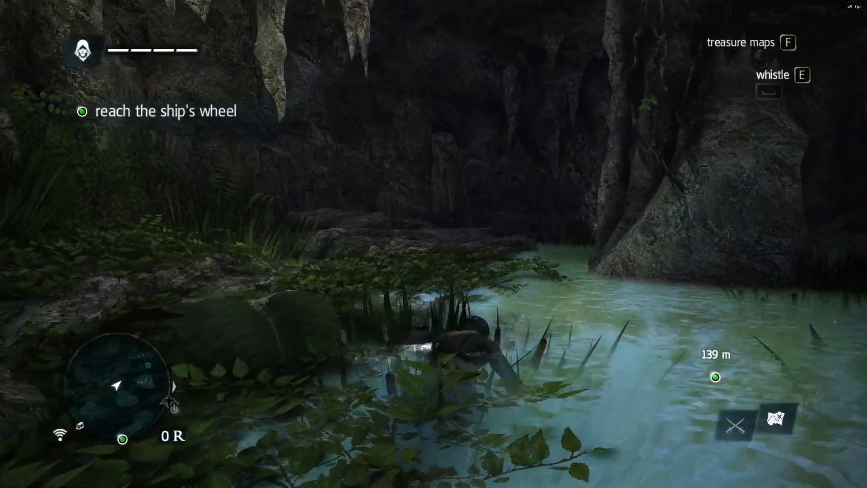
key("shift")
key("w")
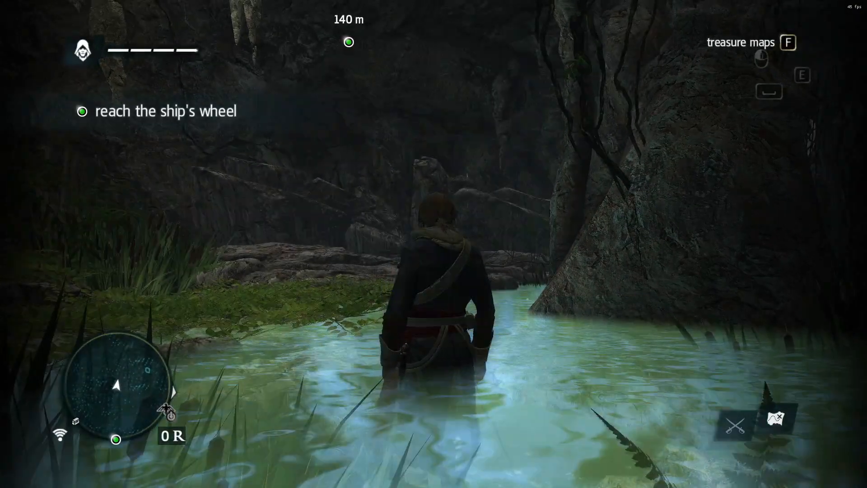
- Compare the cave pool with the RTGlobalIllumination effect off and on, moving the settings overlay aside to view the whole scene
key("Home")
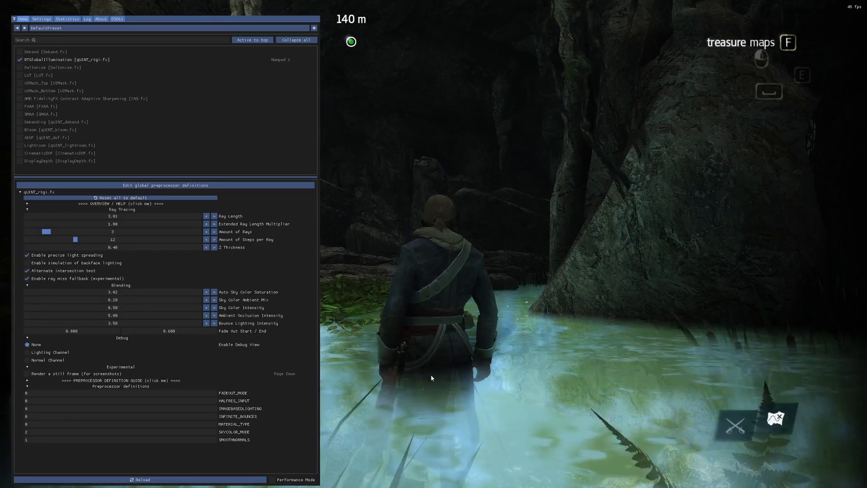
key("KP_1")
key("KP_1")
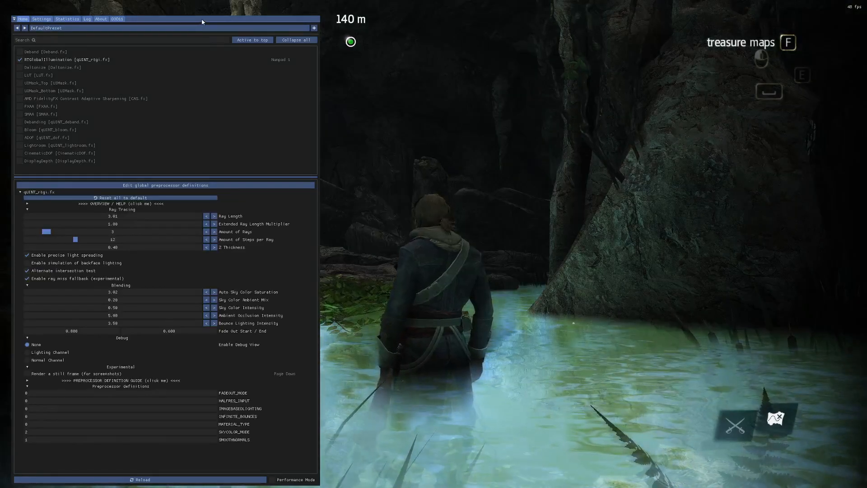
left_click_drag(202, 18, 717, 22)
key("KP_1")
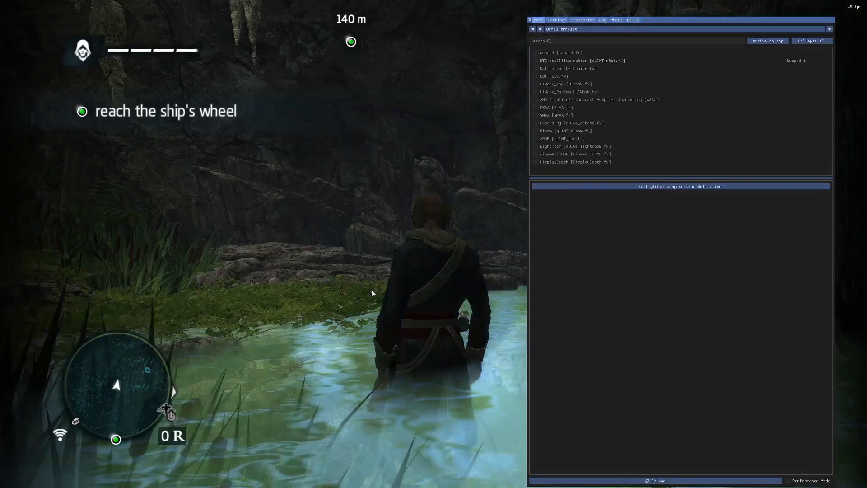
key("KP_1")
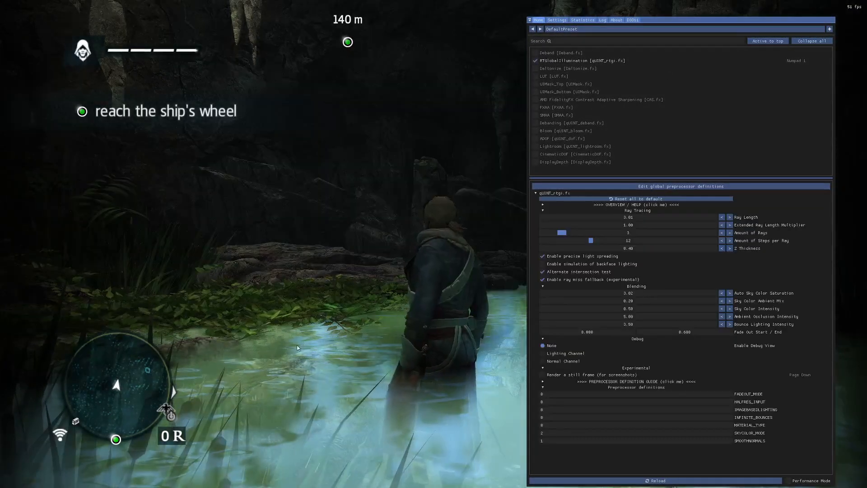
left_click_drag(749, 21, 265, 20)
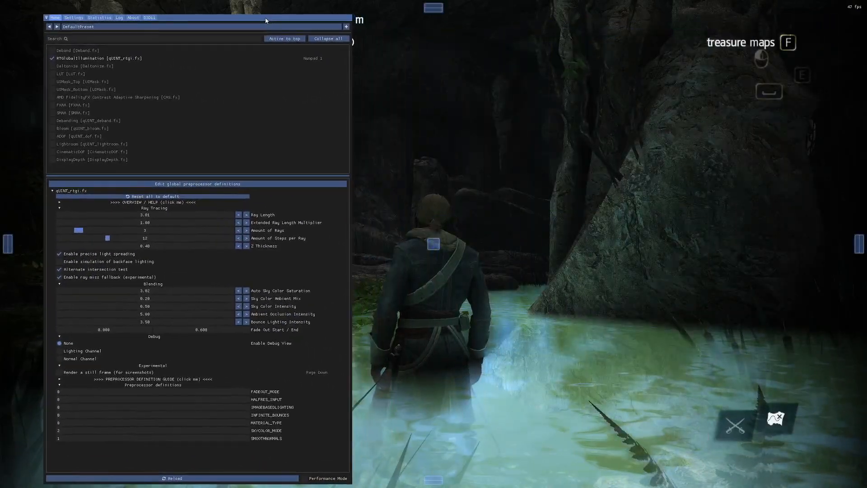
key("Home")
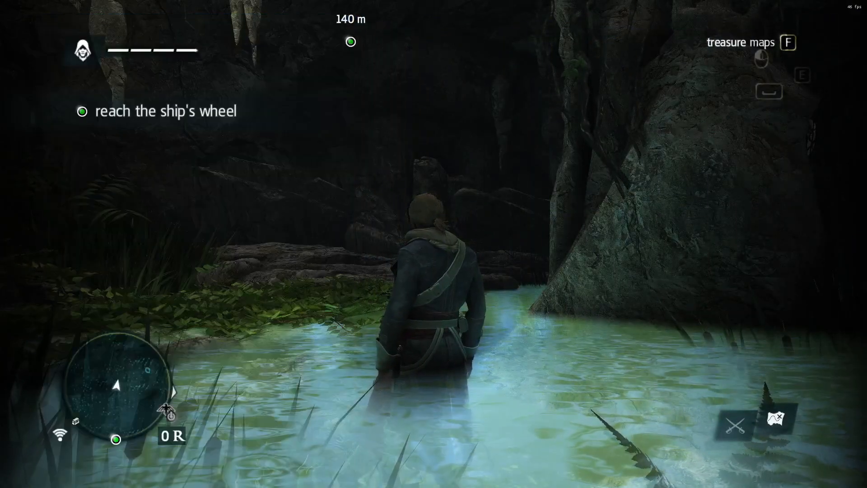
- Turn back toward the sunlit cave exit and set Sky Color Intensity to 0.50
key("s")
key("w")
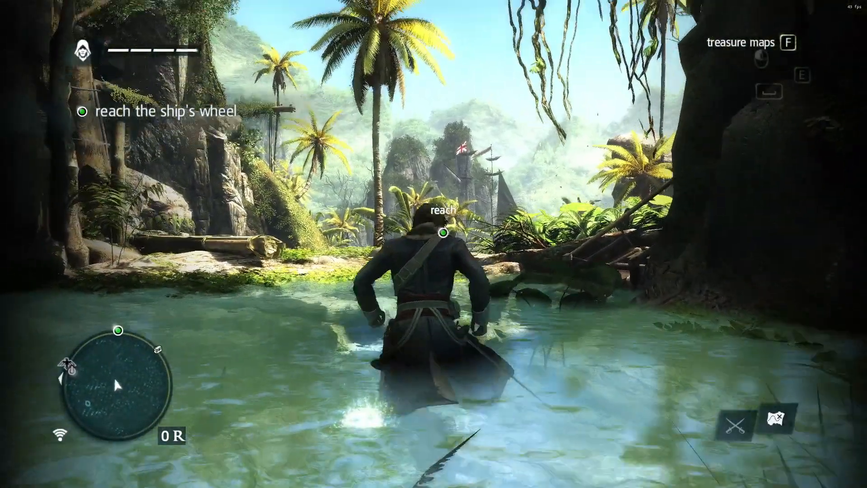
key("Home")
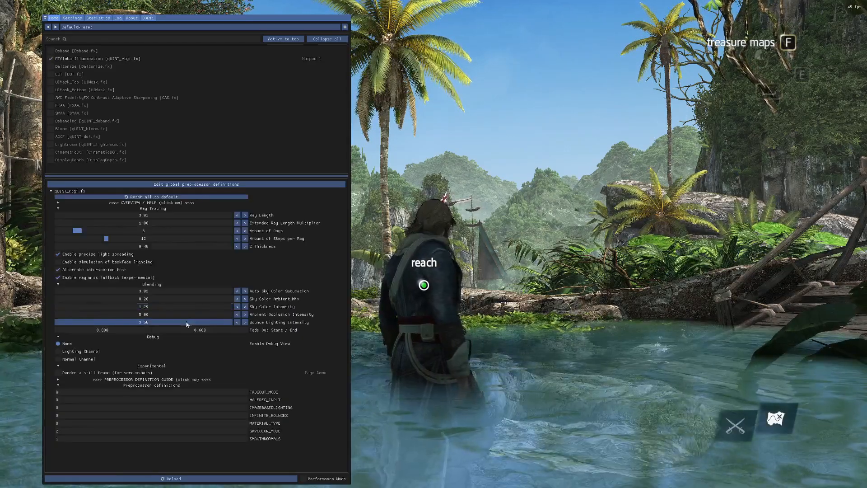
left_click_drag(219, 306, 176, 305)
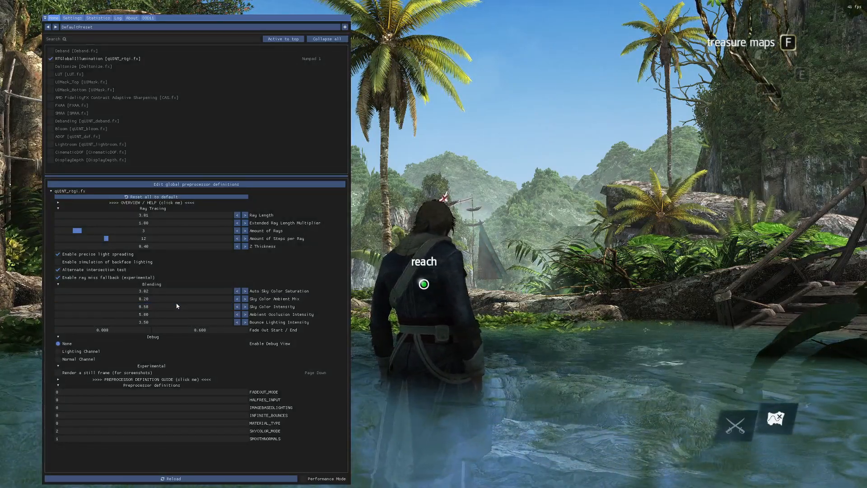
key("Home")
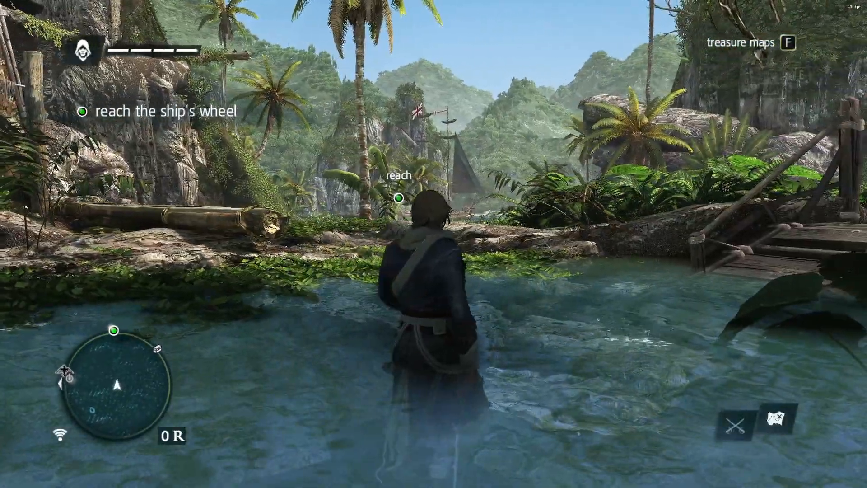
- Walk out of the water onto the fallen log and set the MATERIAL_TYPE preprocessor definition to 1
key("w")
key("Home")
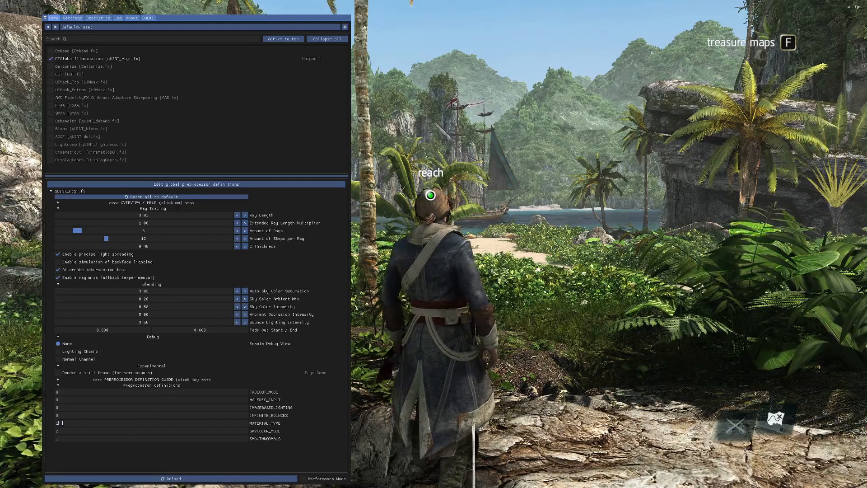
key("Return")
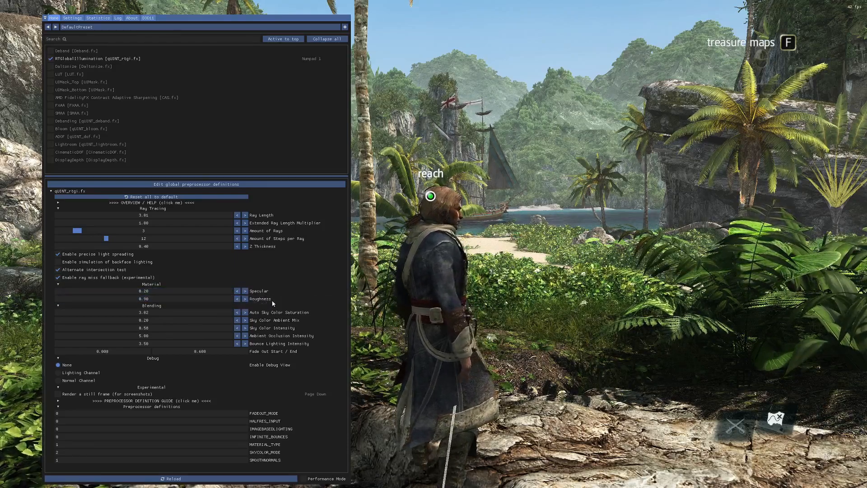
- Show the Lighting Channel debug view with the material's Roughness at 1.00 and Specular at 0.51
mouse_move(208, 298)
left_mouse_down()
mouse_move(236, 297)
mouse_move(199, 291)
left_mouse_up()
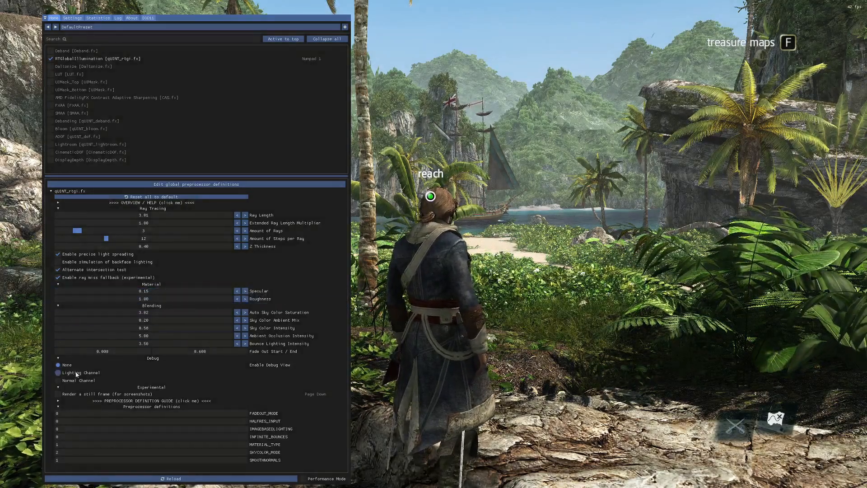
left_click(77, 374)
mouse_move(190, 294)
left_mouse_down()
mouse_move(171, 291)
mouse_move(182, 294)
left_mouse_up()
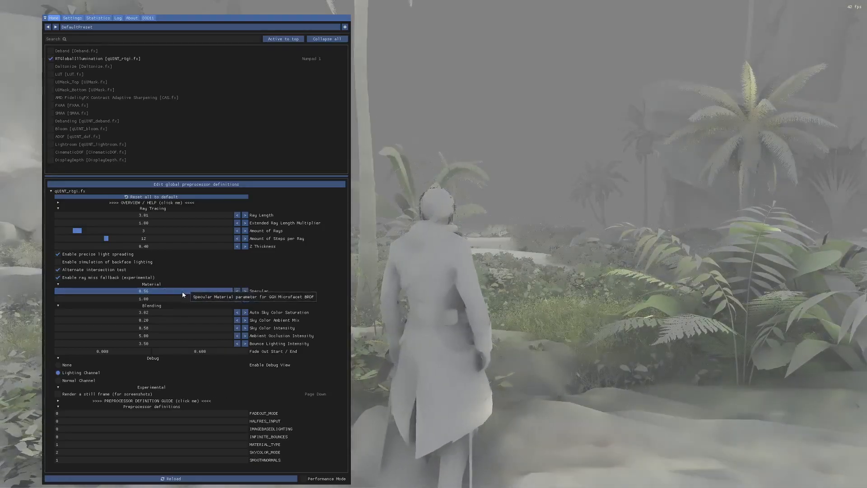
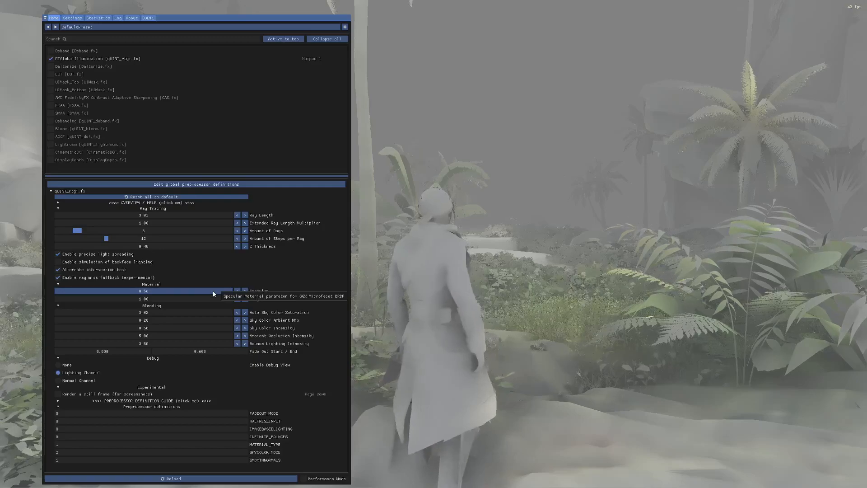
- Set Specular to 1.00 and Roughness to 0.05, then return the debug view to None and close the overlay
left_click_drag(214, 294, 237, 296)
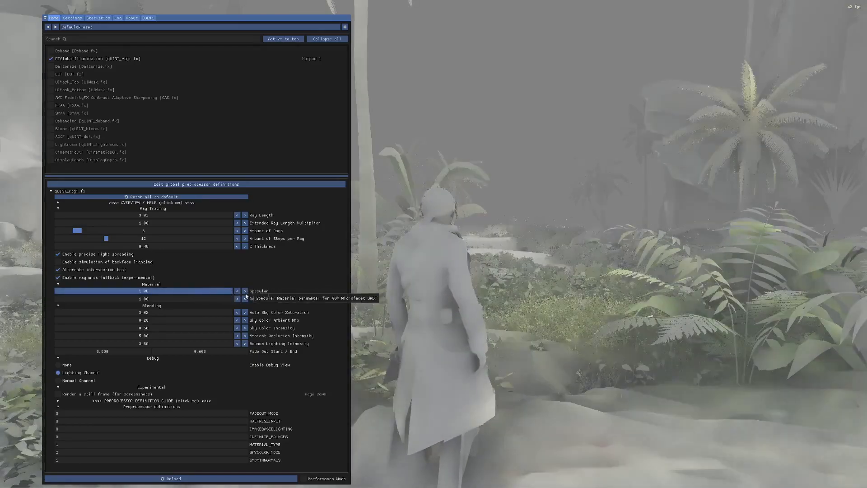
left_click_drag(342, 297, 282, 295)
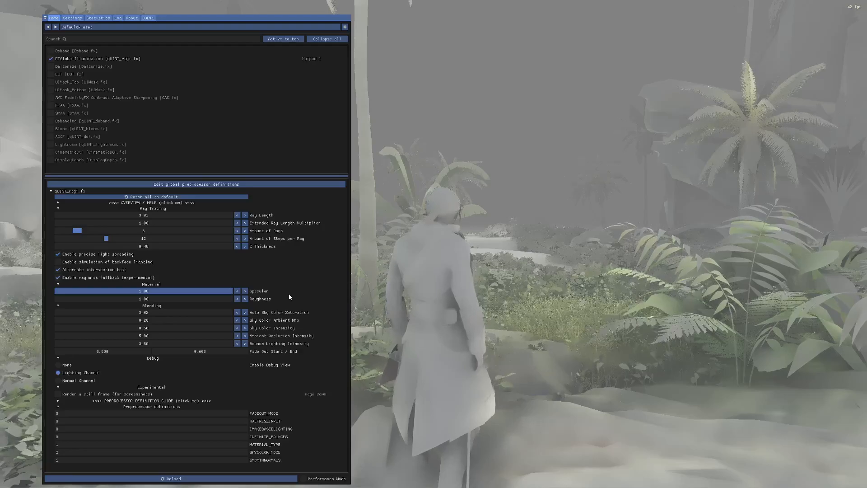
left_click_drag(290, 297, 193, 286)
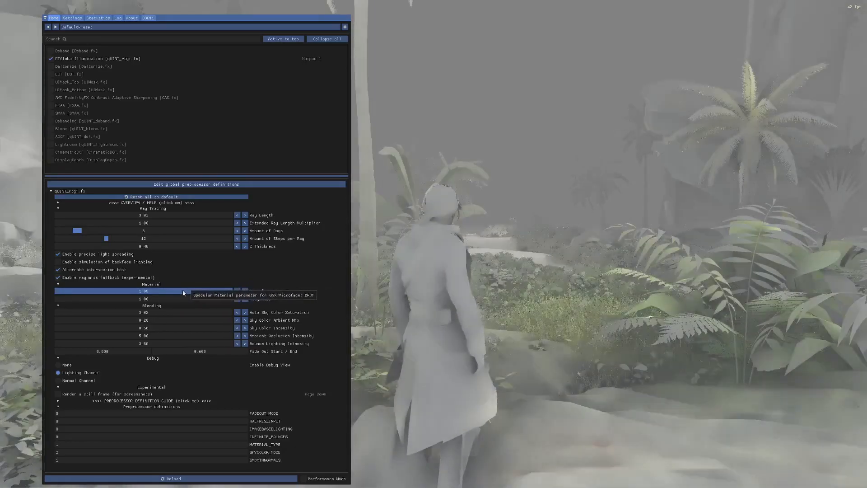
left_click_drag(153, 292, 200, 294)
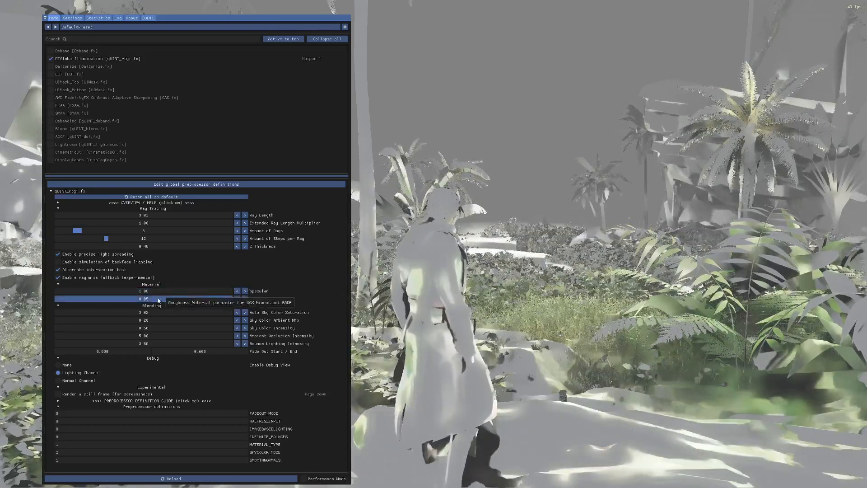
left_click(59, 365)
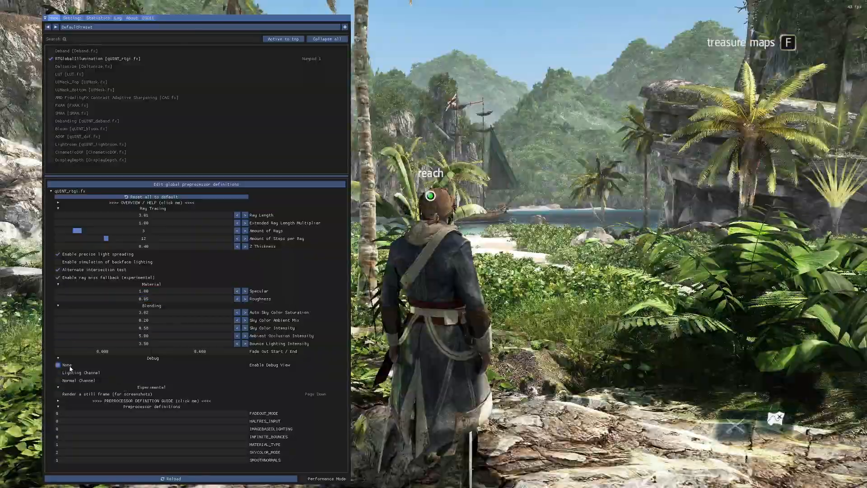
key("Home")
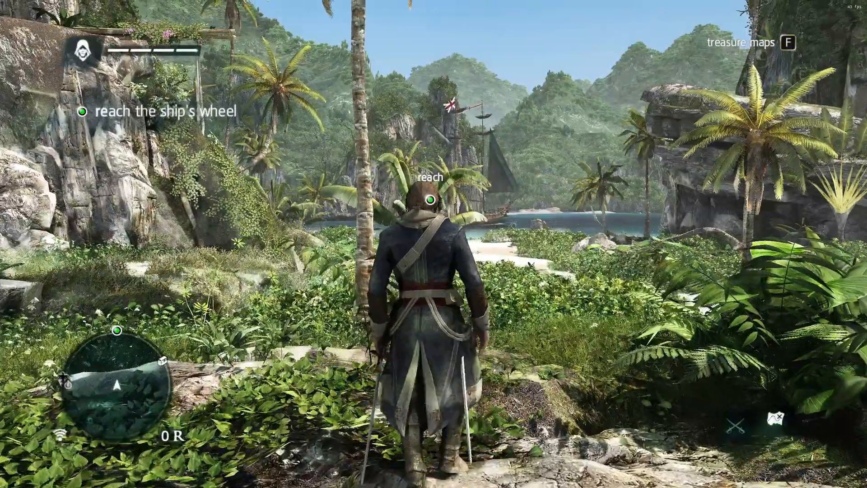
- Walk the character through the foliage onto the sandy path, examining the specular reflections, and reopen the settings overlay
key("w")
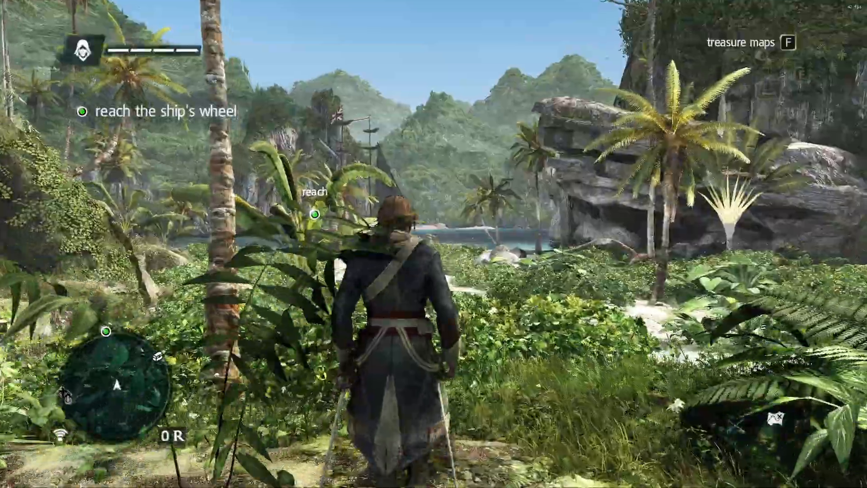
key("w")
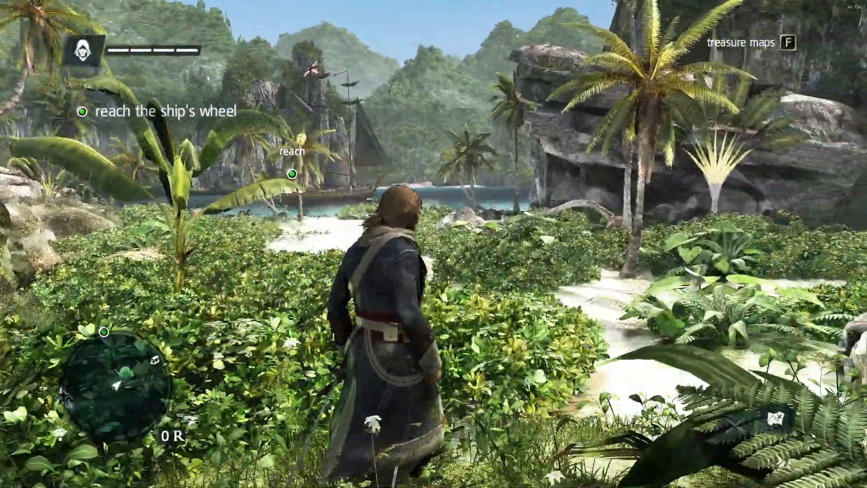
key("w")
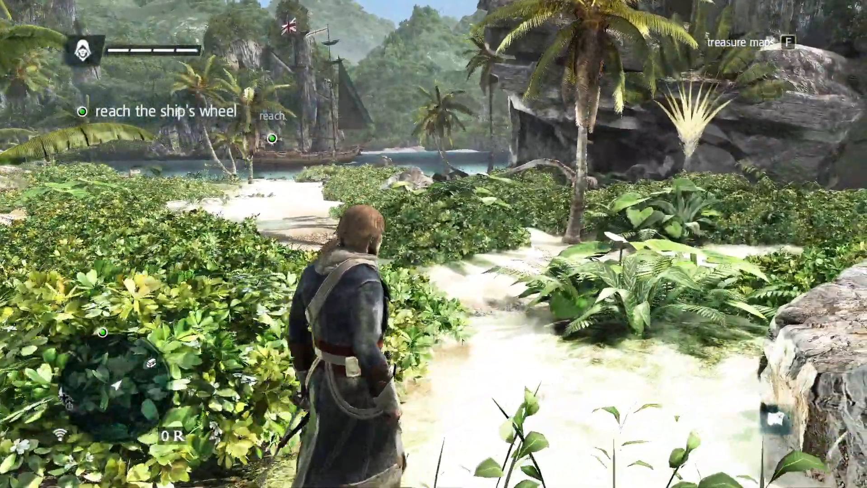
key("w")
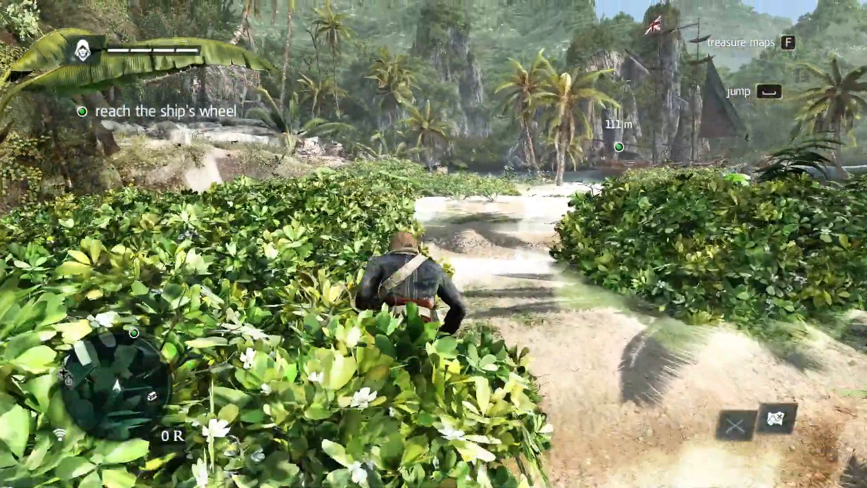
key("w")
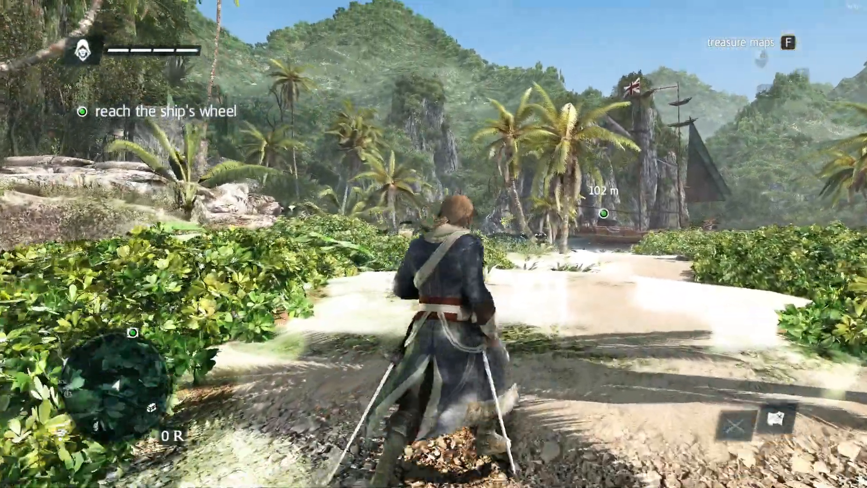
key("Home")
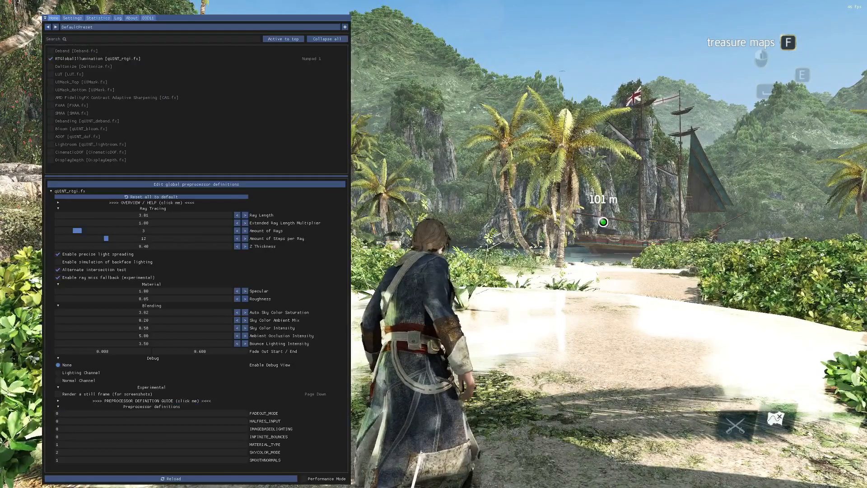
- Show the Lighting Channel debug view, try other Roughness values and return Roughness to 0.05, then close the overlay
left_click(58, 372)
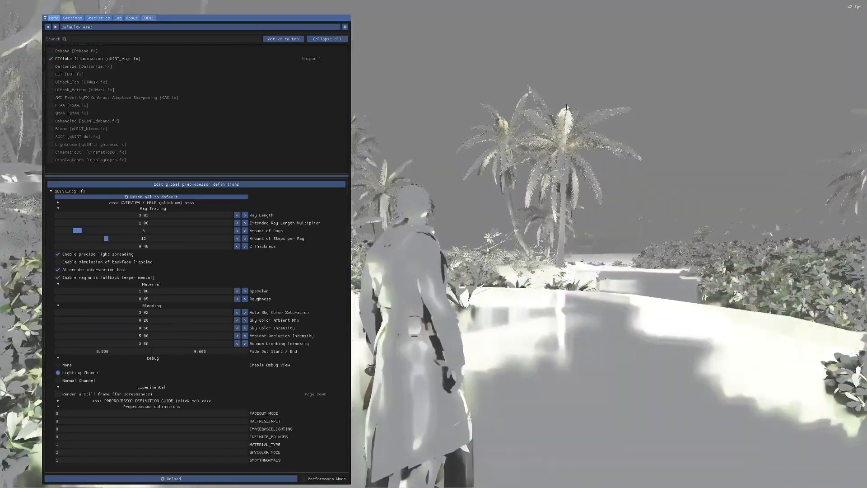
double_click(170, 298)
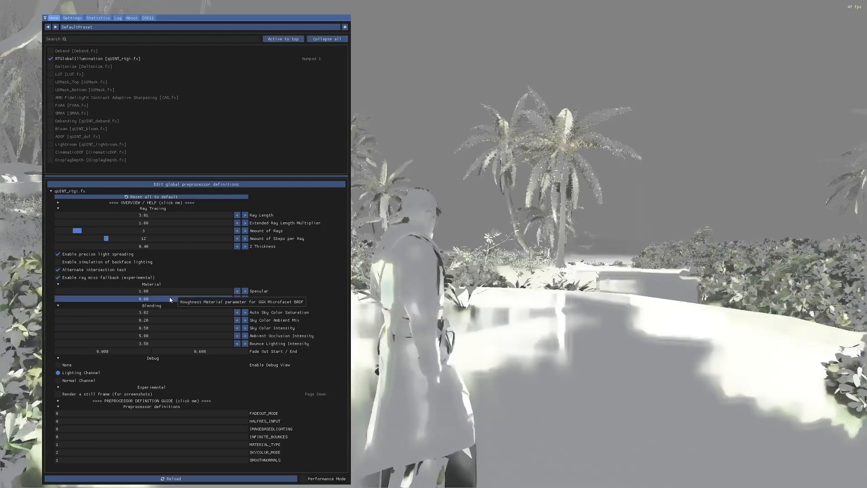
left_click_drag(213, 297, 176, 303)
key("Home")
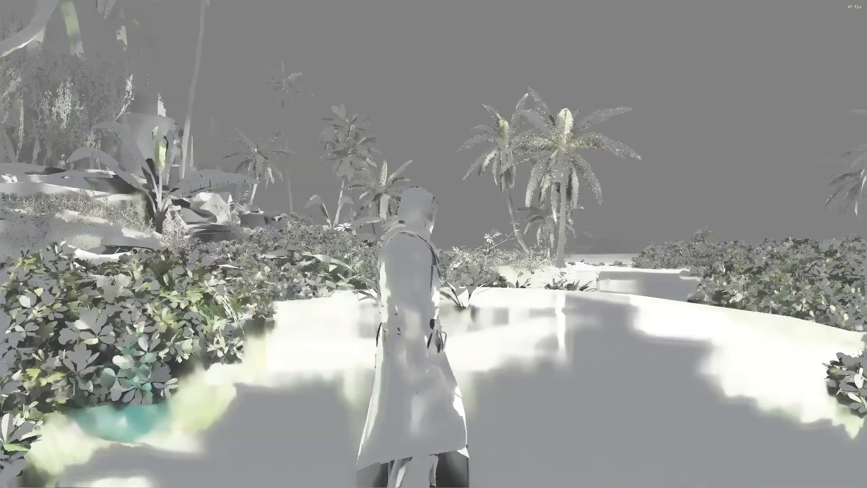
- Walk the character along the sandy path to the turtle, examining the reflections in the Lighting Channel view, and reopen the settings overlay
key("w")
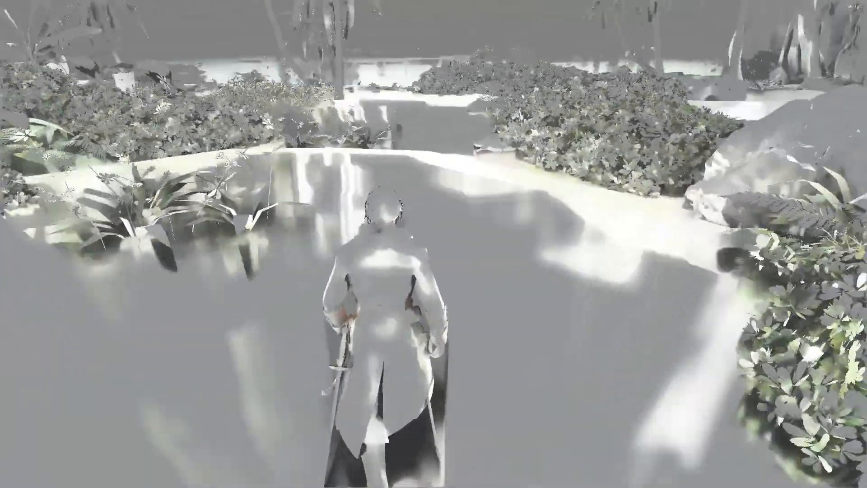
key("w")
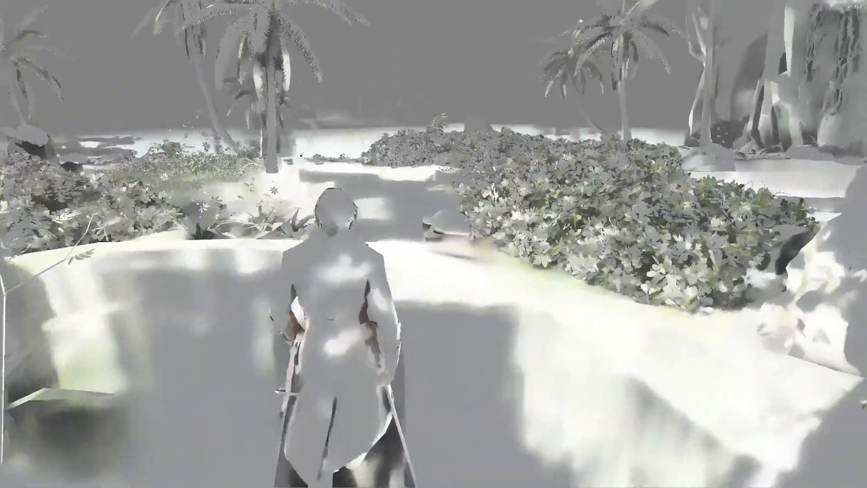
key("w")
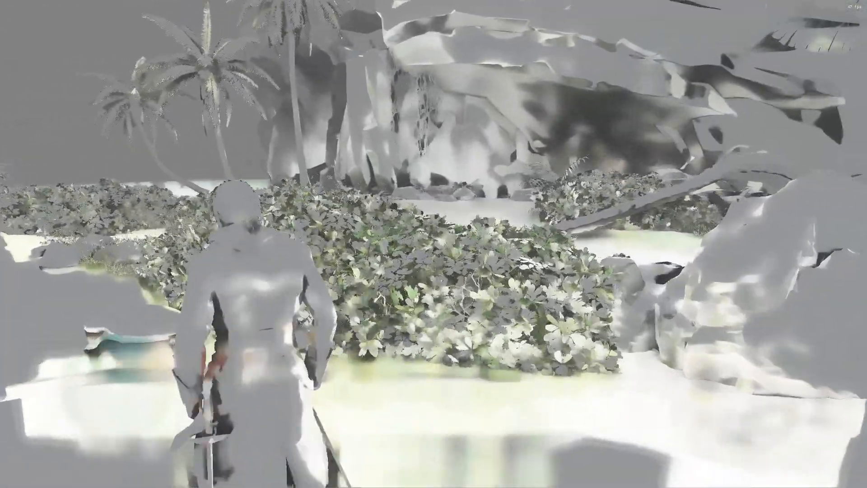
key("w")
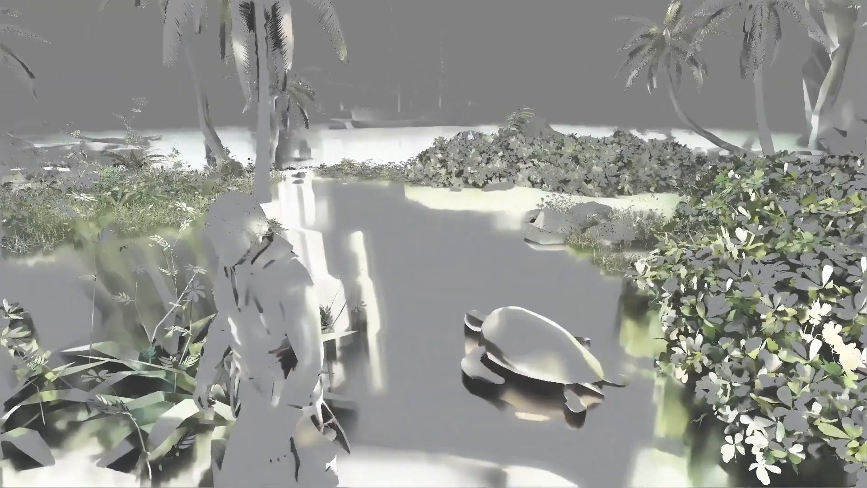
key("Home")
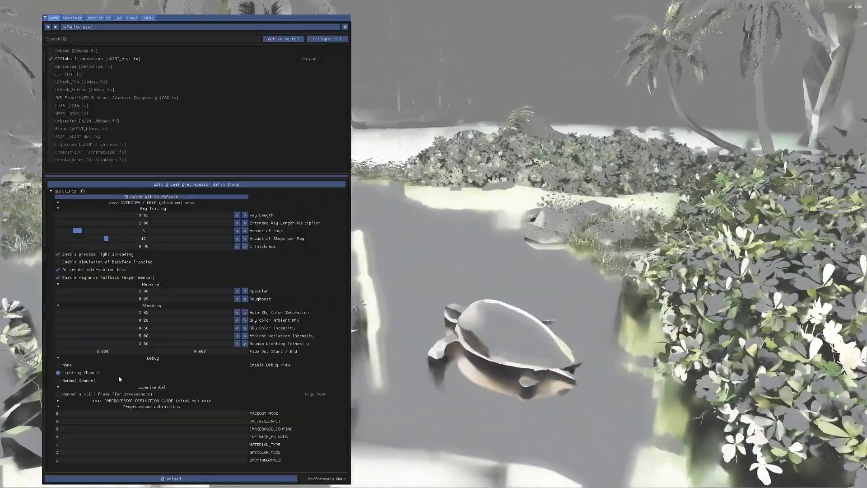
- Compare the turtle and path with the debug view set to None and Lighting Channel, walking further before reopening the overlay
left_click(63, 365)
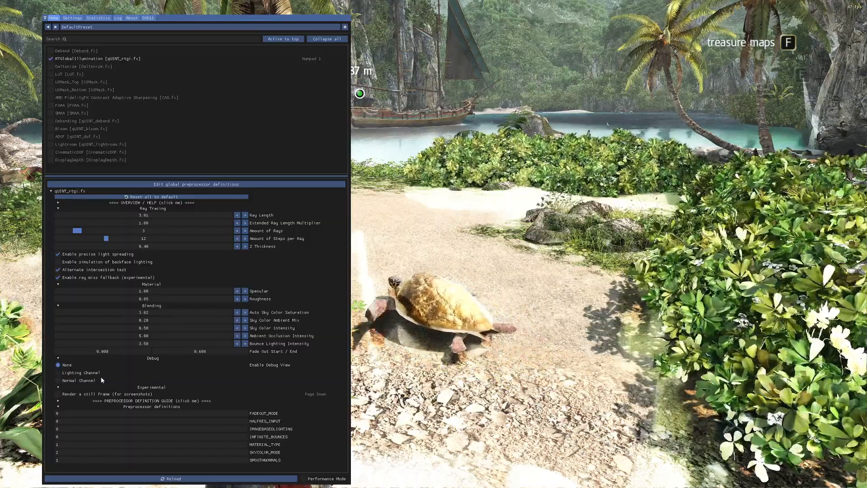
left_click(101, 374)
key("Home")
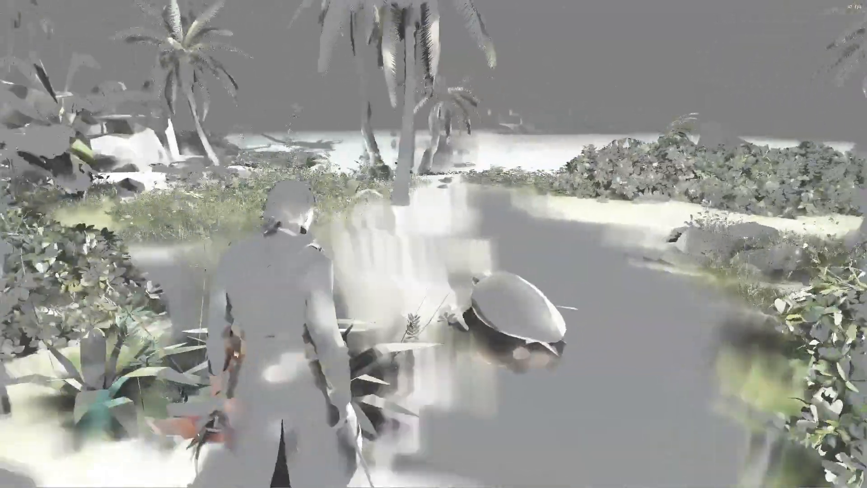
key("w")
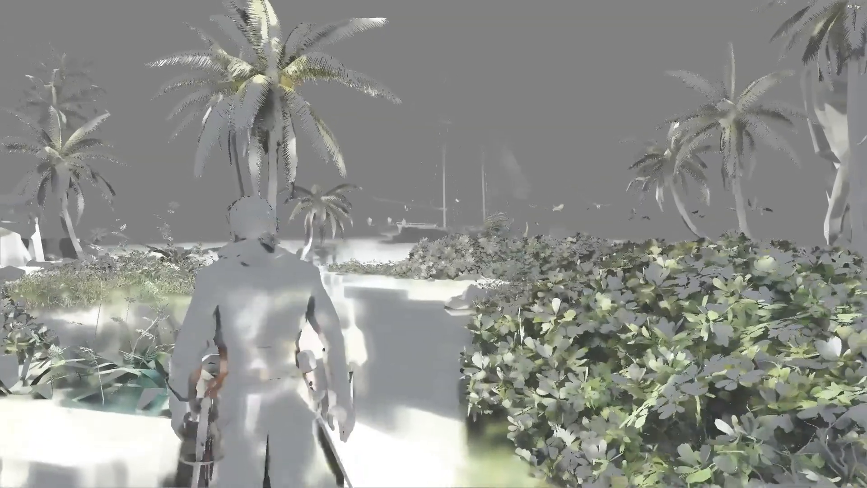
key("Home")
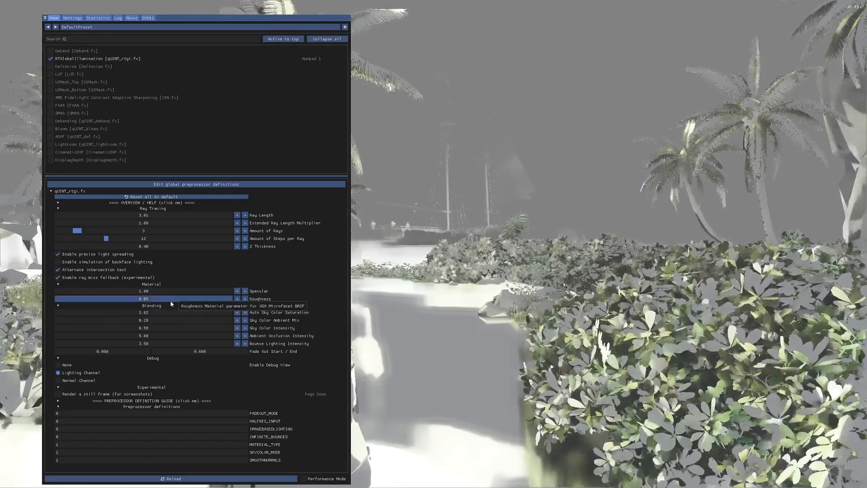
- Set the material's Roughness to 1.00 and the debug view to None, then check the character and surroundings without the overlay
left_click_drag(176, 302, 326, 313)
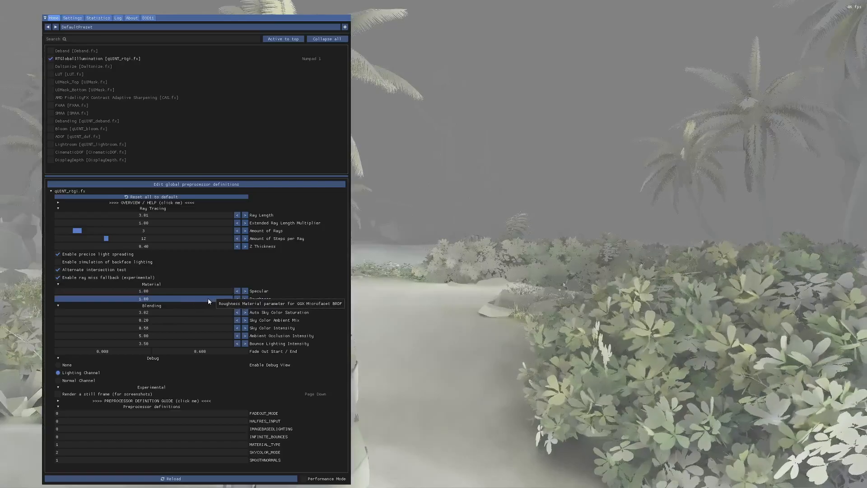
left_click(70, 366)
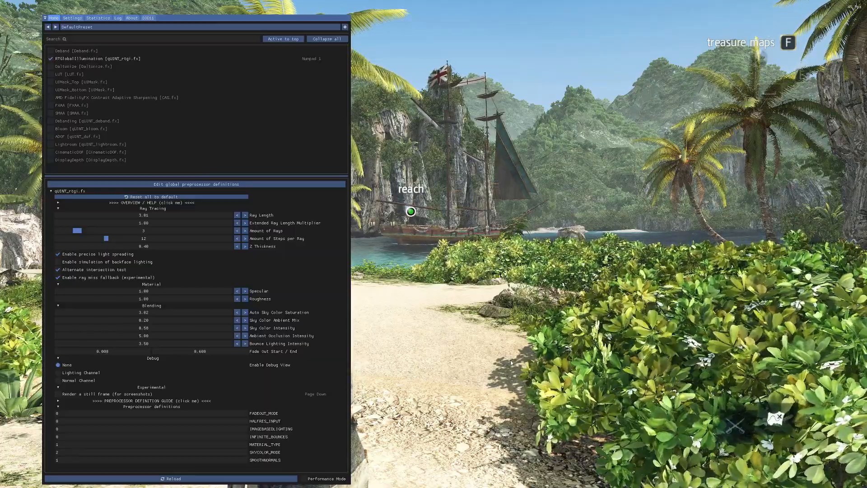
key("Home")
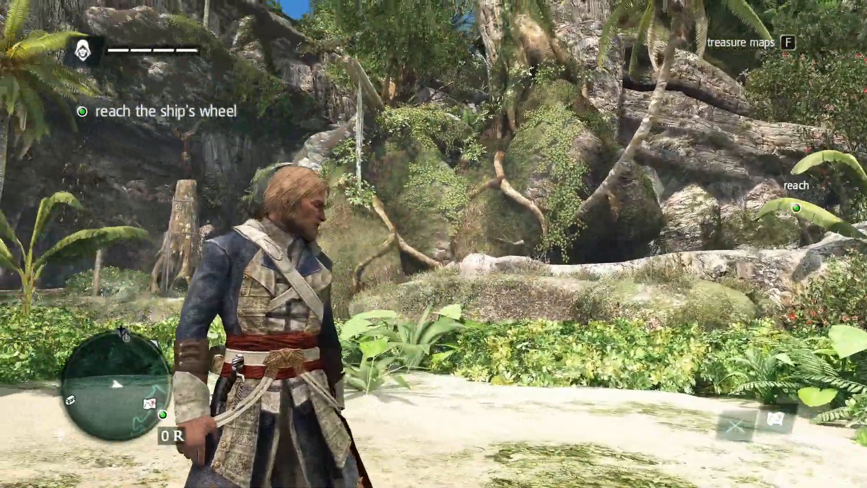
key("Home")
key("Home")
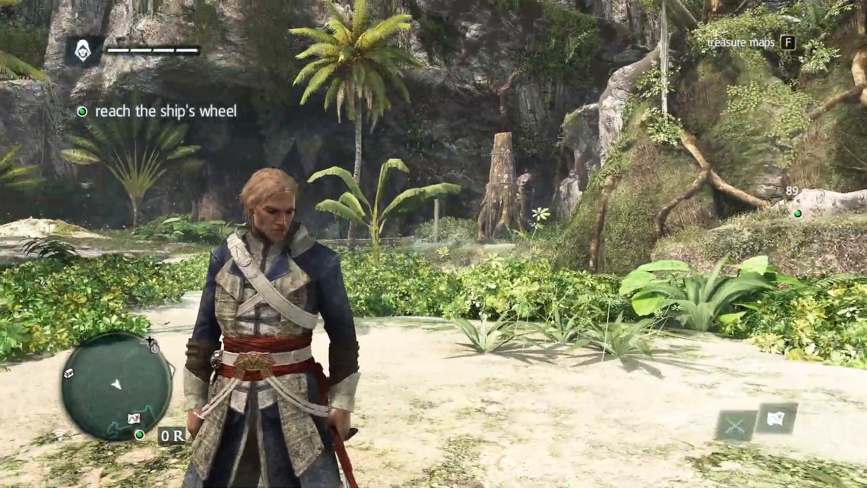
key("Home")
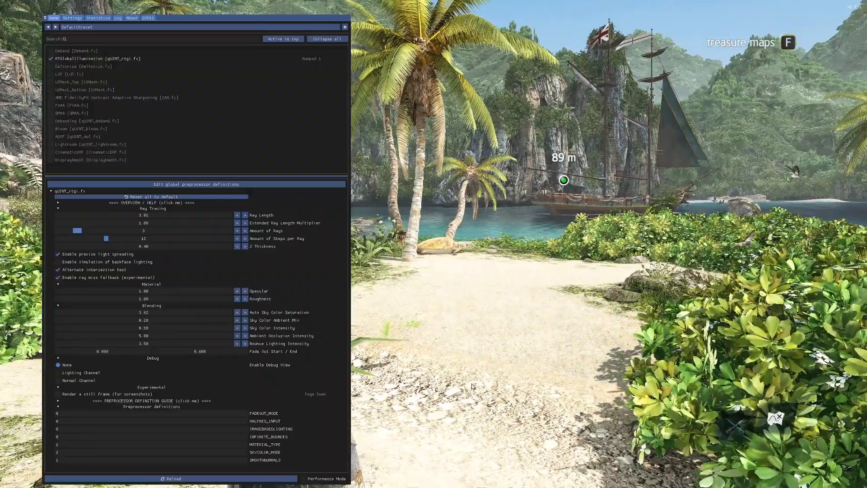
- Show the Lighting Channel debug view and set the material's Specular to 0.85 and Roughness to 0.85
left_click(74, 374)
left_click_drag(224, 292, 143, 290)
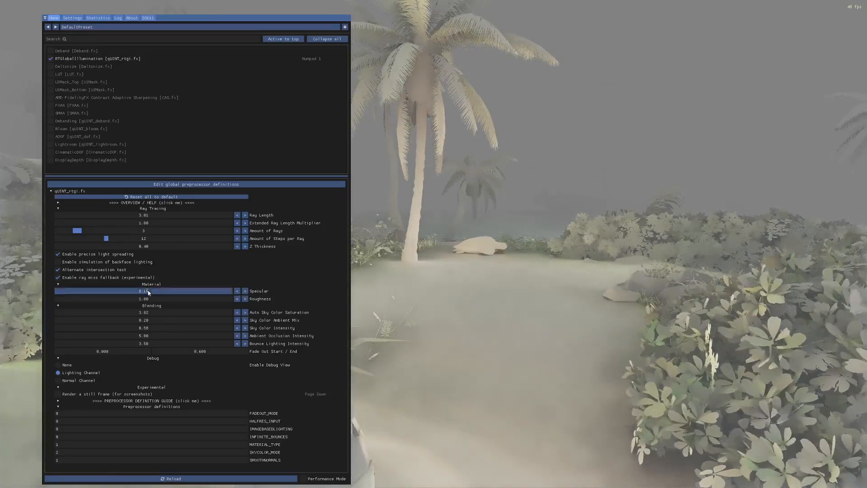
left_click_drag(204, 296, 235, 301)
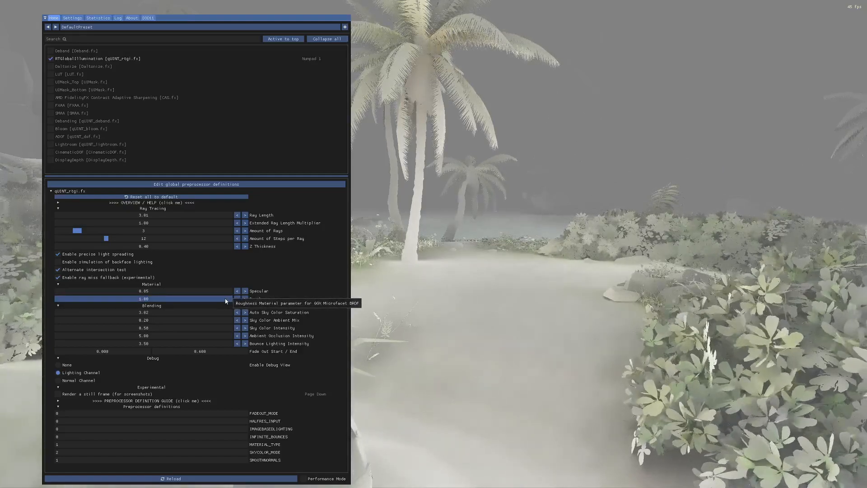
mouse_move(223, 300)
left_mouse_down()
mouse_move(215, 304)
mouse_move(222, 305)
left_mouse_up()
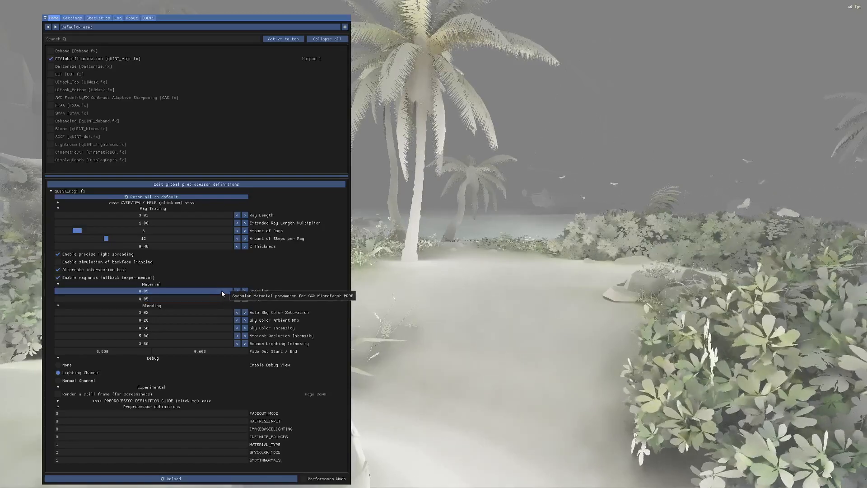
- Return the debug view to None, reduce Specular to 0.25, and walk the character to the rock beside the path
left_click(66, 365)
left_click_drag(192, 292, 165, 290)
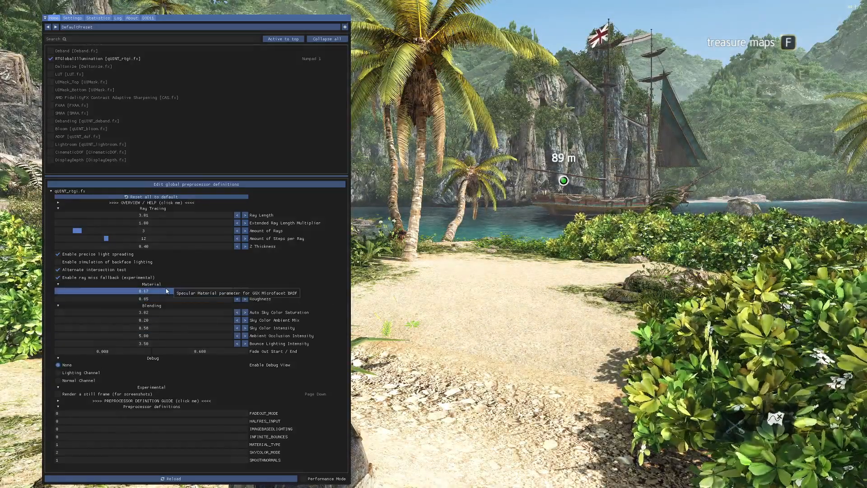
key("Home")
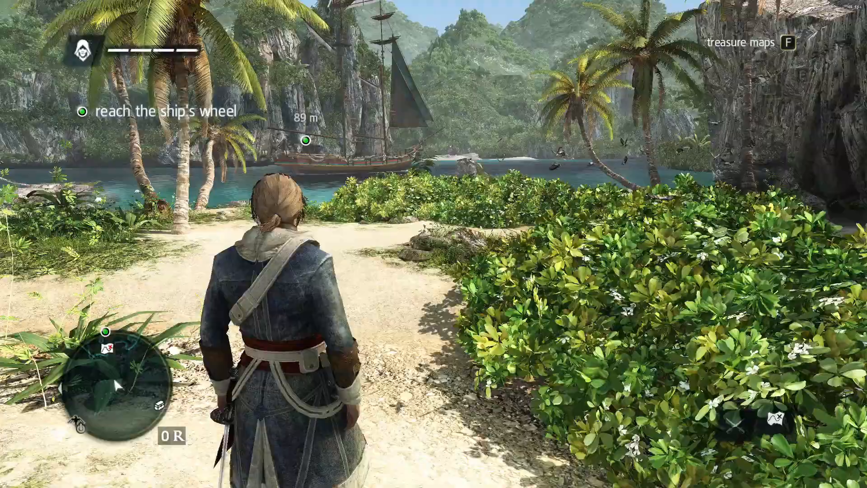
key("w")
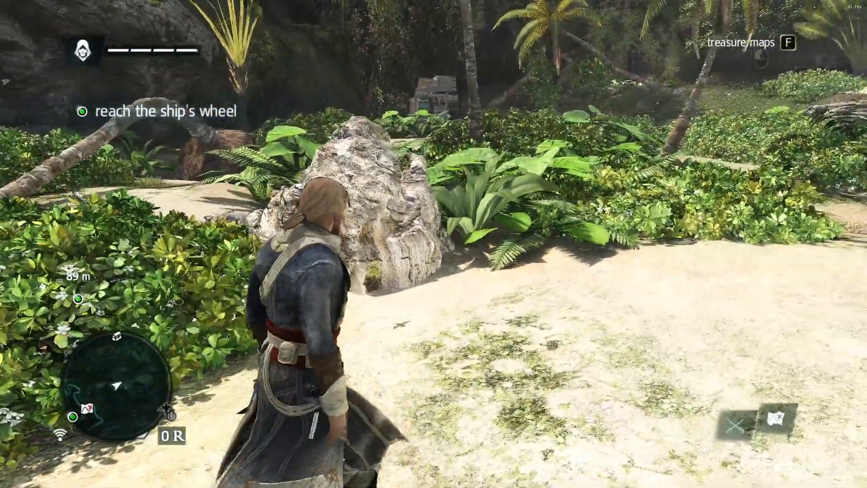
key("Home")
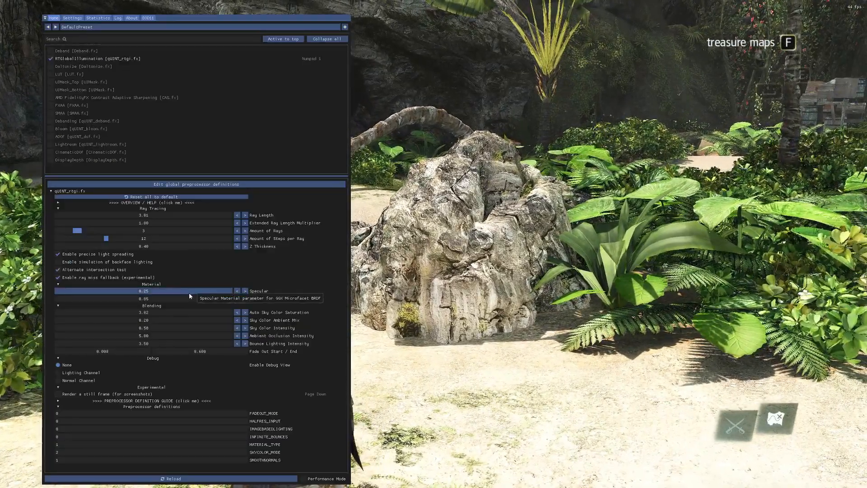
- Fine-tune the material's Specular to 0.14 while viewing the rock and close the overlay
left_click_drag(190, 292, 175, 292)
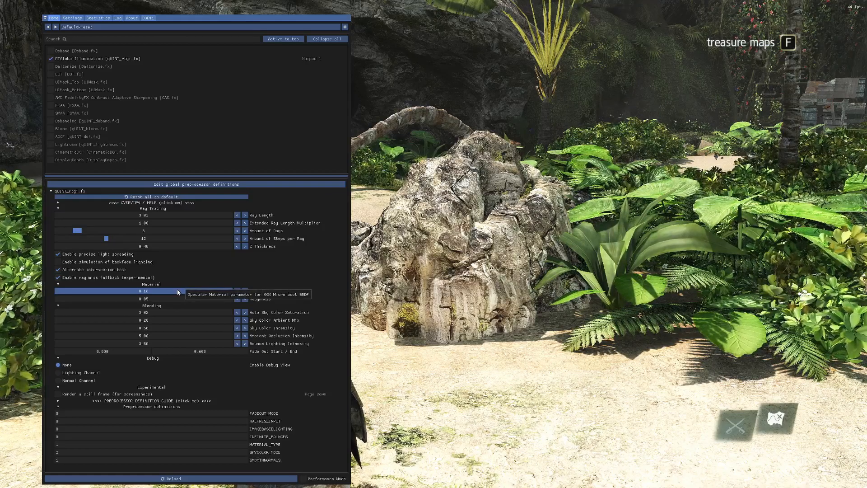
left_click_drag(177, 290, 175, 290)
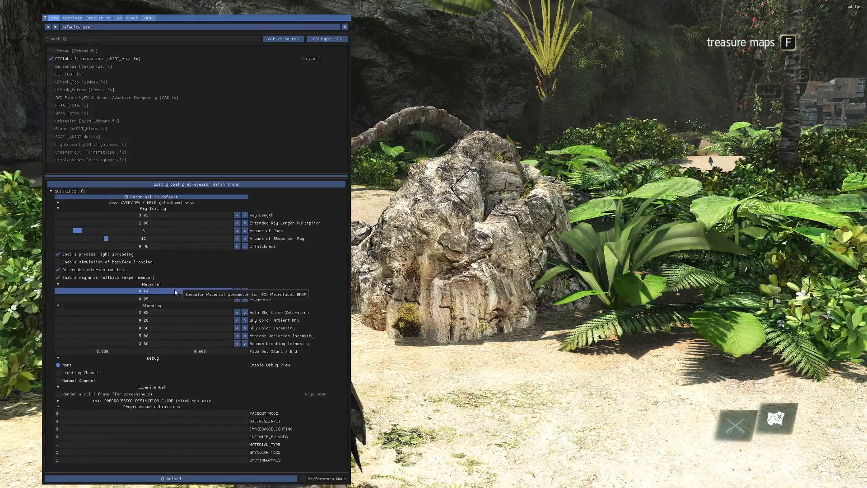
key("Home")
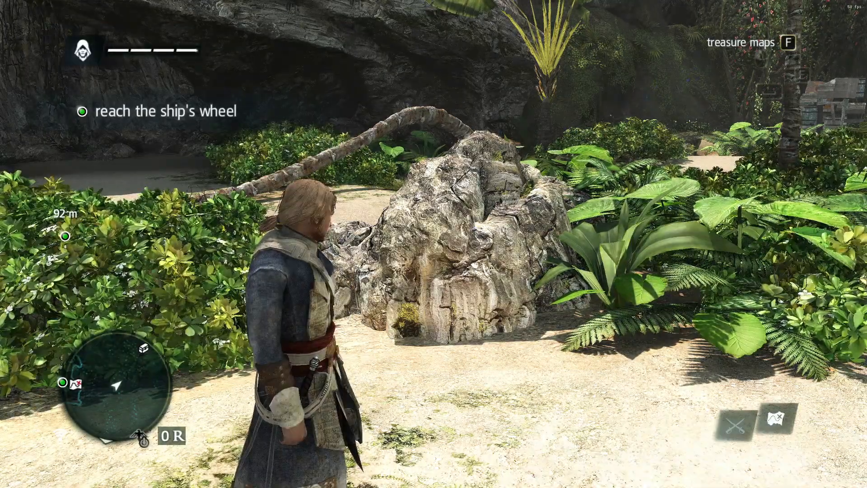
- Walk the character around the sandy paths past the turtle and foliage to examine the scene's lighting with the tuned material
key("d")
key("w")
key("w")
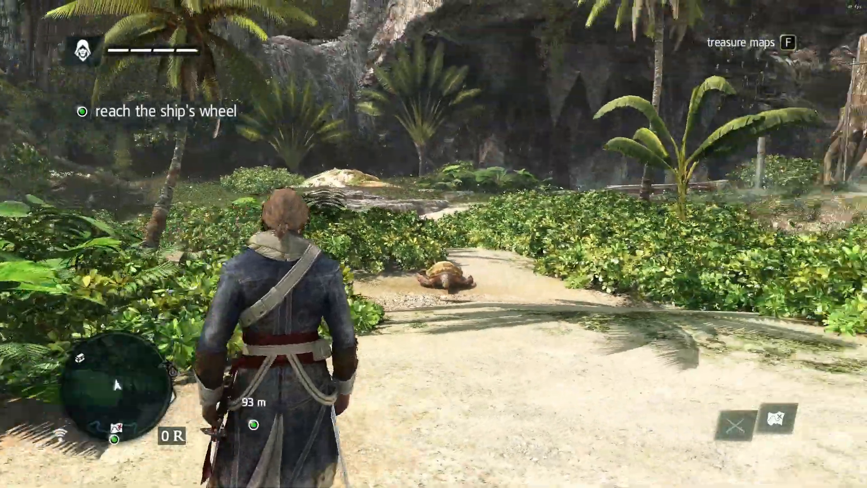
key("w")
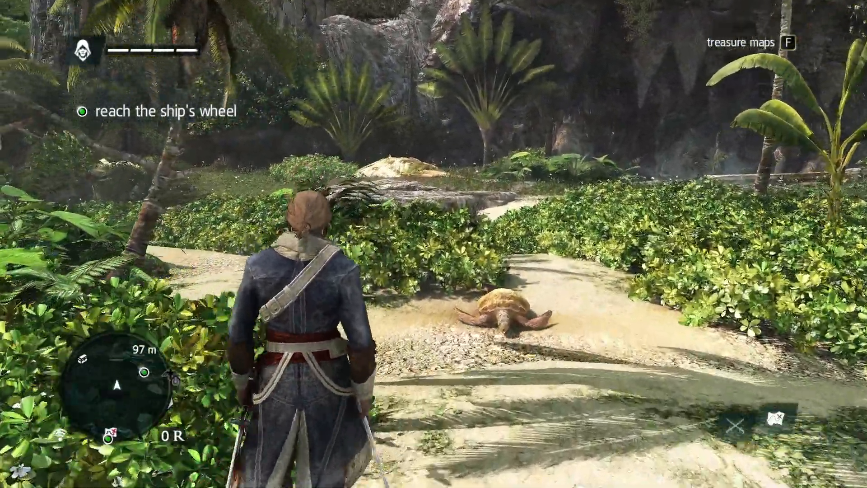
key("w")
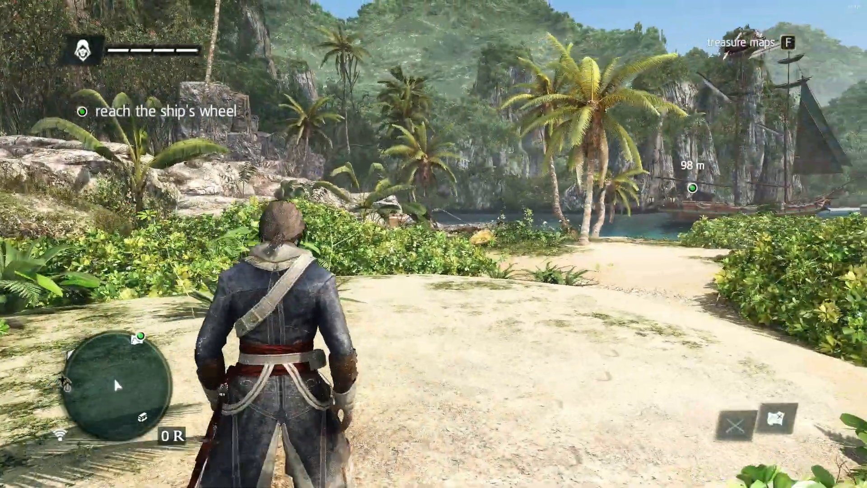
key("w")
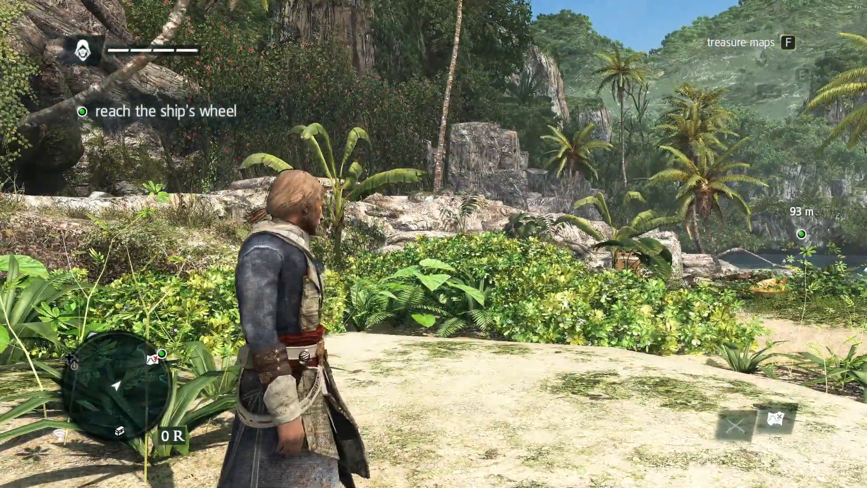
key("a")
key("w")
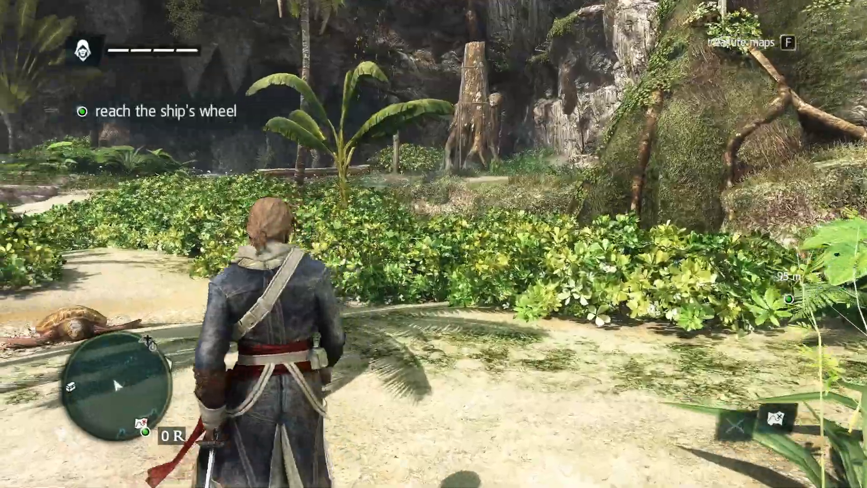
key("w")
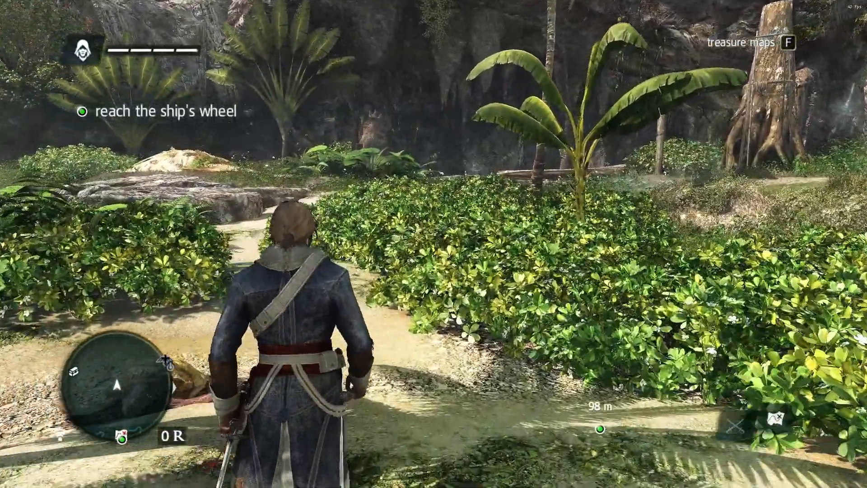
key("w")
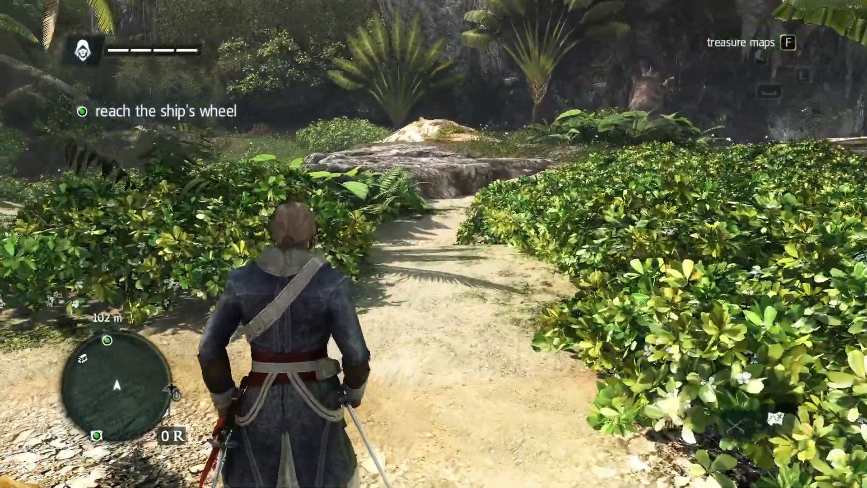
key("w")
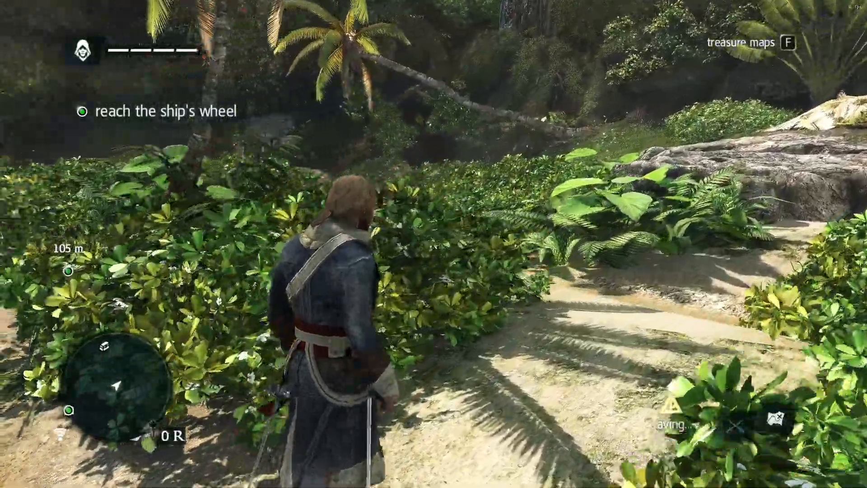
- Walk the character along the jungle path to the stacked crates, barrels and chest to examine their lighting
key("w")
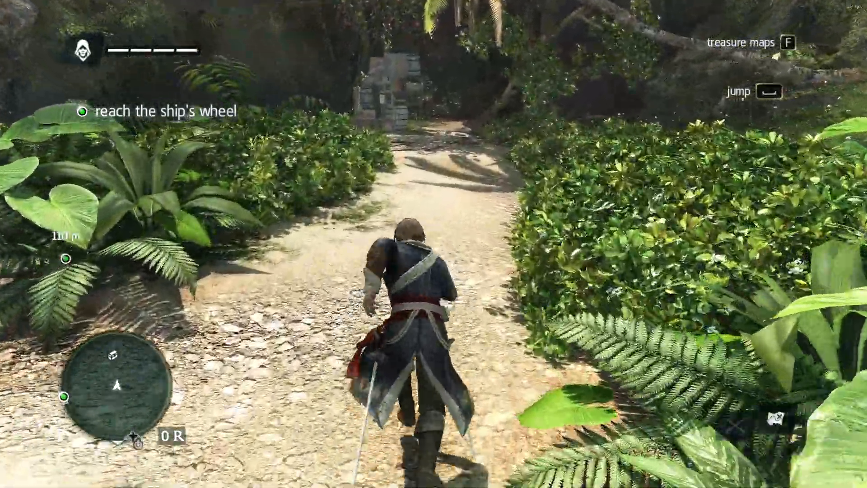
key("w")
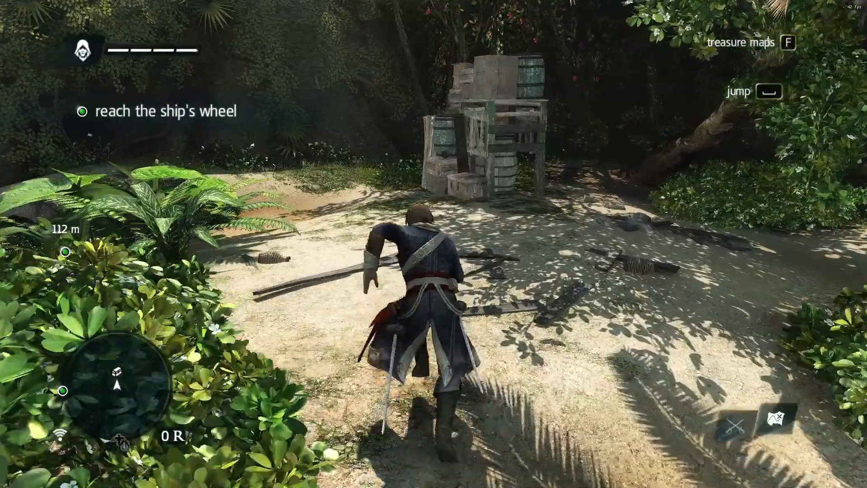
key("w")
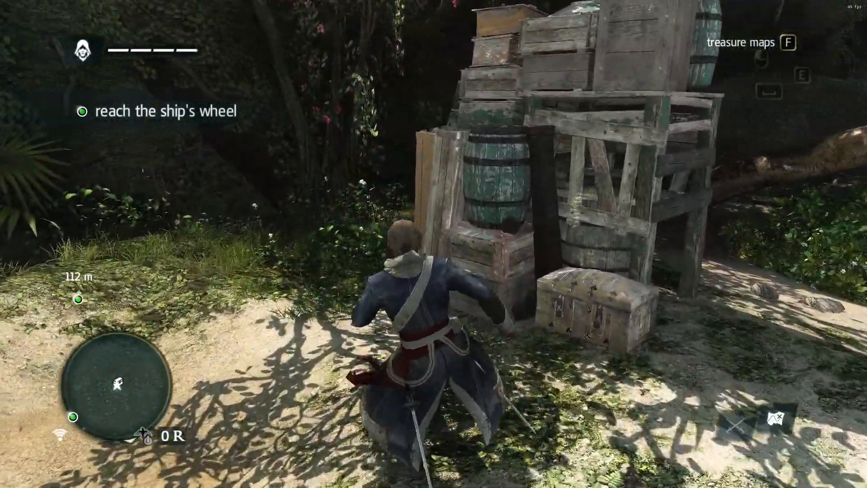
key("w")
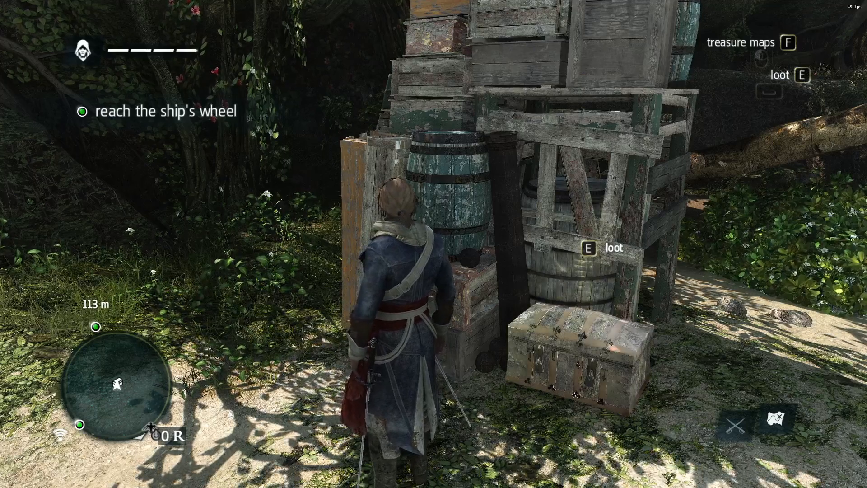
- Set the material's Specular to 0.25 and toggle the ray-traced global illumination effect off and on to compare the crates
key("Home")
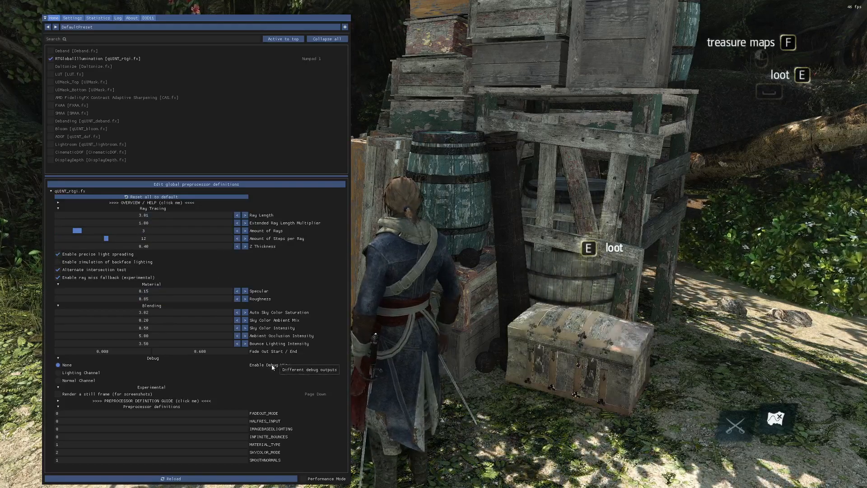
left_click_drag(190, 291, 202, 294)
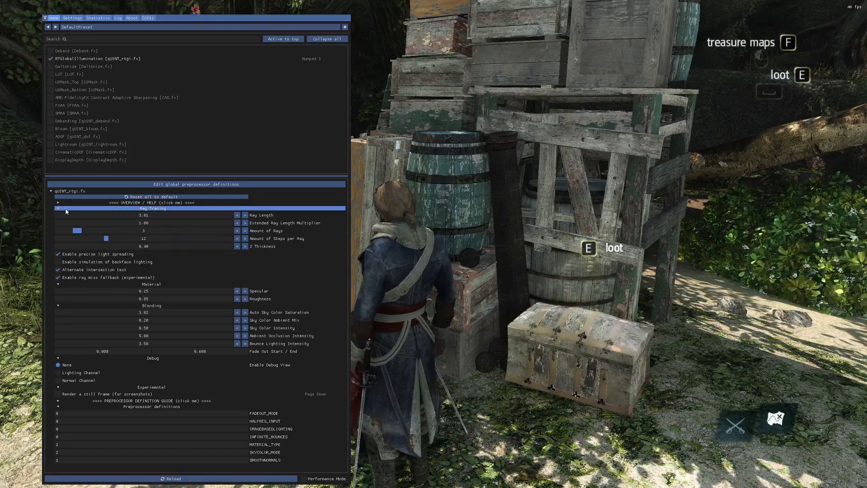
key("KP_1")
key("KP_1")
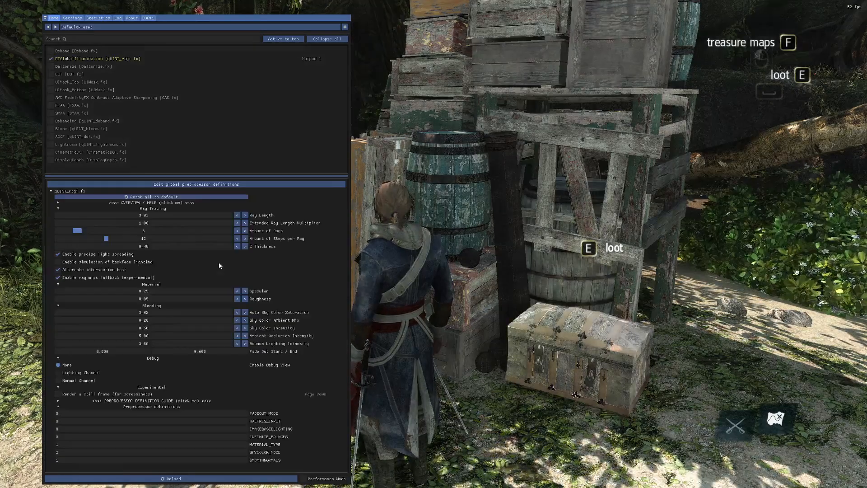
key("KP_1")
key("KP_1")
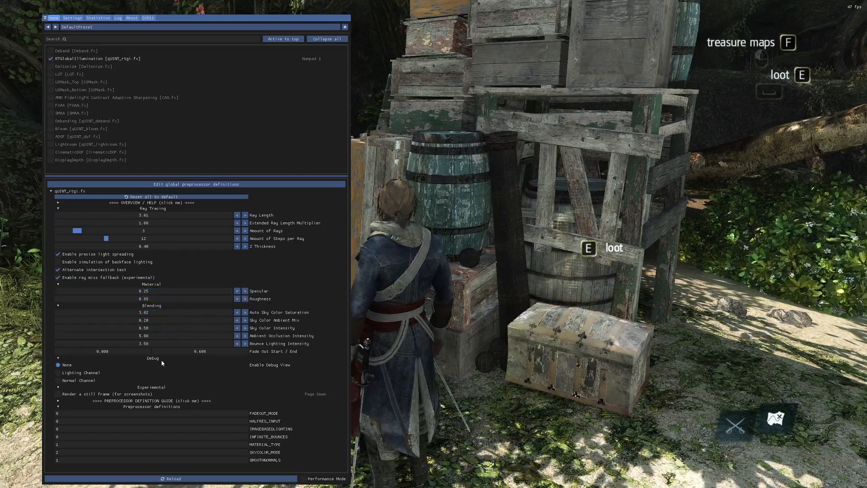
- Set the Ambient Occlusion Intensity to 6.00 and walk the character to the sandy path beside the rock overhang
left_click_drag(176, 338, 207, 336)
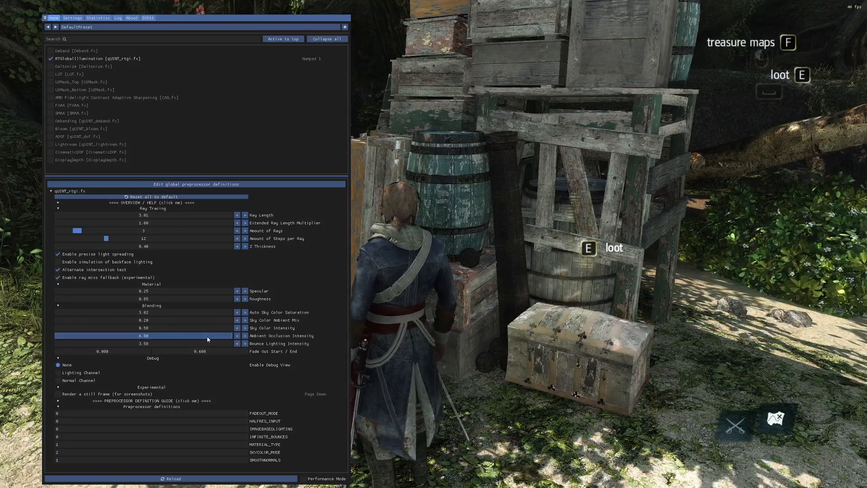
key("Home")
key("w")
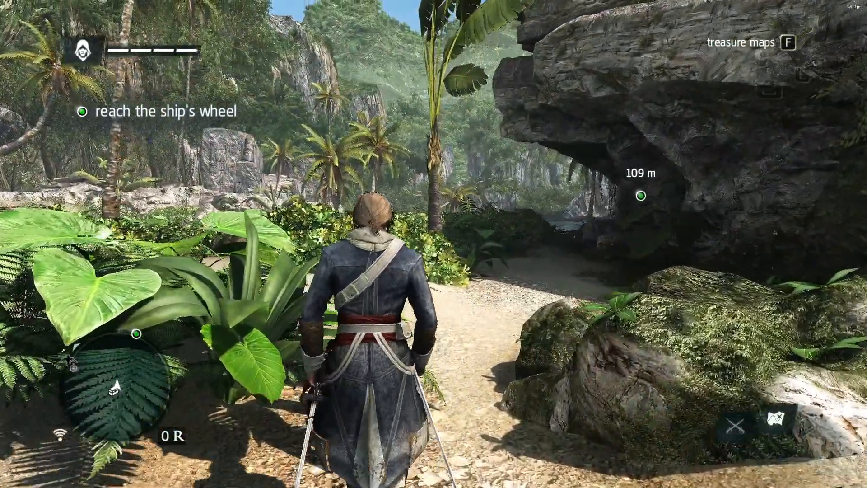
key("w")
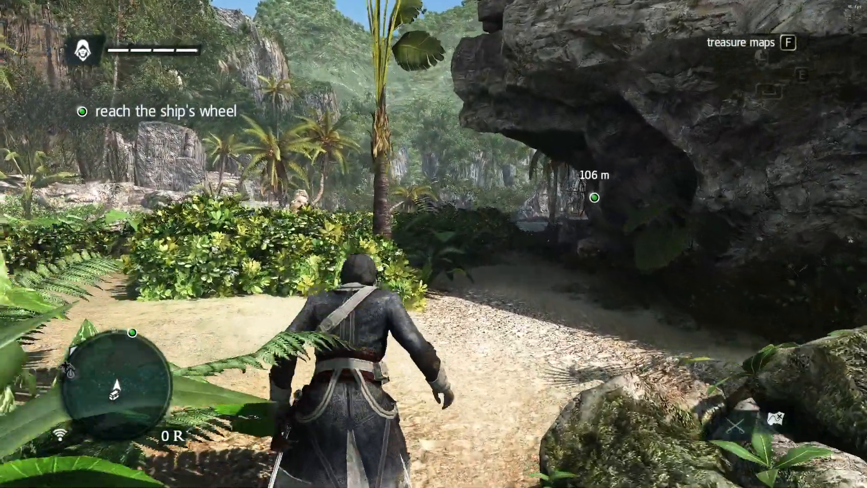
key("w")
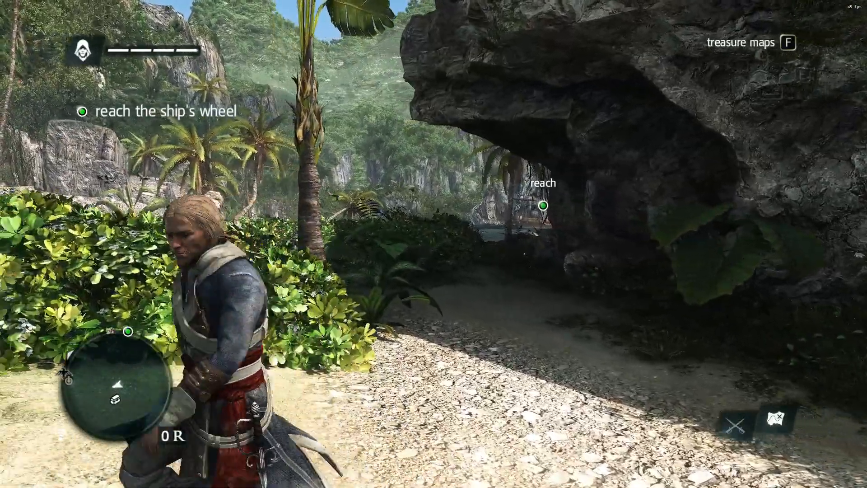
key("w")
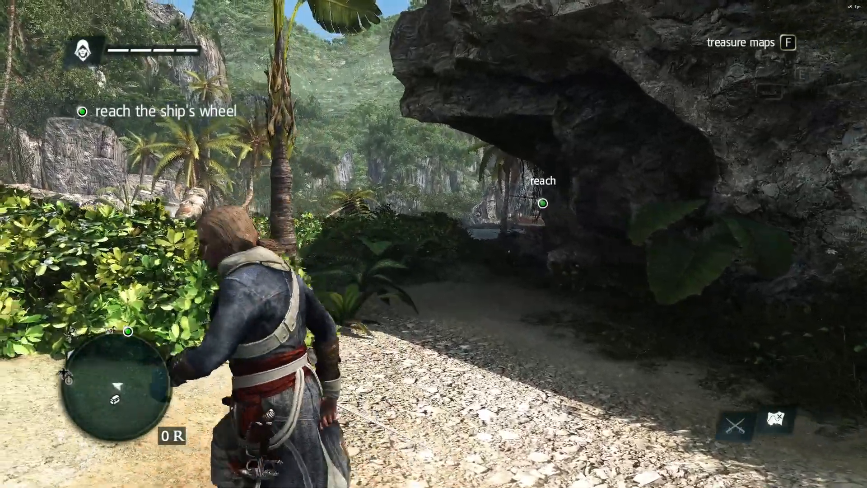
- Move the character back and forth beside the sunlit bush to examine the ambient occlusion in the foliage and shaded overhang
key("s")
key("w")
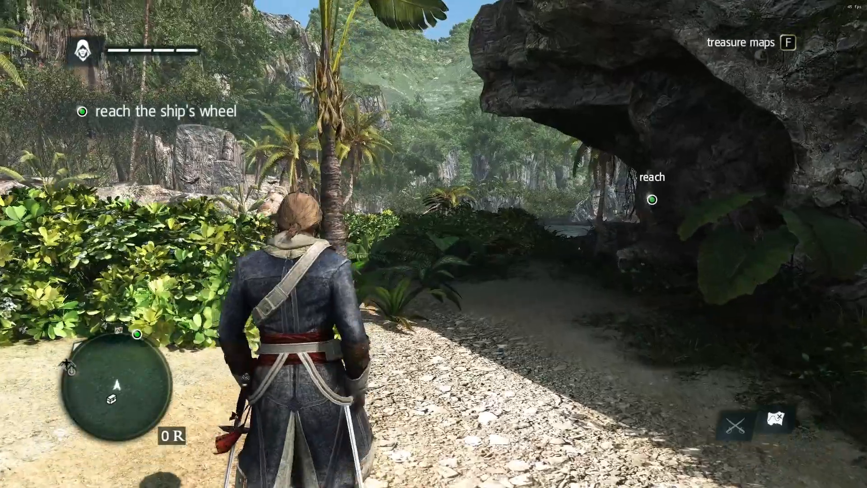
key("s")
key("w")
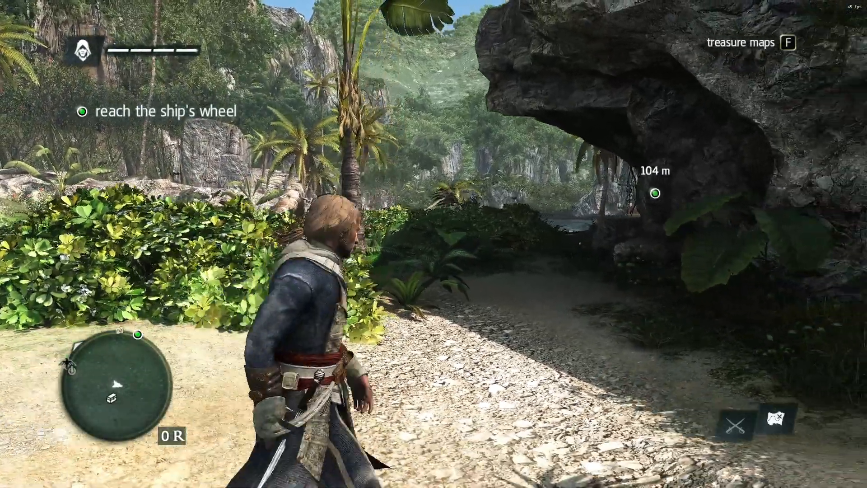
key("w")
key("a")
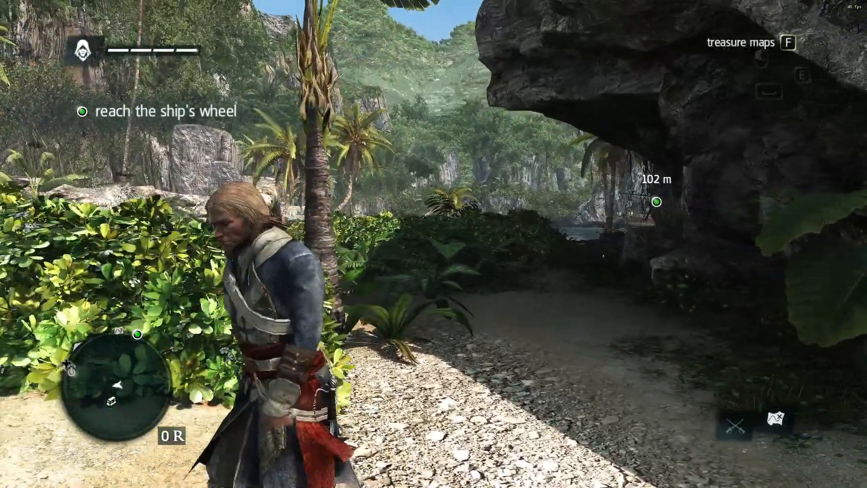
key("s")
key("d")
key("w")
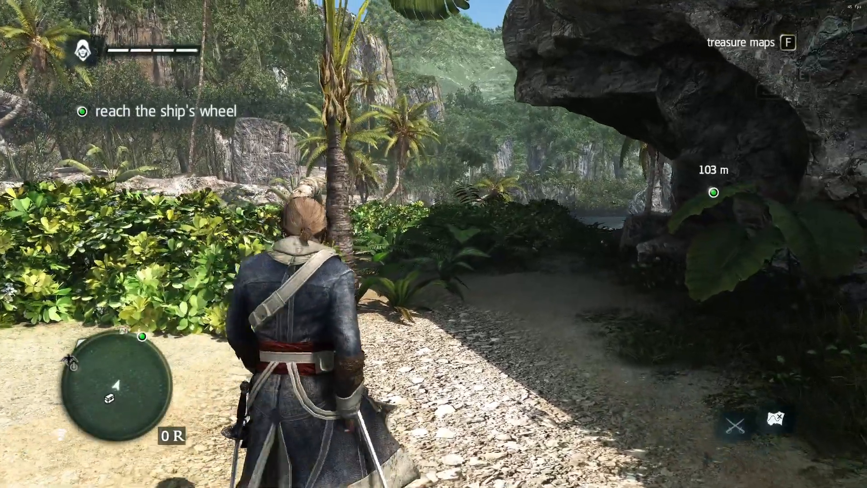
key("a")
key("s")
key("d")
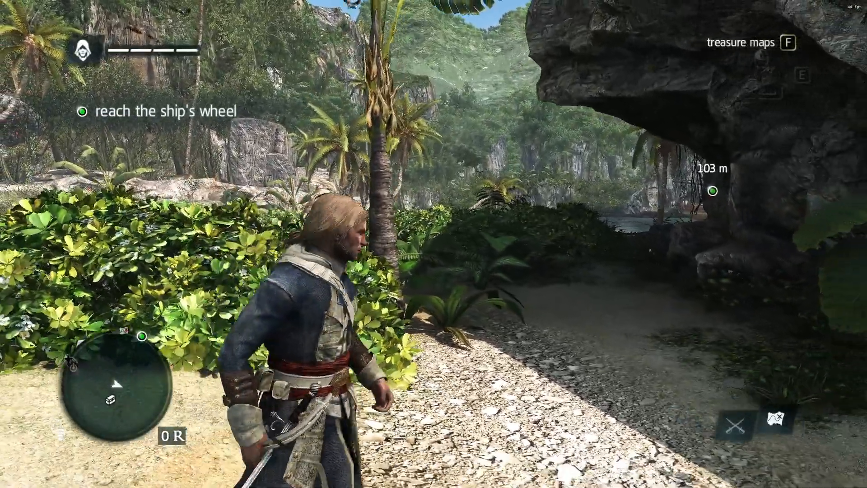
key("w")
key("Home")
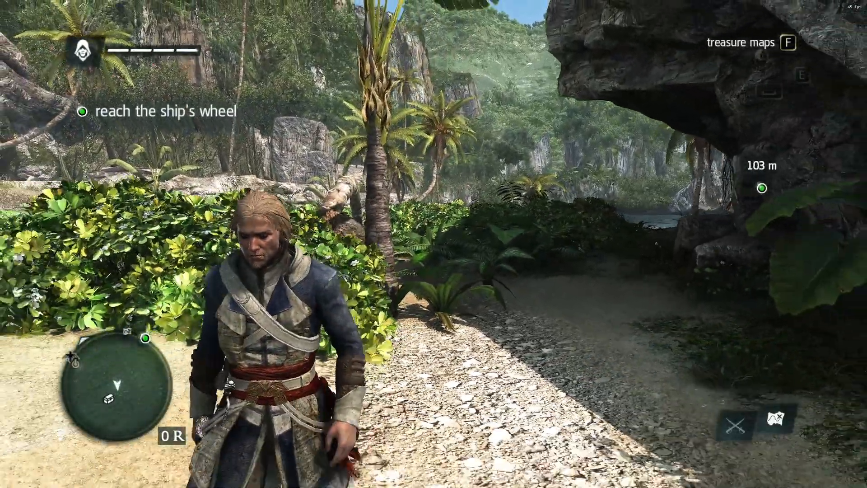
- Walk the character past the palm trunk to the shaded ferns to examine the foliage lighting up close
key("w")
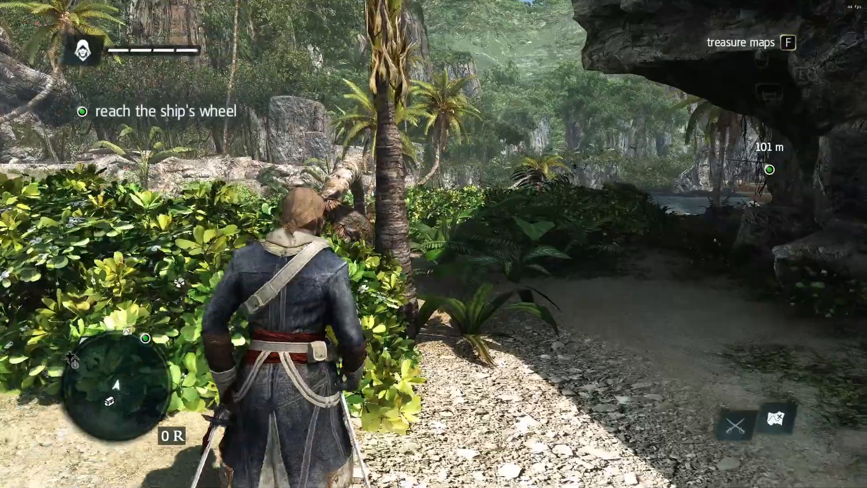
key("s")
key("a")
key("w")
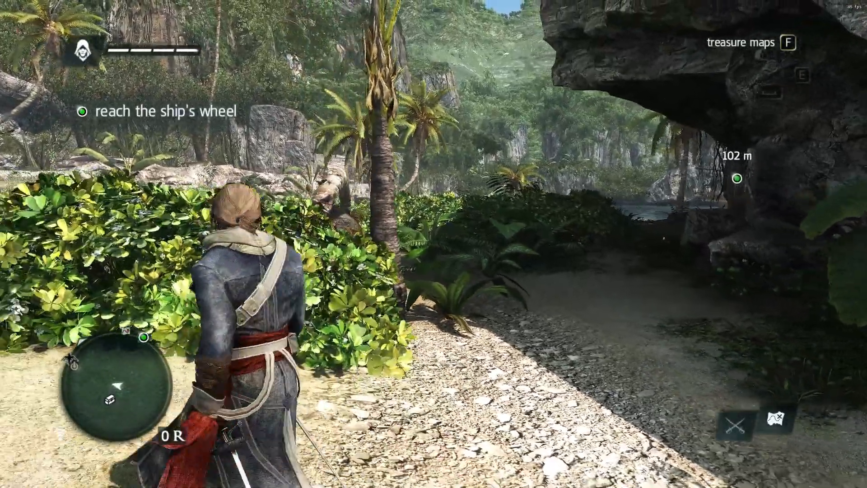
key("d")
key("w")
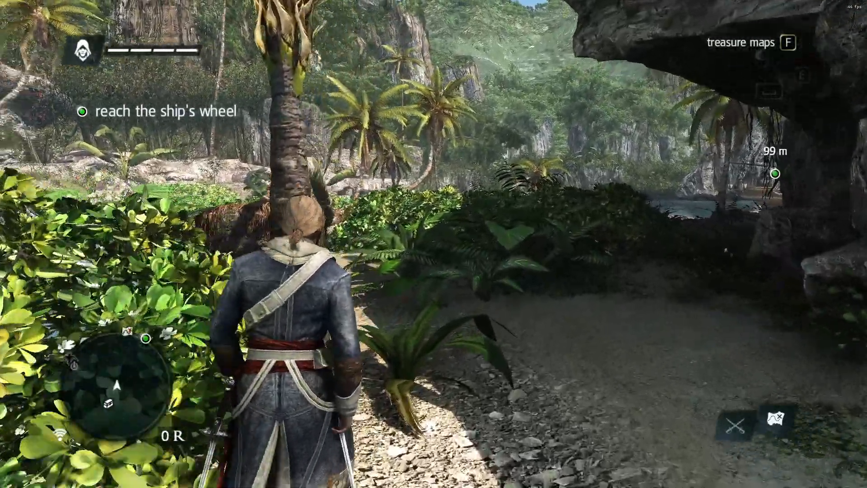
key("w")
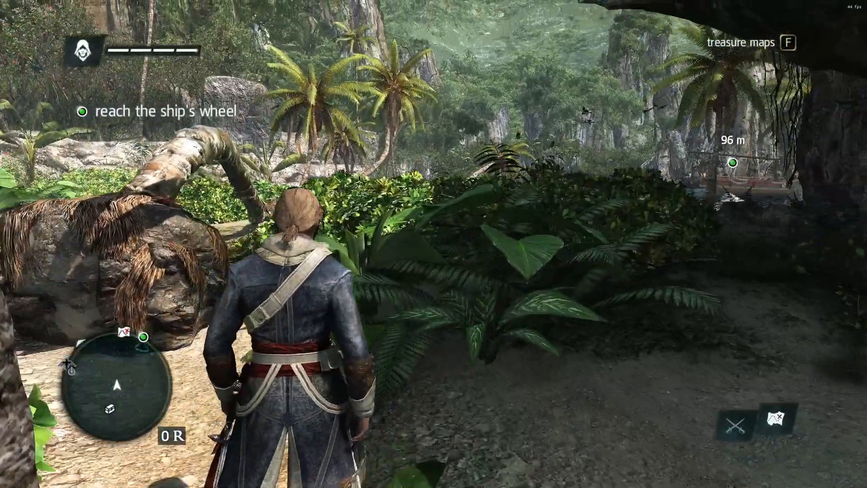
- Bring the character back from the shaded ferns and face the sandy clearing with the white-leaved plant
key("s")
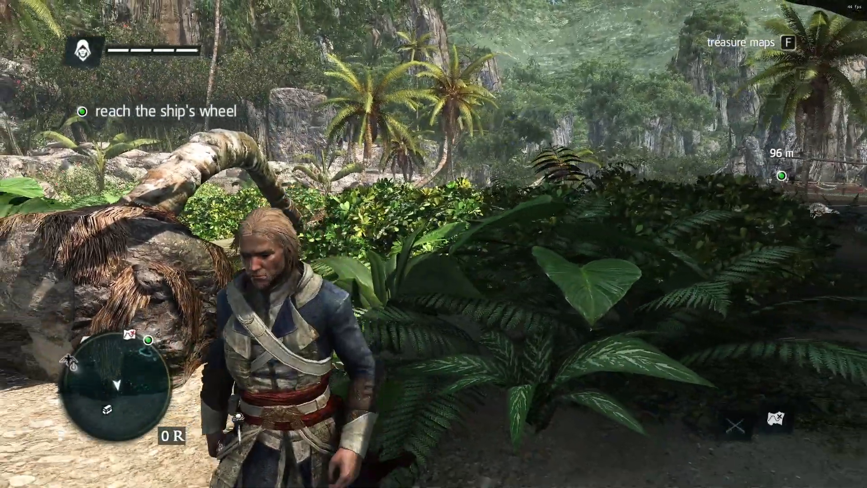
key("s")
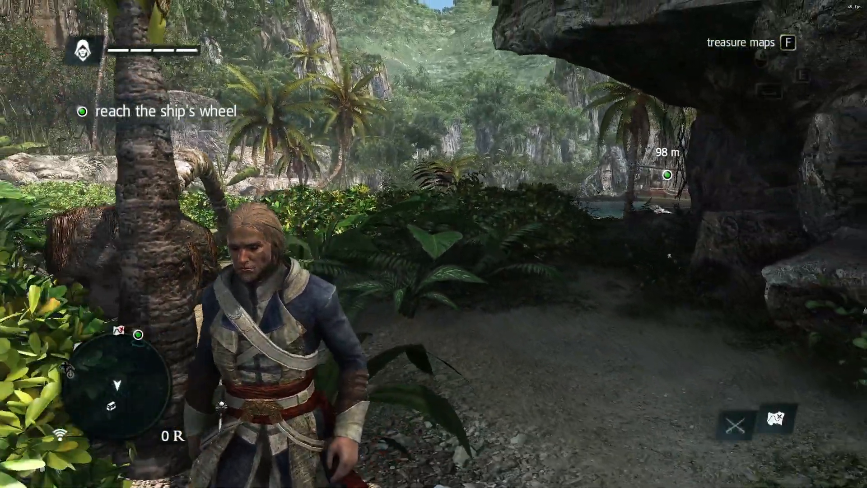
key("s")
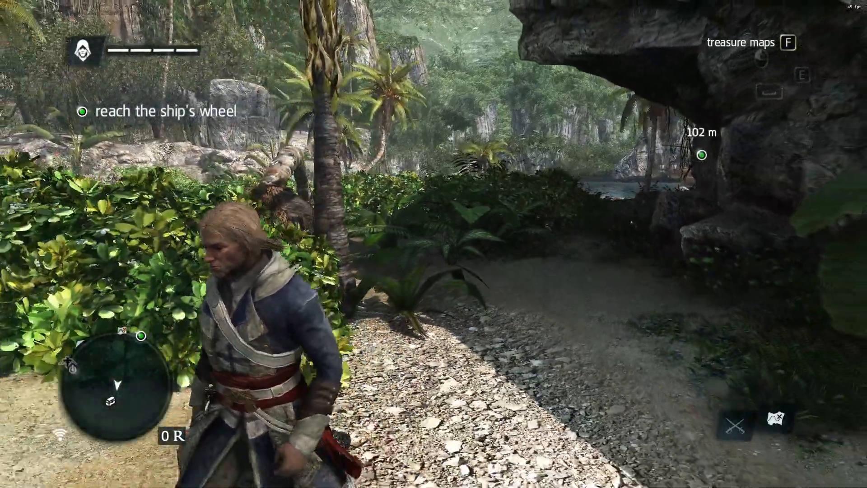
key("w")
key("w")
key("a")
key("s")
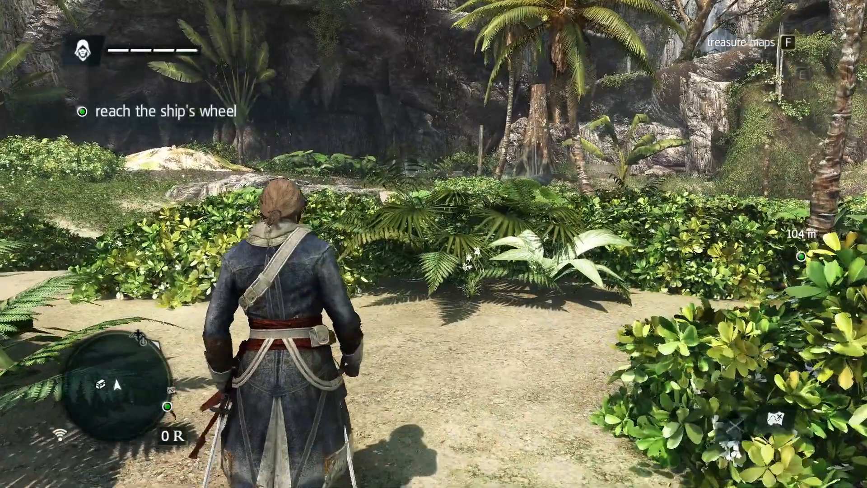
- Show the Lighting Channel debug view and set the MATERIAL_TYPE preprocessor definition to 0
key("Home")
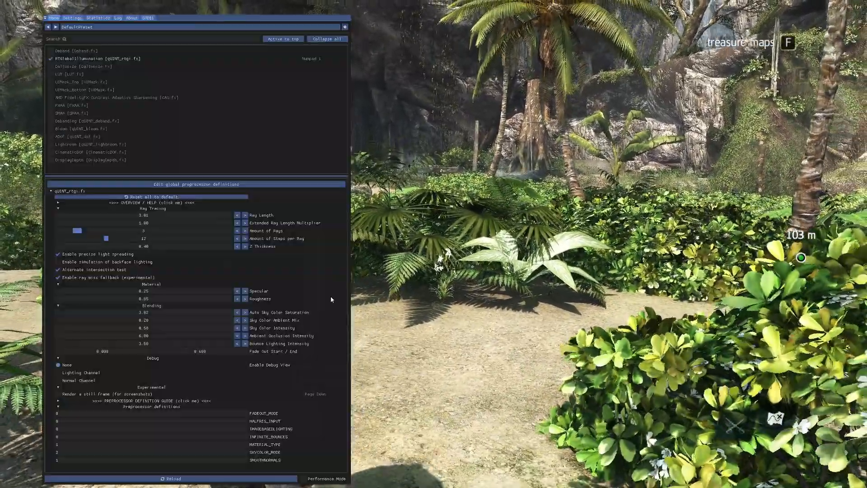
left_click(68, 372)
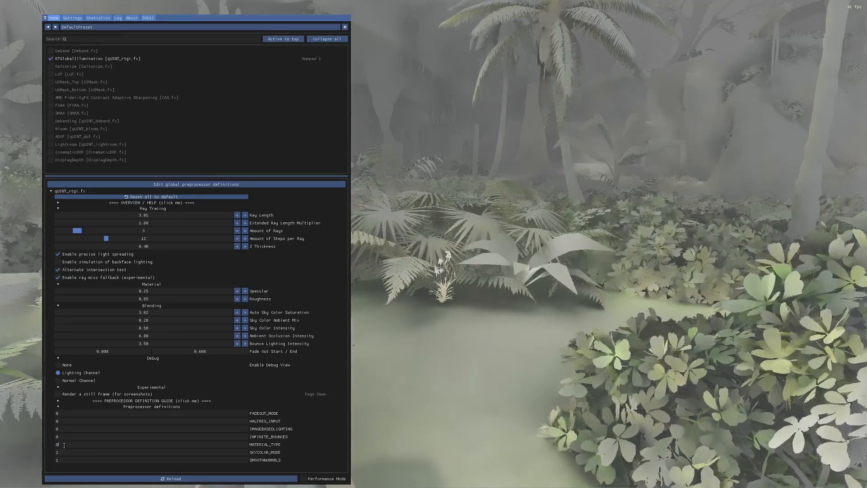
key("Return")
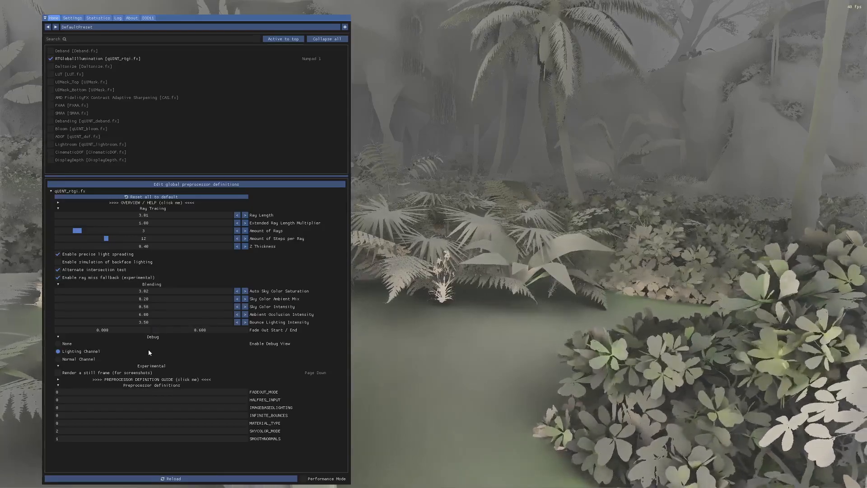
- Return the debug view to None, close the overlay, and turn the character around in the clearing to check the lighting
left_click(72, 343)
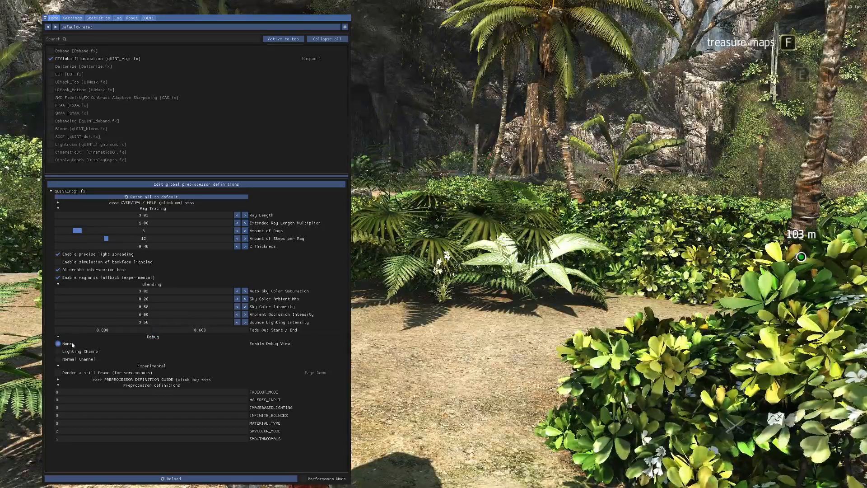
key("Home")
key("w")
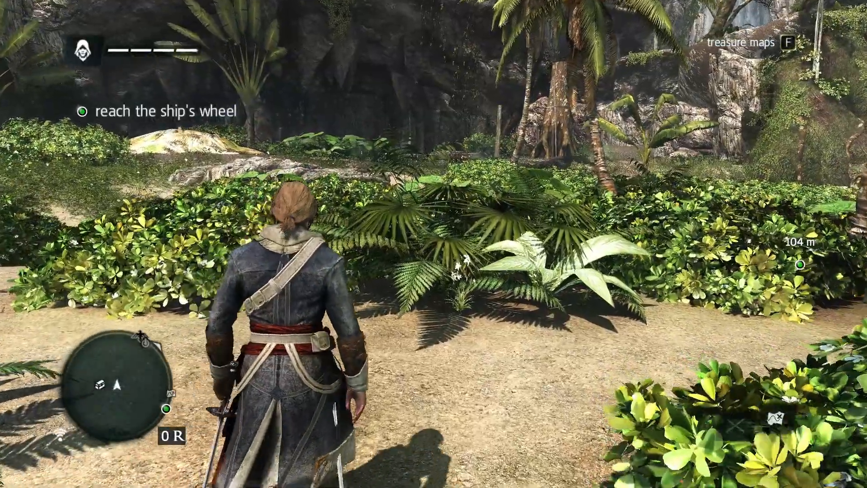
key("s")
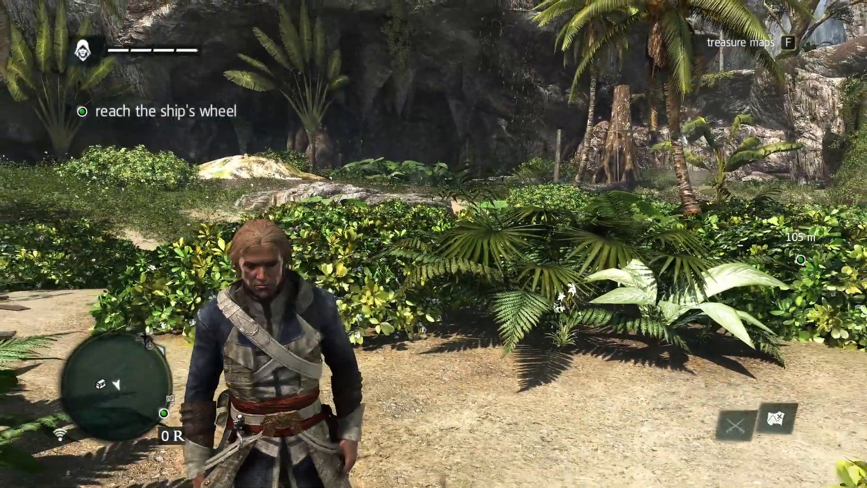
- Set the INFINITE_BOUNCES preprocessor definition to 1 in the global illumination shader
key("Home")
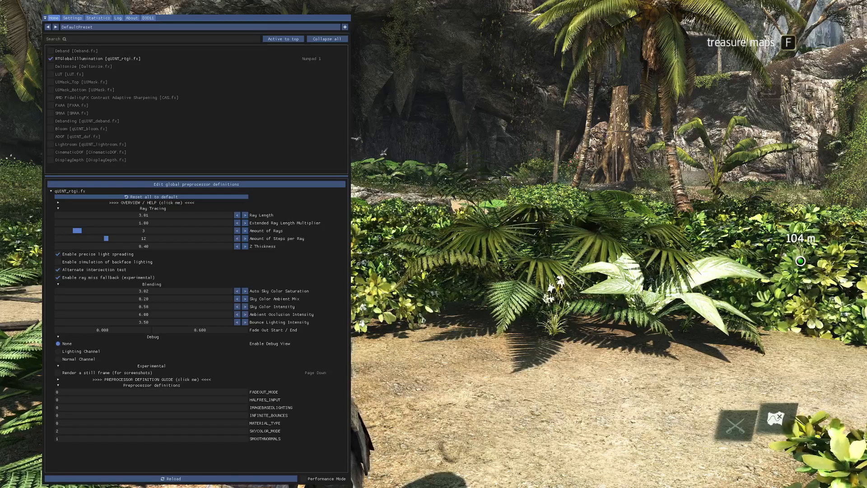
left_click(61, 416)
type("1")
key("Return")
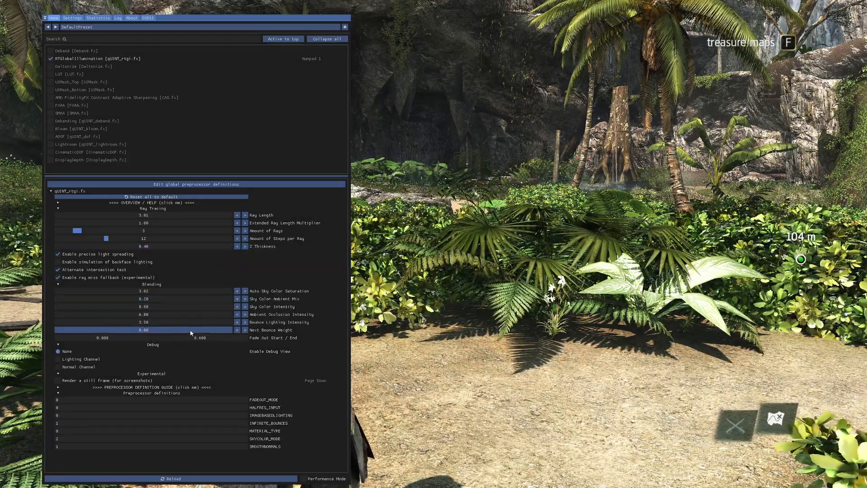
- Compare Next Bounce Weight at 0.00 and 2.00 repeatedly, using the Lighting Channel debug view to judge the bounce lighting
left_click_drag(205, 333, 508, 359)
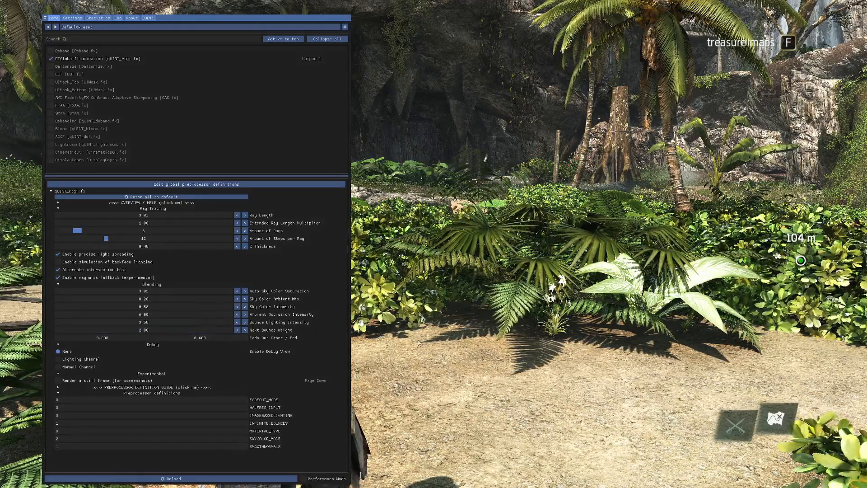
left_click(94, 359)
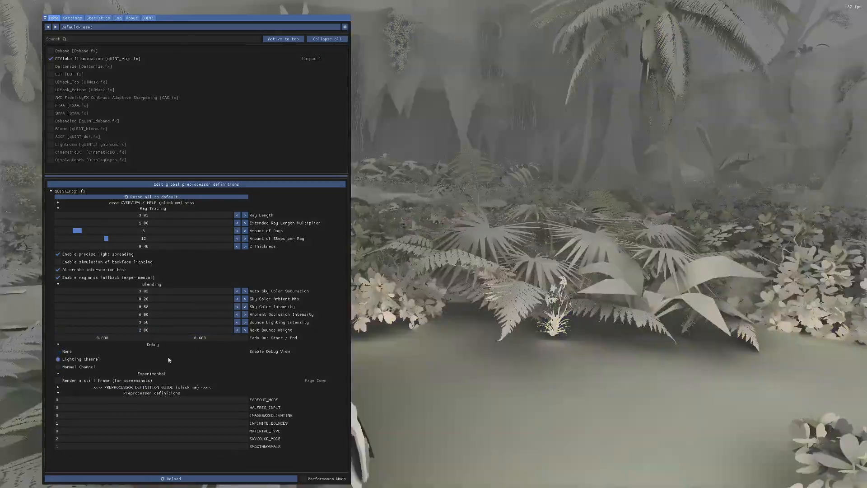
mouse_move(220, 330)
left_mouse_down()
mouse_move(355, 336)
mouse_move(229, 337)
left_mouse_up()
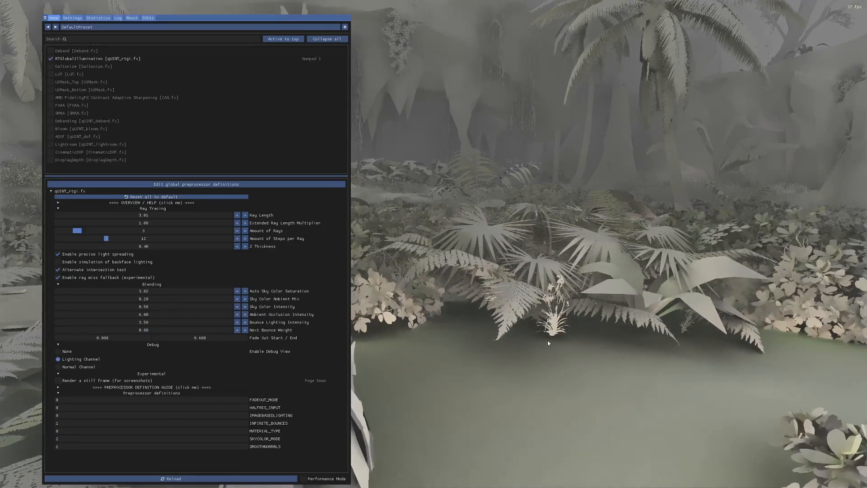
left_click_drag(195, 330, 479, 343)
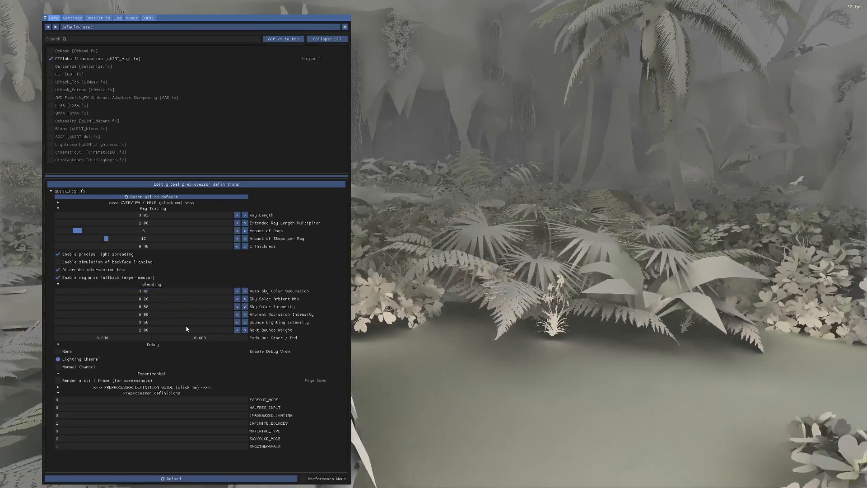
left_click_drag(217, 330, 79, 351)
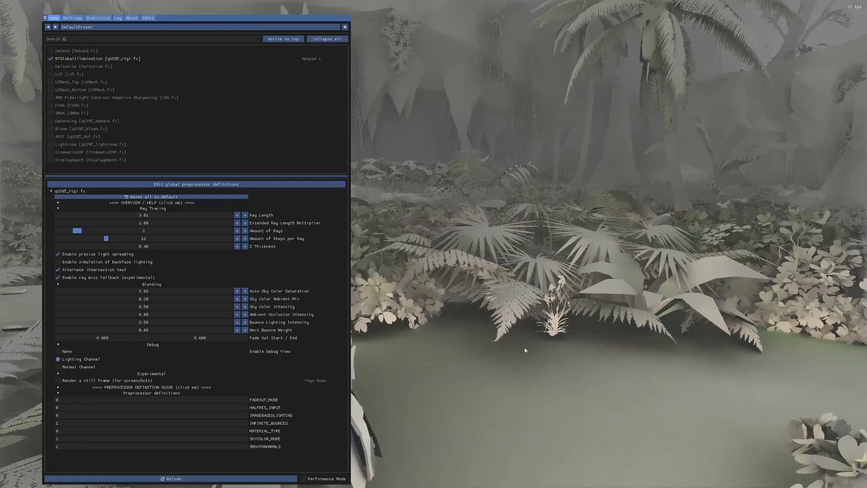
left_click_drag(178, 329, 299, 329)
- Return the debug view to None and set Next Bounce Weight to 1.00
left_click(67, 350)
left_click_drag(221, 333, 101, 330)
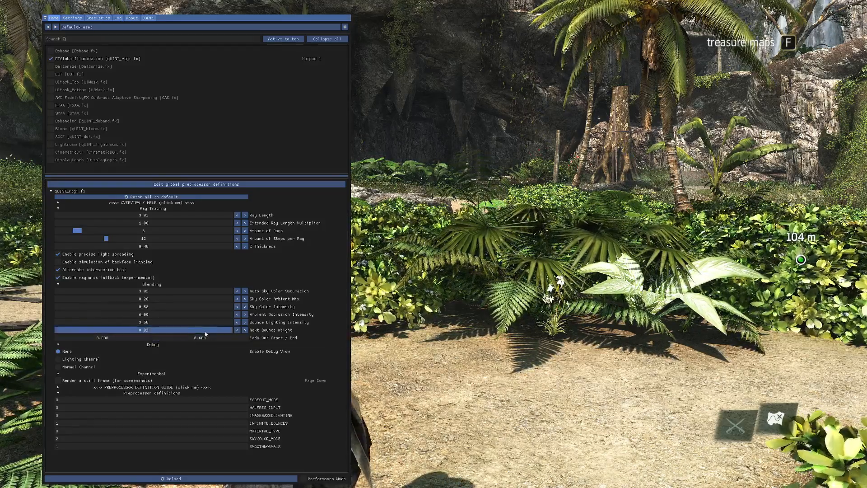
left_click_drag(196, 331, 206, 331)
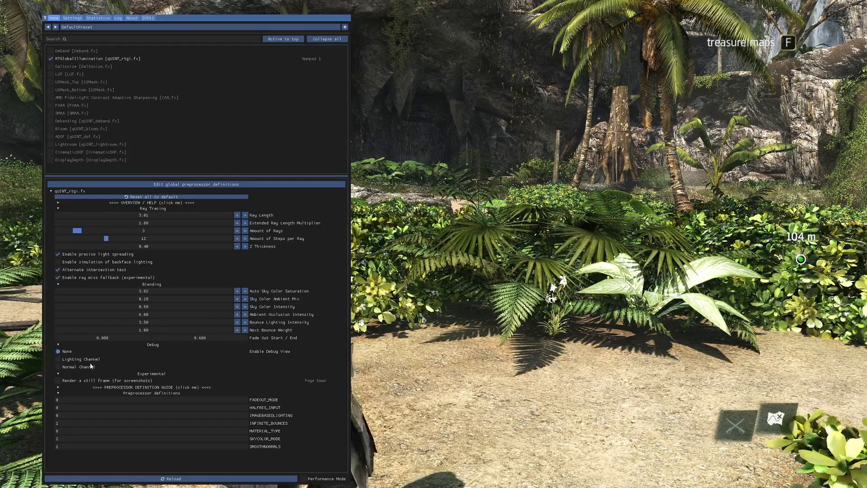
- Set the IMAGEBASEDLIGHTING preprocessor definition to 2 in the global illumination shader
double_click(63, 416)
type("2")
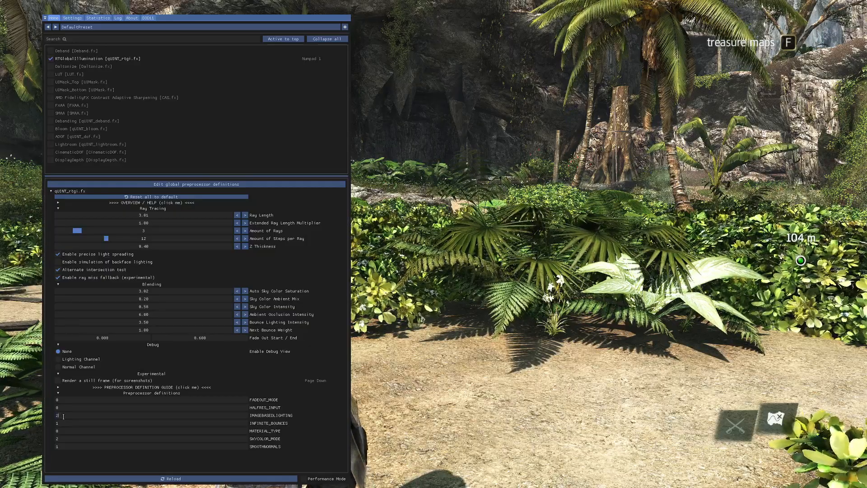
key("Return")
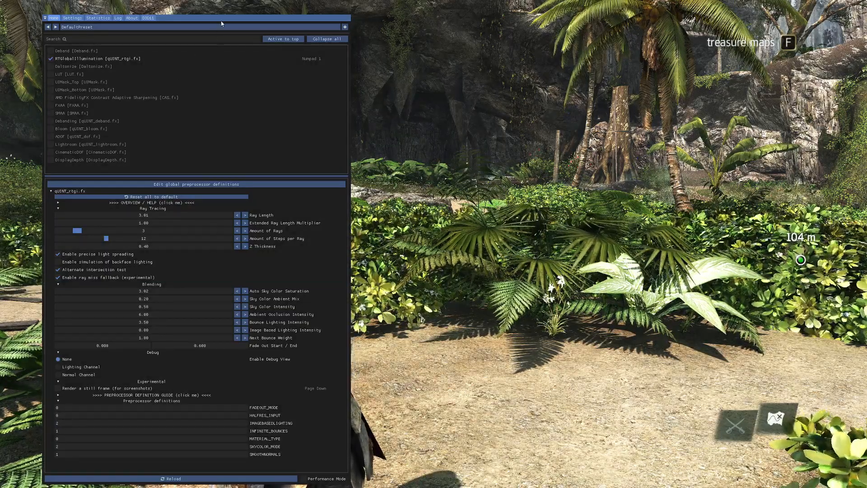
- Move the overlay clear of the character and try Image Based Lighting Intensity at 1.00 before lowering it again
left_click_drag(223, 19, 695, 18)
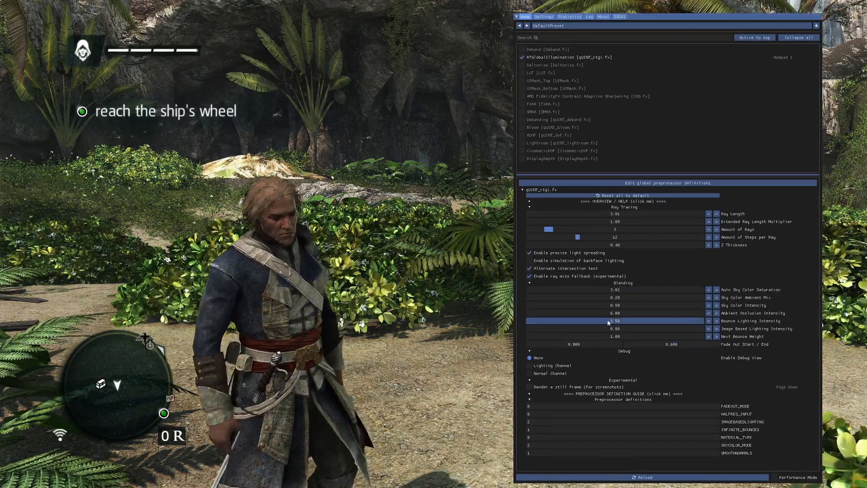
left_click_drag(632, 327, 724, 334)
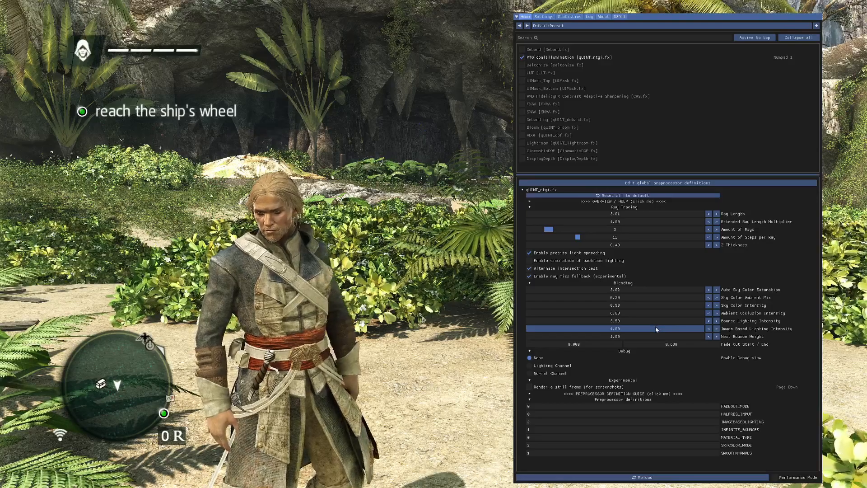
left_click_drag(656, 329, 612, 331)
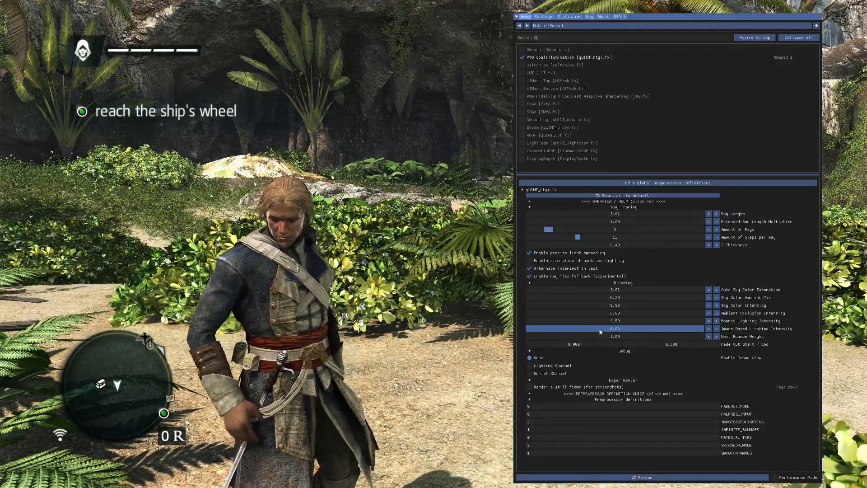
- Hide the overlay and turn the character past the rocks, cave and ferns to inspect the image-based lighting
key("Home")
key("w")
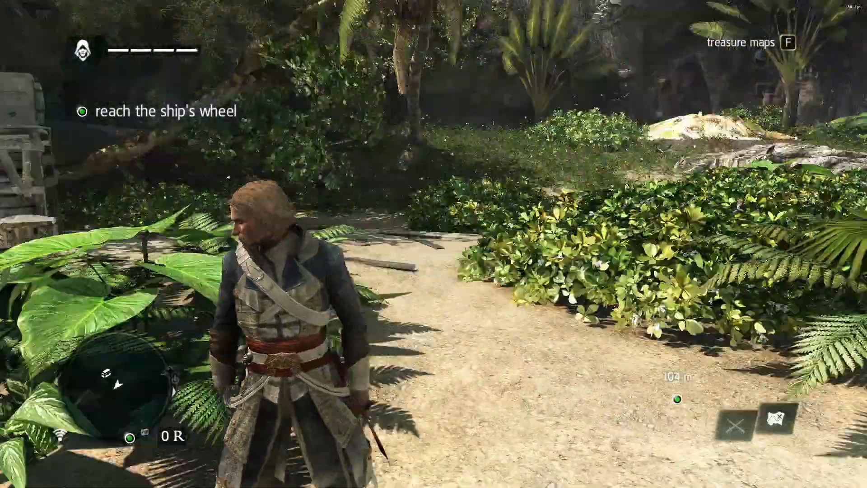
key("s")
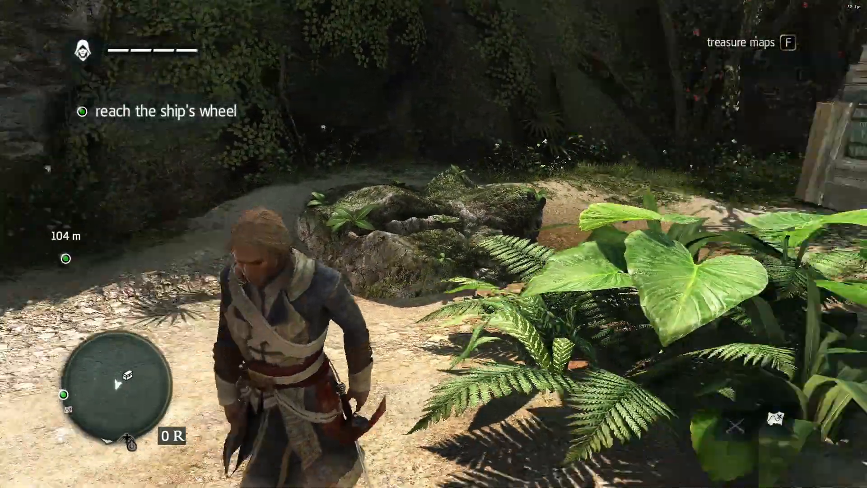
key("w")
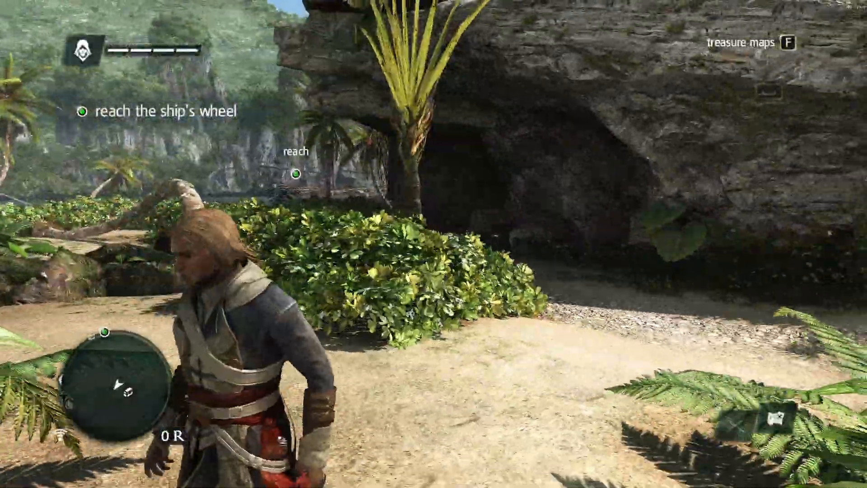
key("d")
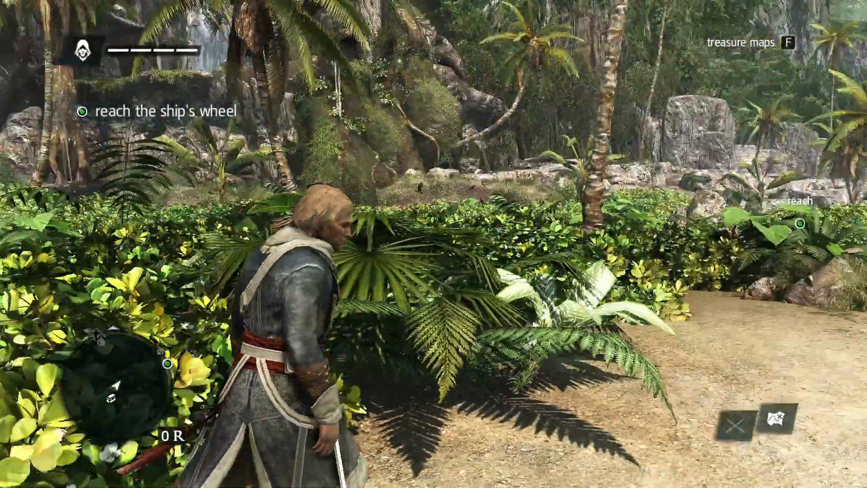
- Try an Image Based Lighting Intensity of 0.40 and view the character on the path without the overlay
key("Home")
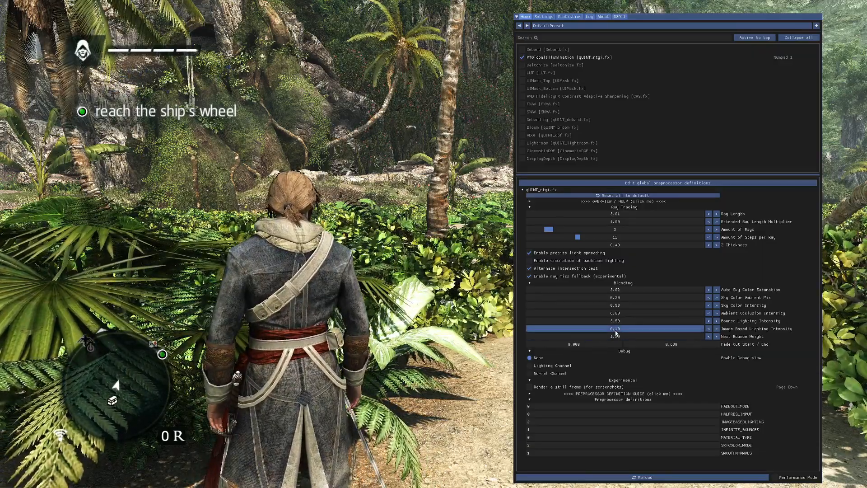
left_click_drag(583, 332, 586, 330)
key("Home")
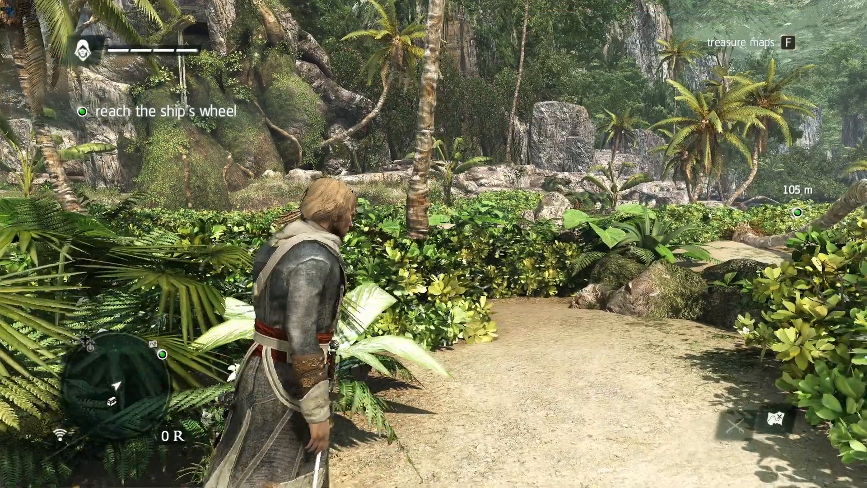
key("w")
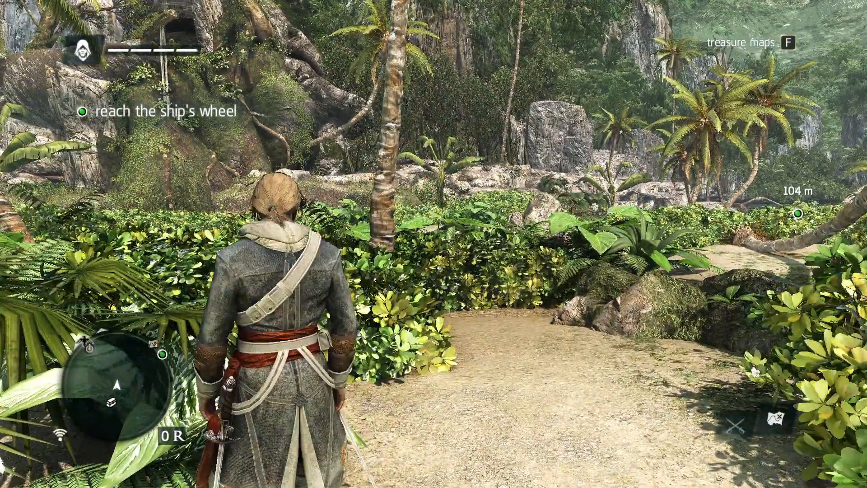
- Set Image Based Lighting Intensity to 0.10 and close the overlay
key("Home")
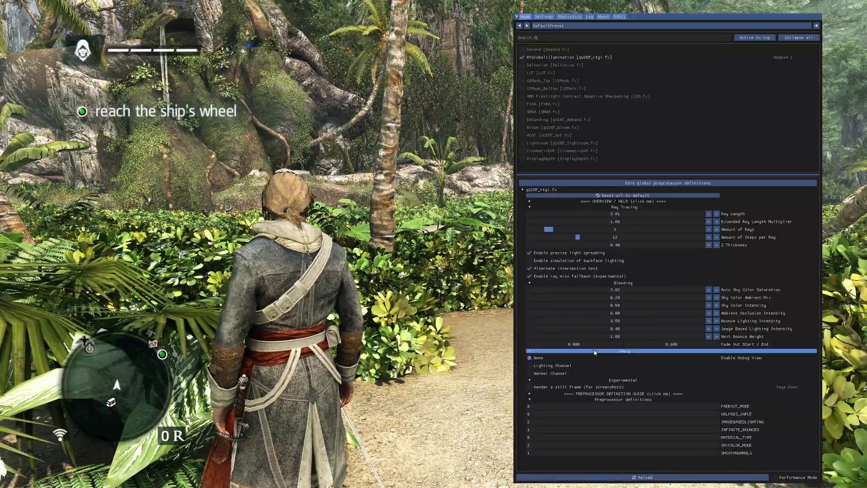
left_click_drag(632, 329, 581, 329)
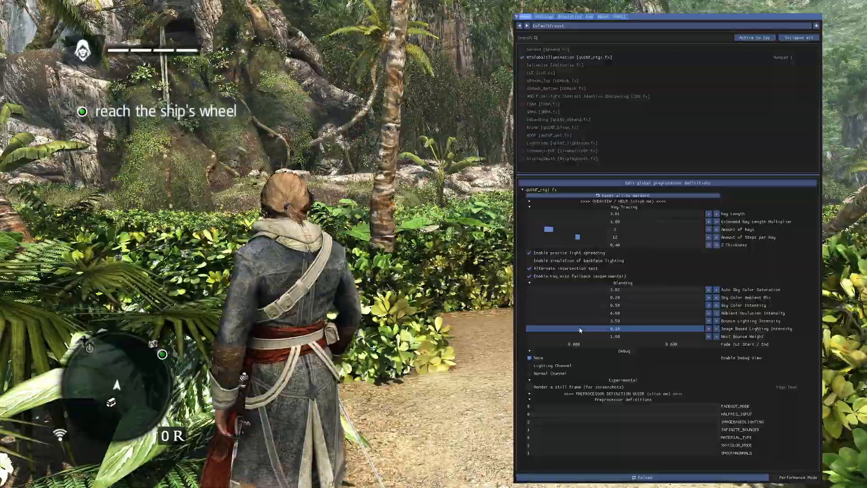
key("Home")
- Walk the character along the path past the mossy rocks to the fallen palm trunk, examining the lighting
key("a")
key("w")
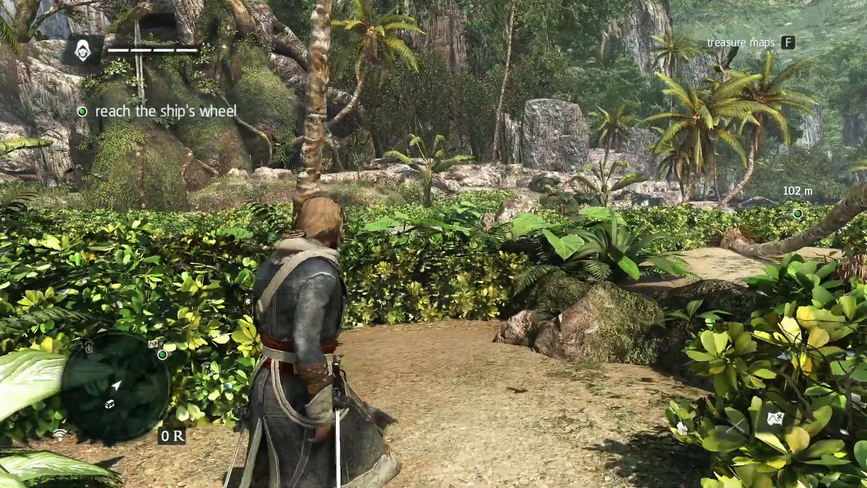
key("w")
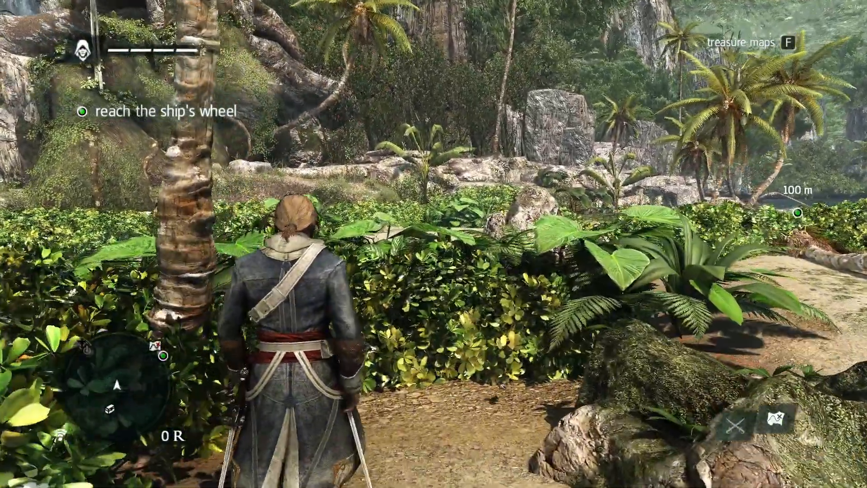
key("w")
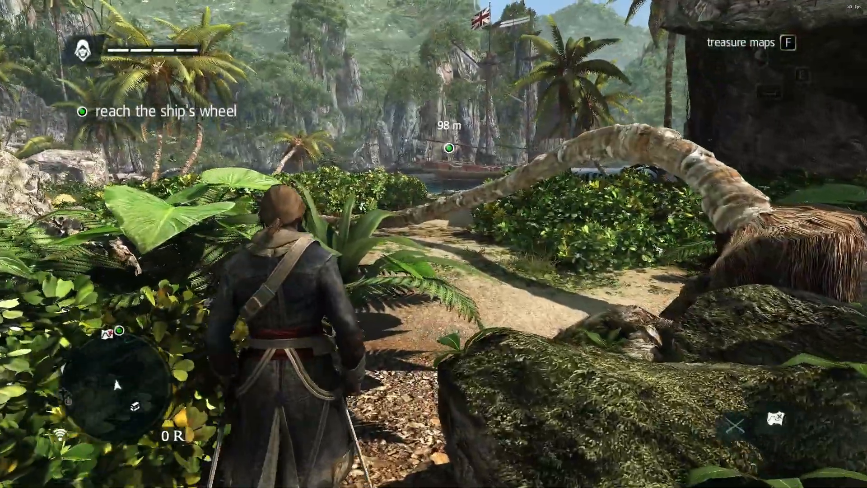
key("w")
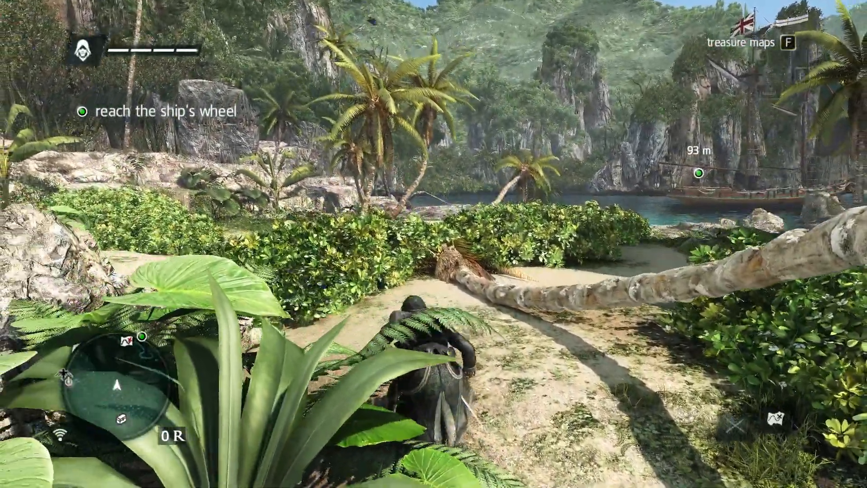
key("w")
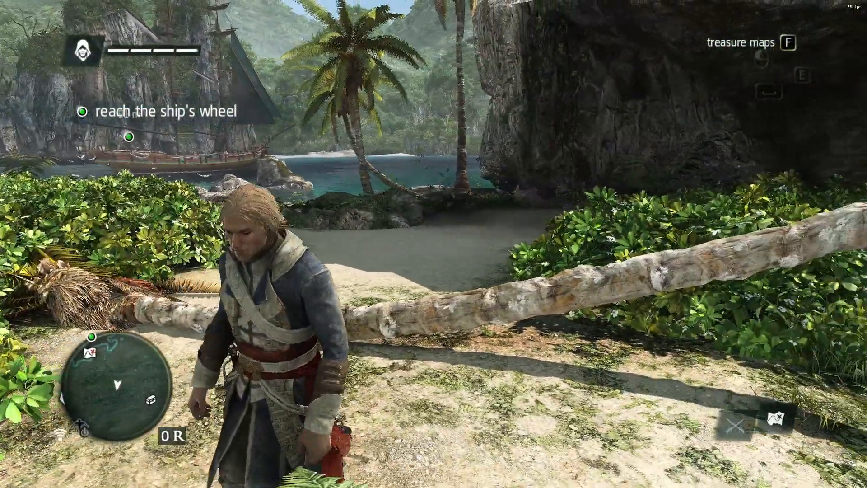
key("w")
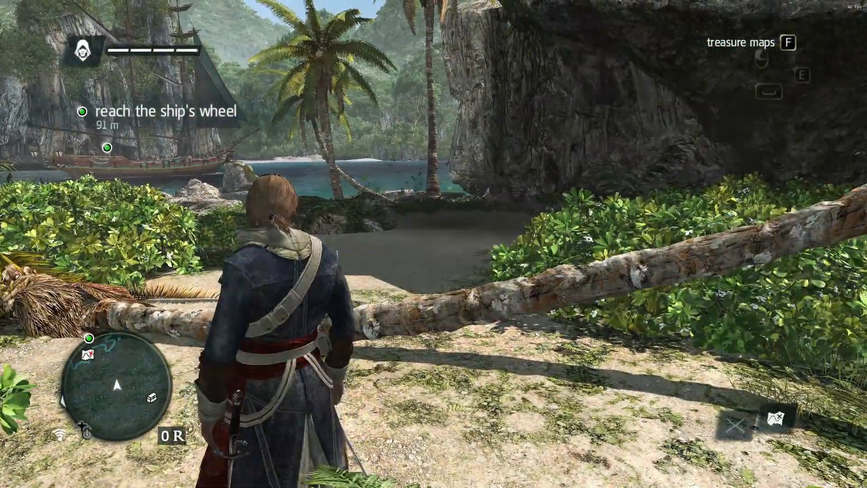
key("w")
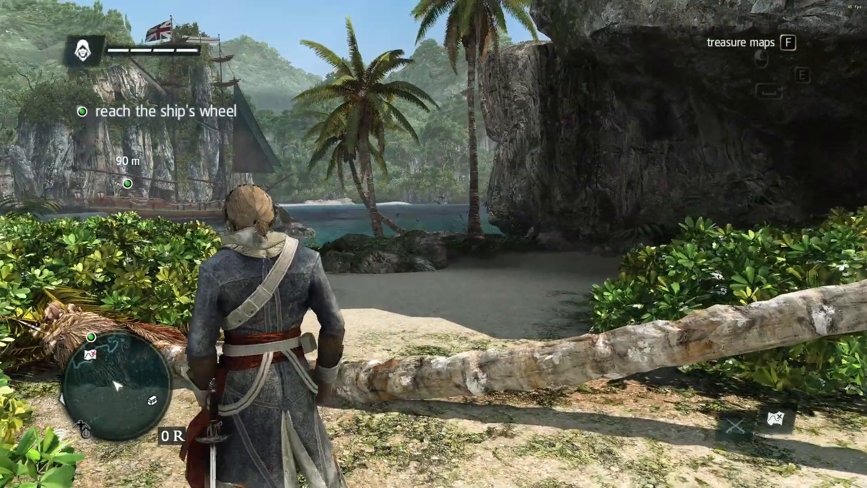
- Examine the lighting in the shaded area beyond the palm trunk, return to the sunlit bushes, and reopen the overlay
key("w")
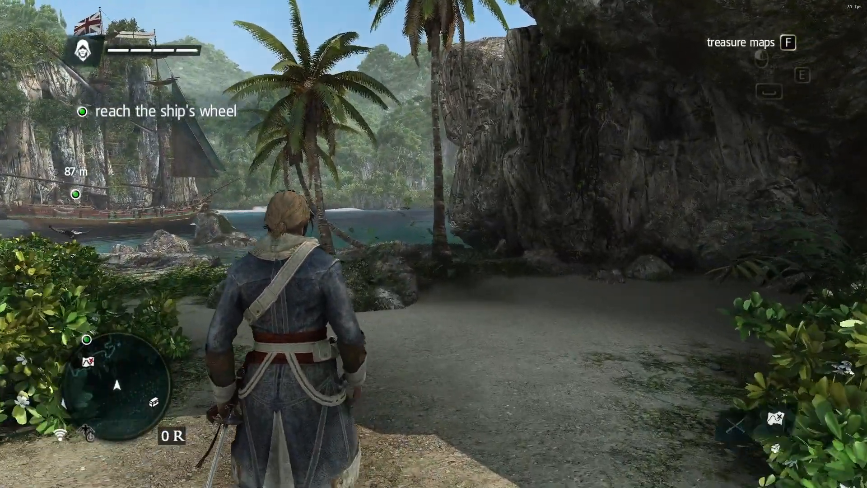
key("w")
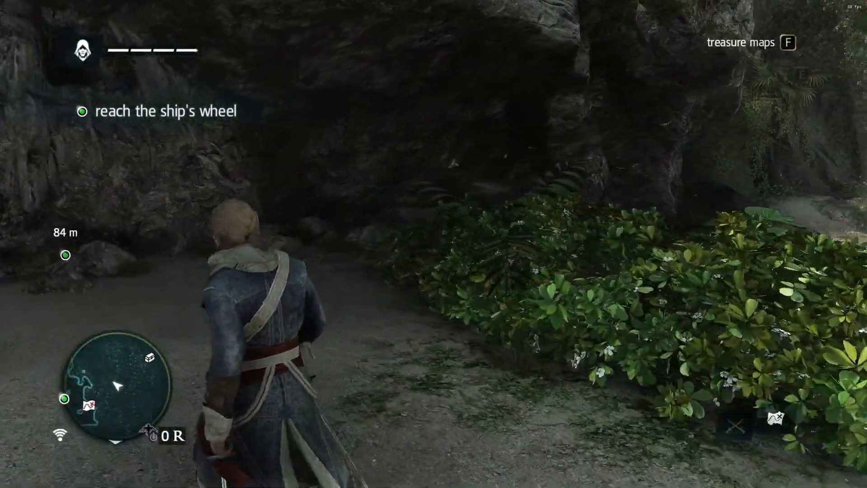
key("w")
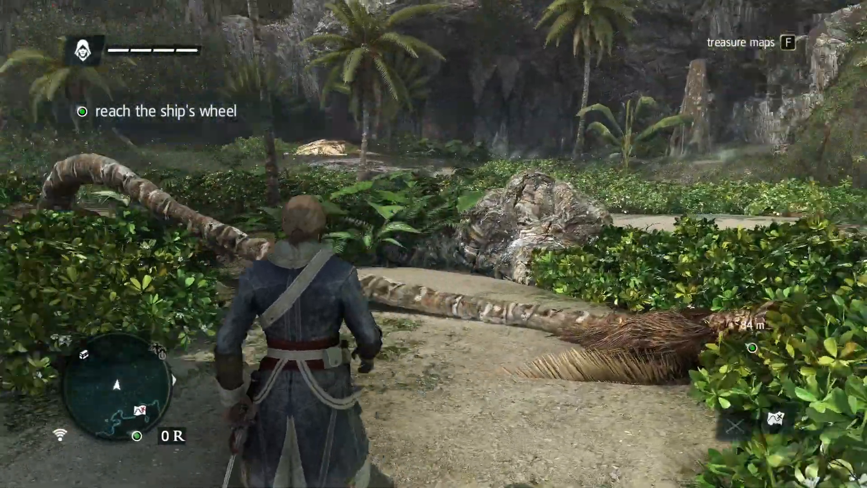
key("w")
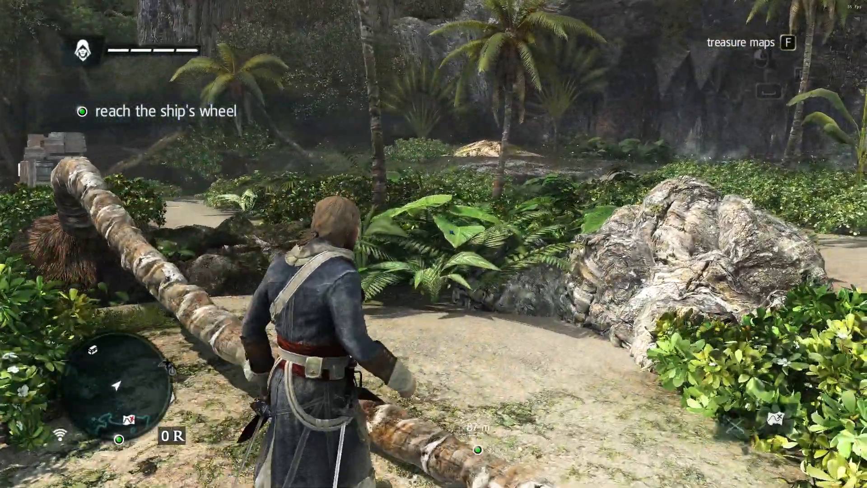
key("w")
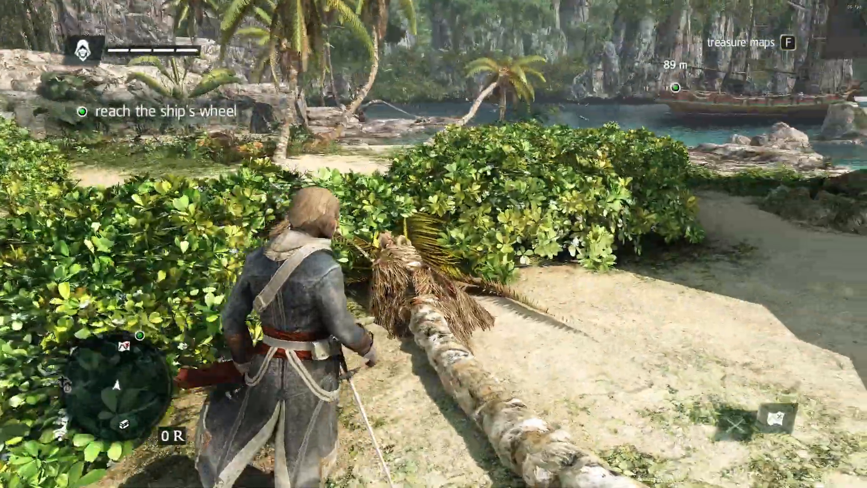
key("w")
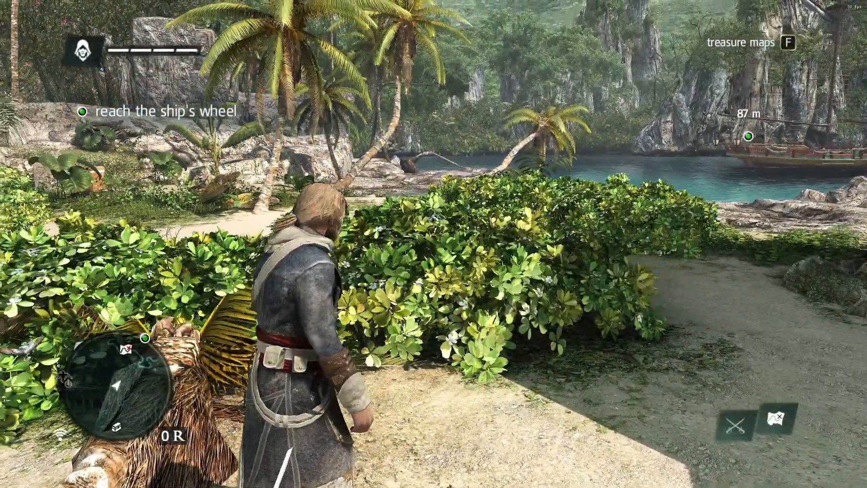
key("w")
key("Home")
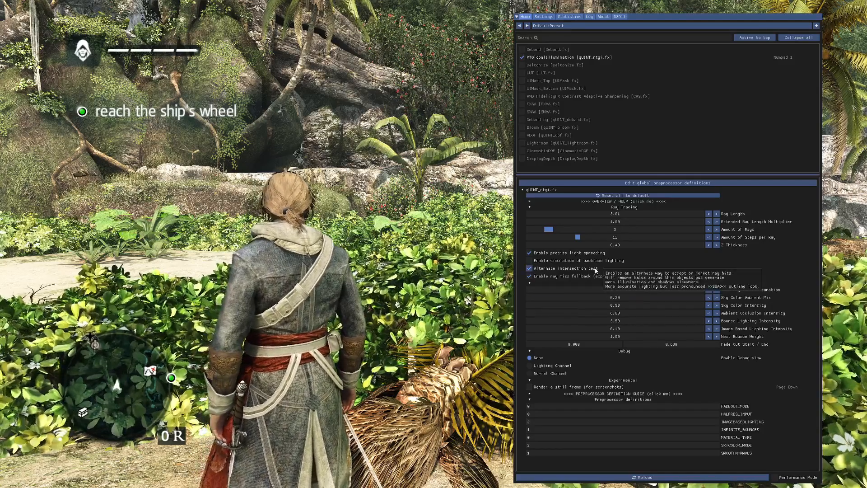
- Switch the debug view to Lighting Channel and close the overlay
left_click(551, 365)
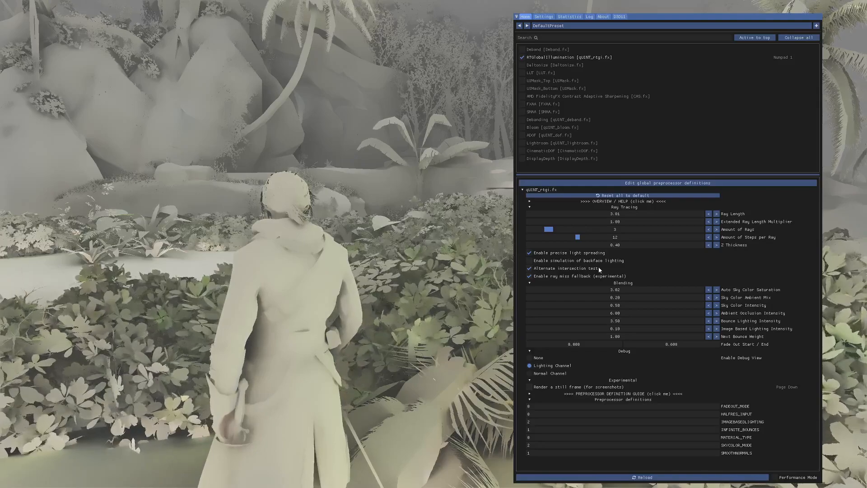
mouse_move(571, 253)
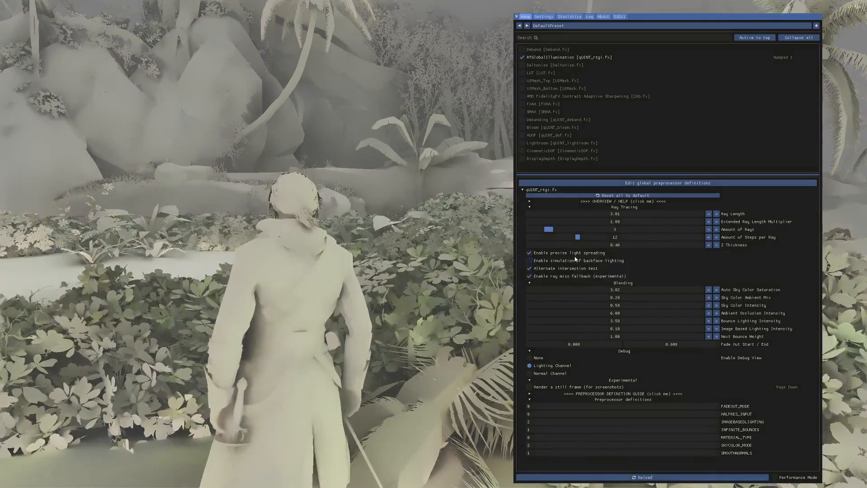
key("Home")
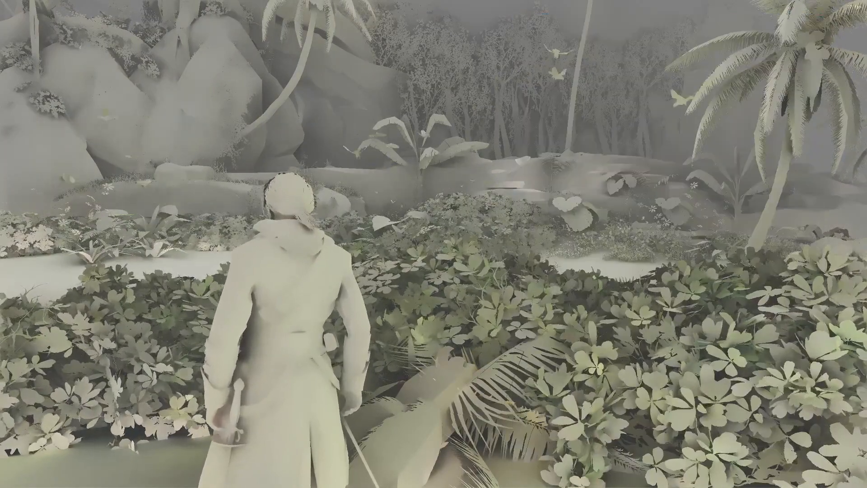
- Walk the character past the palm trunk, rocks, ferns and bushes, examining the lighting in the Lighting Channel debug view
key("w")
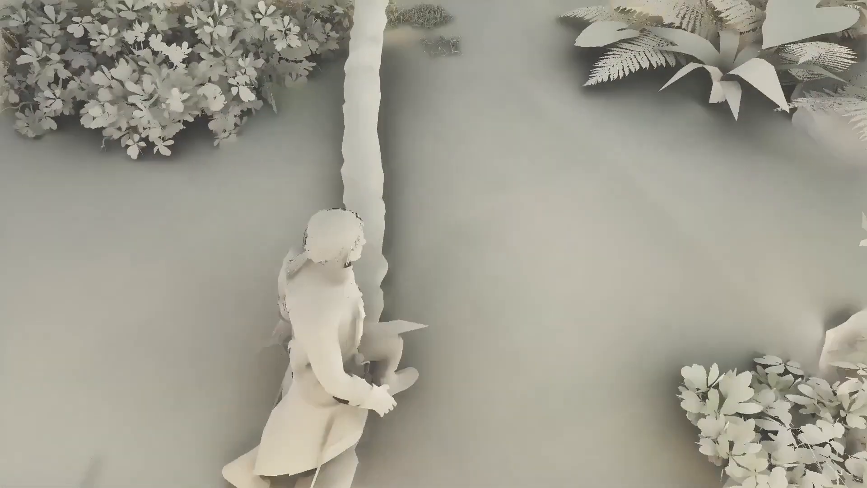
key("w")
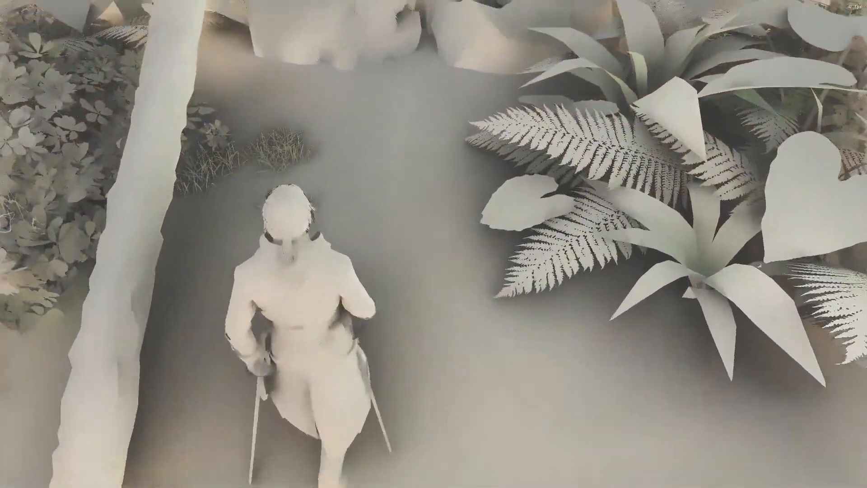
key("w")
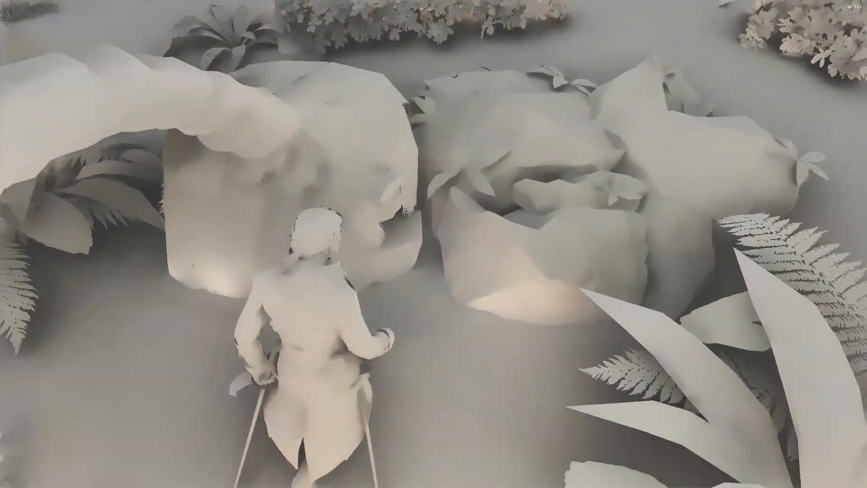
key("w")
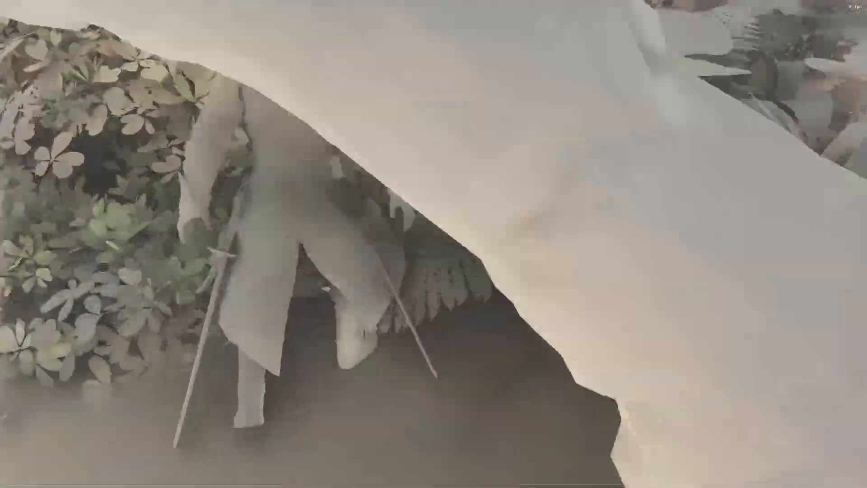
key("w")
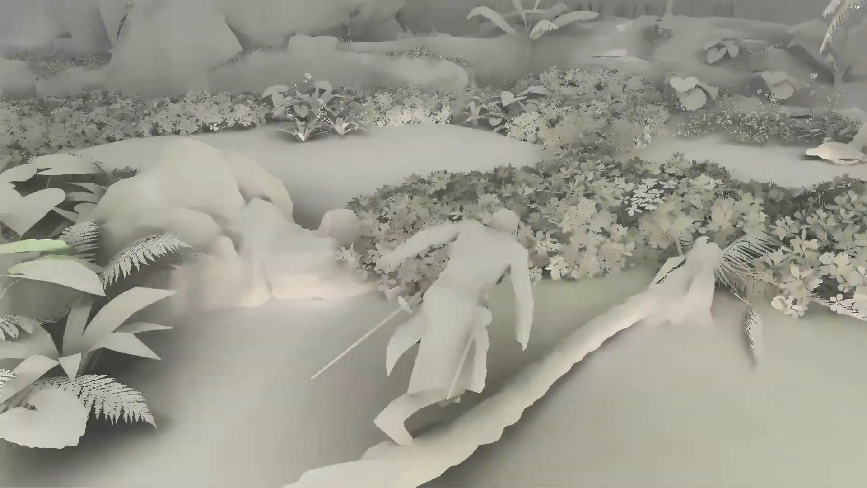
key("w")
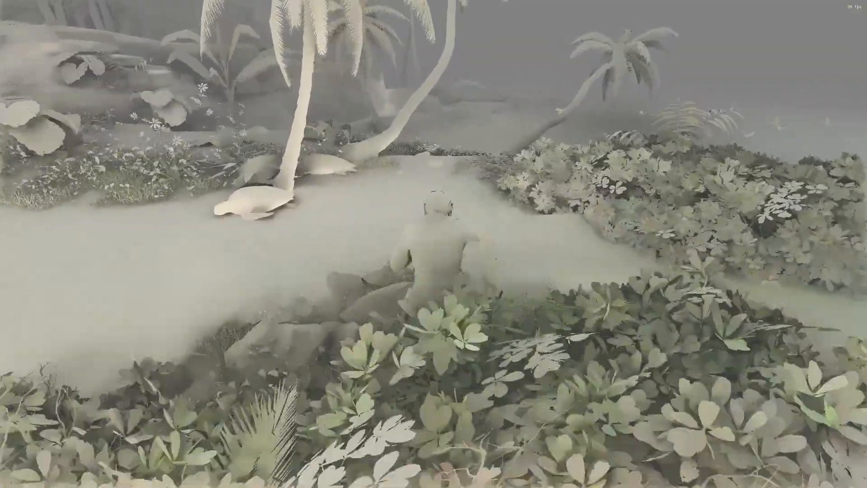
key("w")
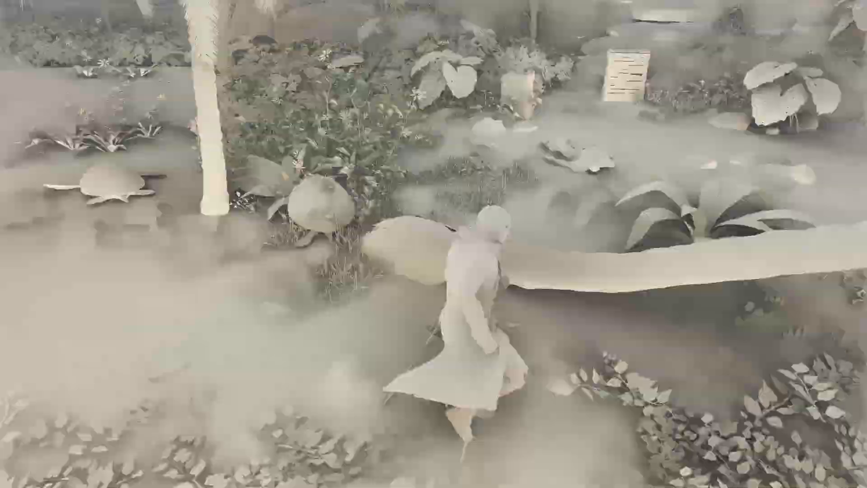
key("w")
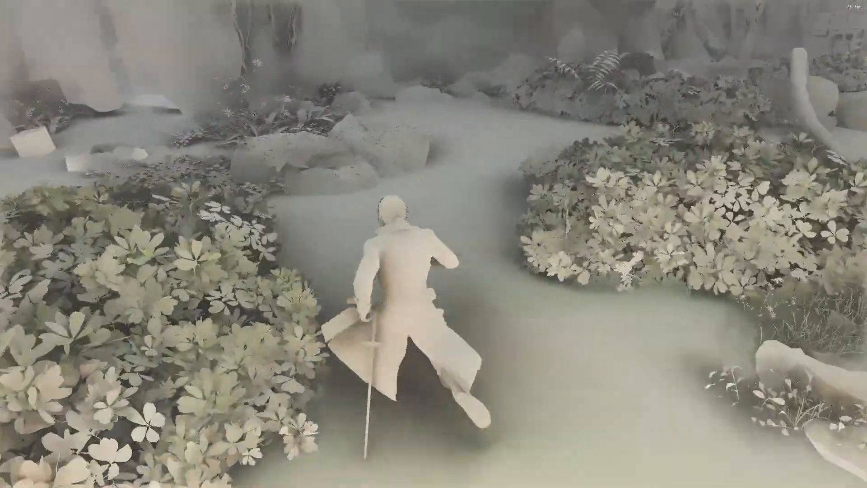
- Reopen the overlay and move its window to uncover the large bush beside the character
key("Home")
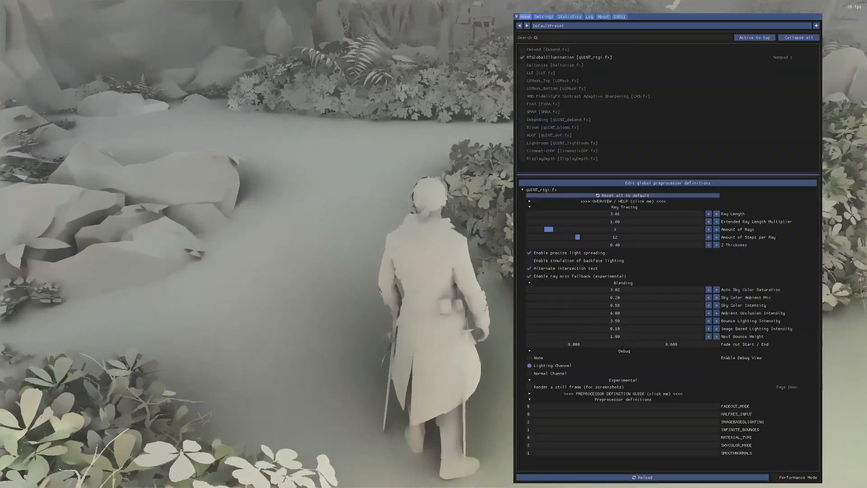
left_click_drag(719, 14, 241, 11)
- Compare the debug lighting with precise light spreading off and on, leaving the option enabled
mouse_move(94, 253)
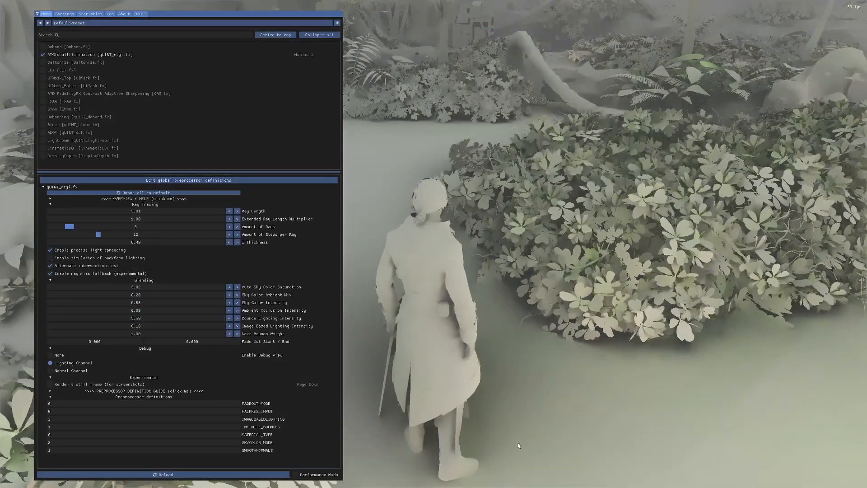
left_click(86, 250)
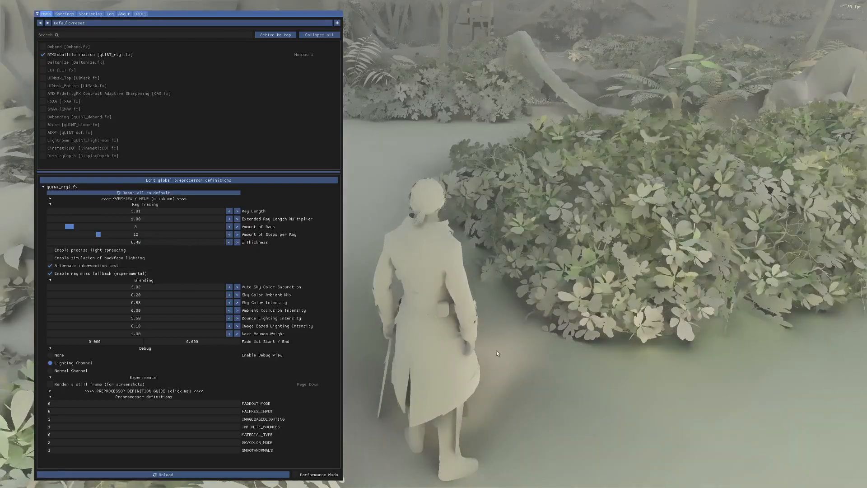
left_click(107, 251)
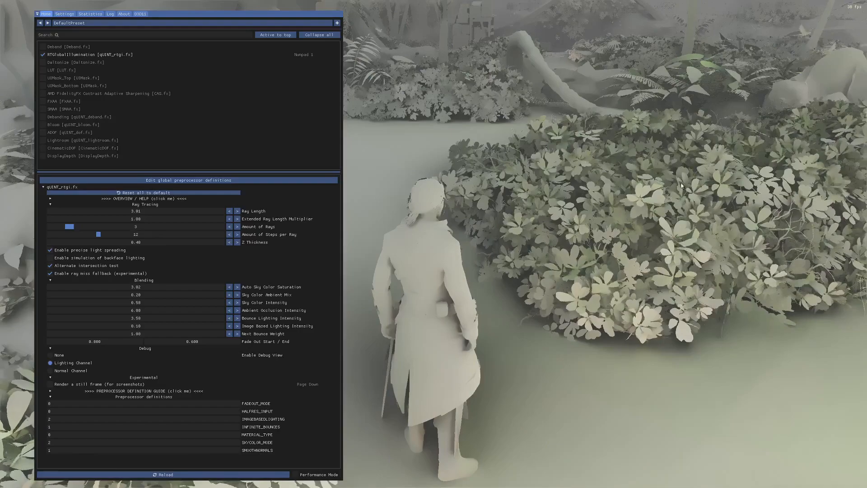
left_click(106, 251)
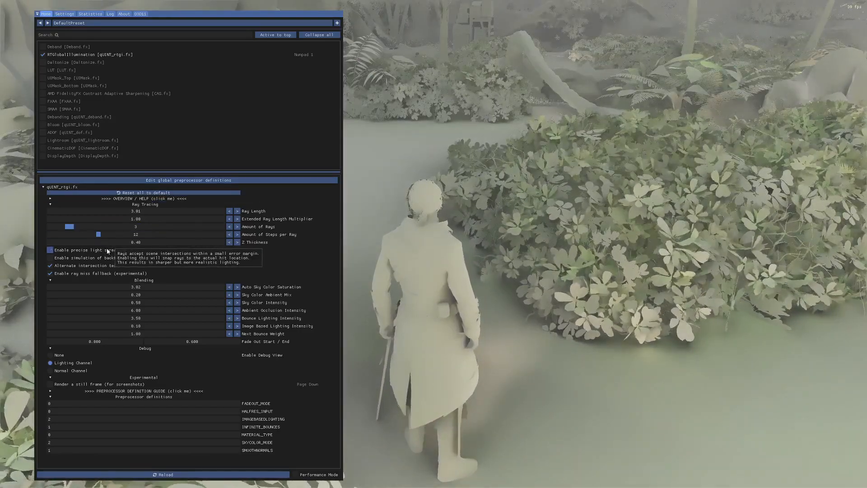
left_click(107, 251)
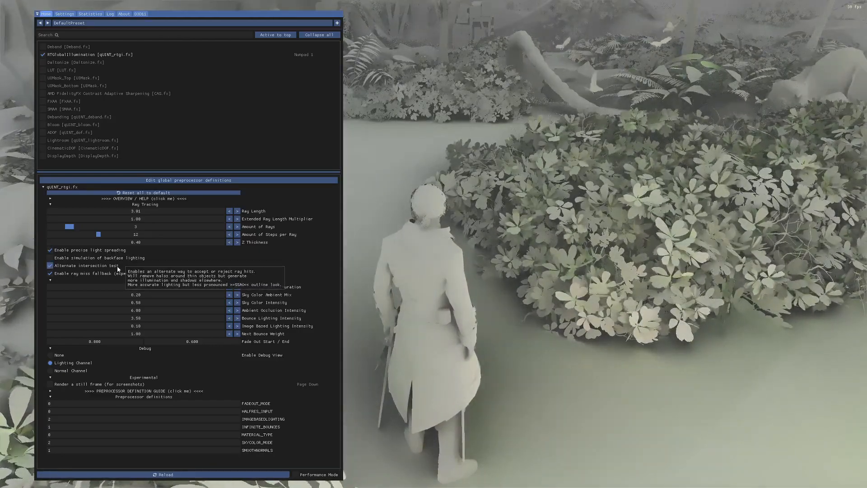
- Try disabling the alternate intersection test and enabling backface lighting simulation, then restore both options
left_click(118, 267)
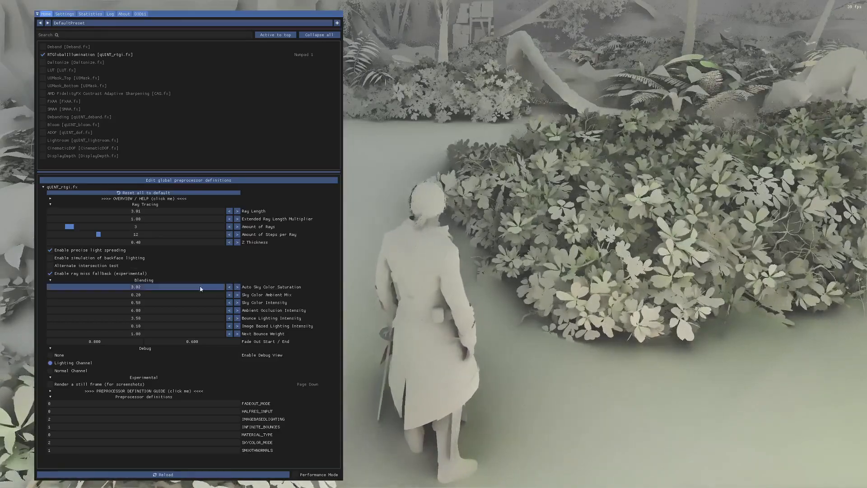
left_click(140, 260)
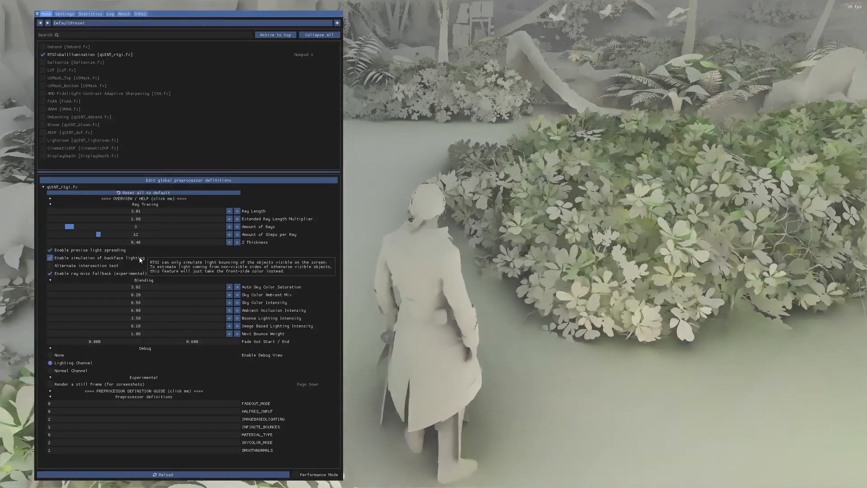
left_click(141, 259)
left_click(114, 267)
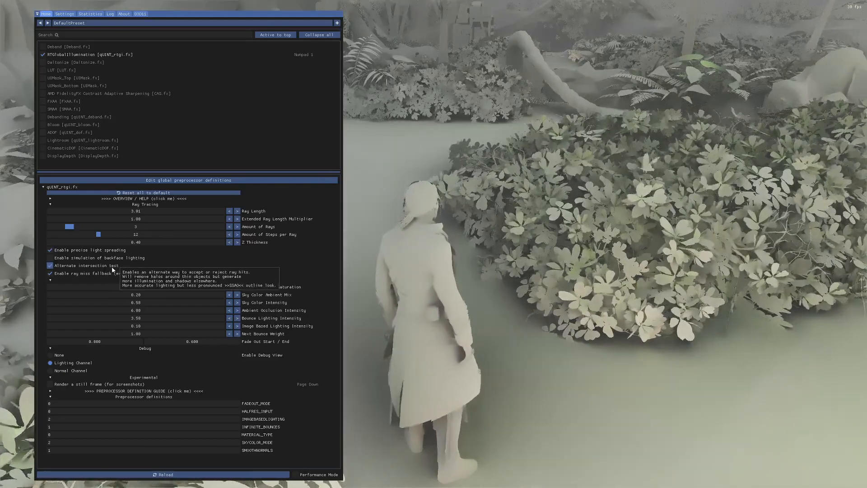
left_click(113, 269)
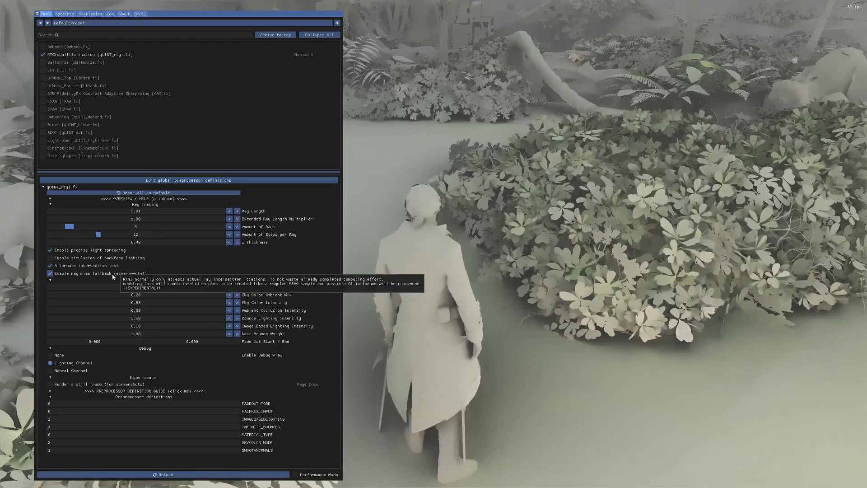
- Compare the debug lighting with the experimental ray miss fallback off and on, leaving it enabled
left_click(113, 275)
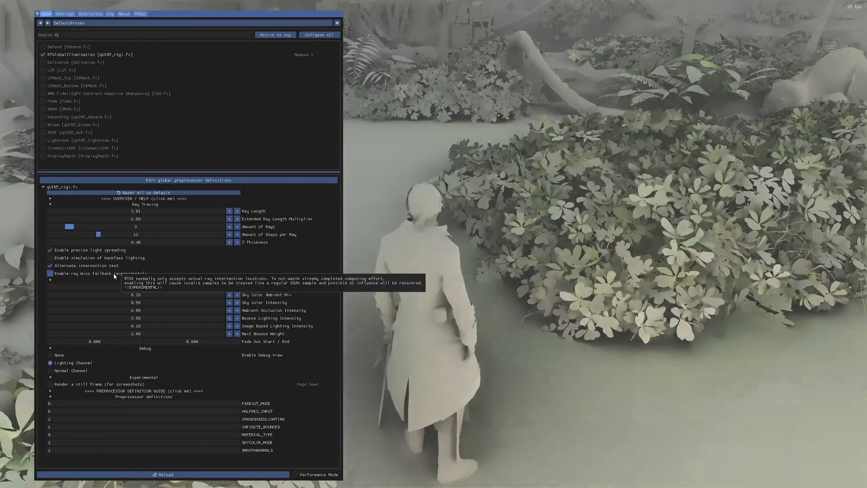
left_click(113, 275)
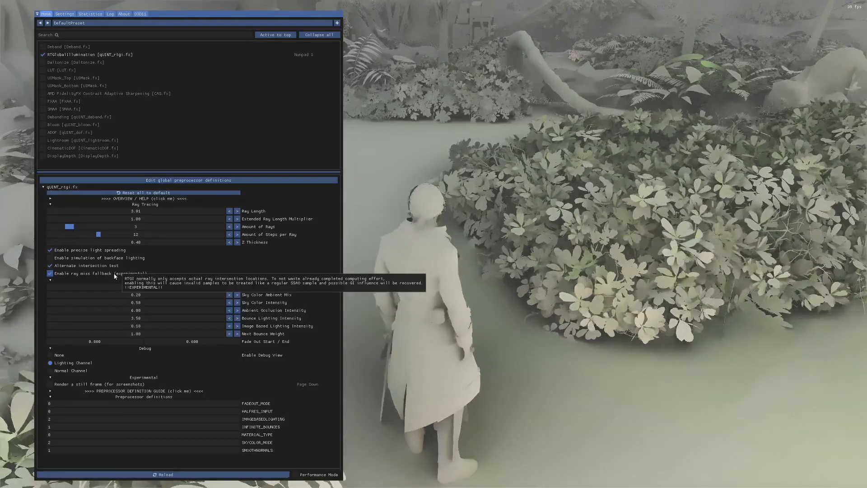
left_click(114, 276)
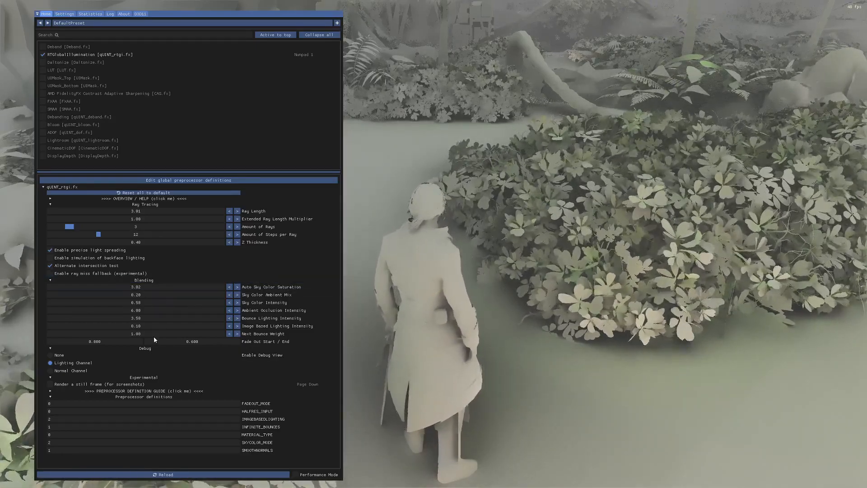
left_click(121, 274)
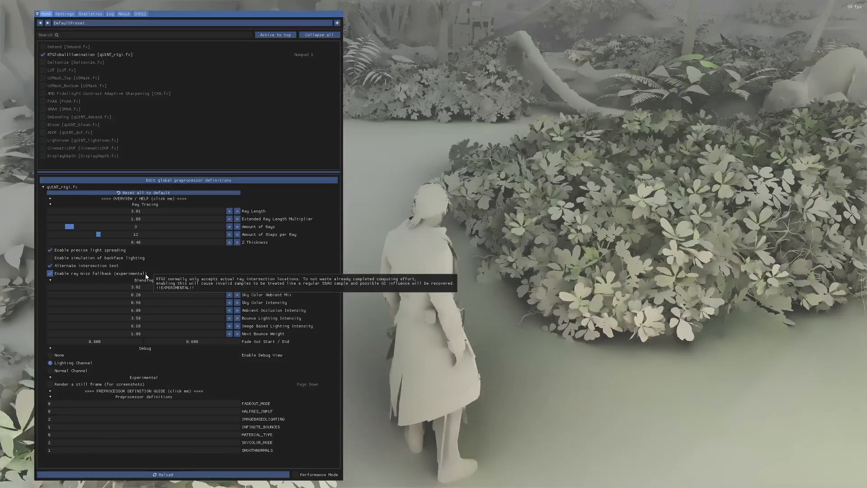
left_click(146, 275)
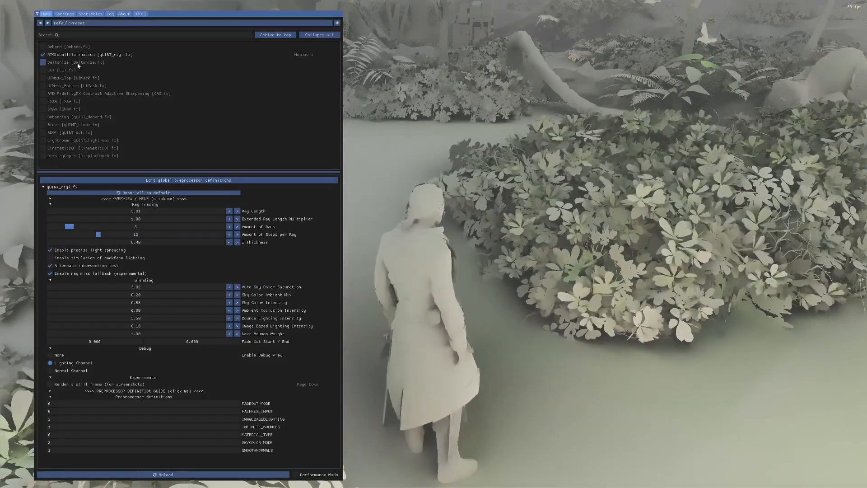
- Move SMAA above FXAA, enable both, and set FXAA's Subpix to 1.000 and its Edge Detection Threshold to about 0.5
left_click(74, 101)
left_click(74, 101)
left_click(84, 102)
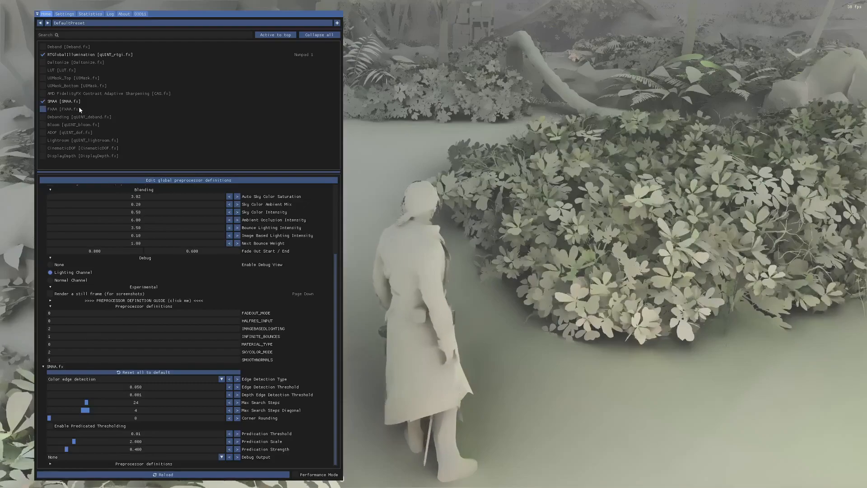
left_click(79, 108)
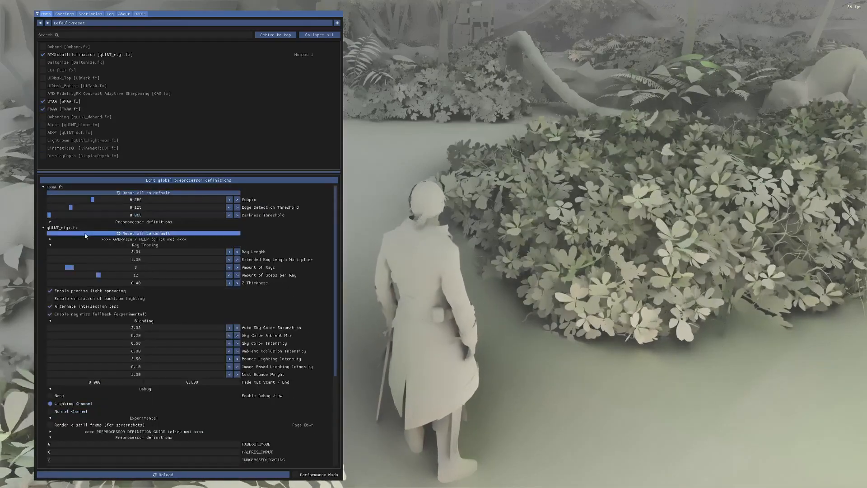
left_click(71, 228)
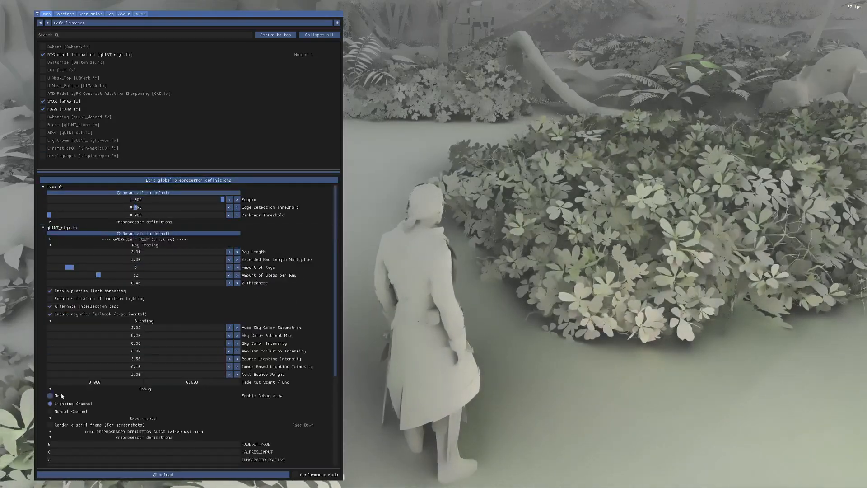
- Set the debug view to None and close the overlay
left_click(50, 395)
key("Home")
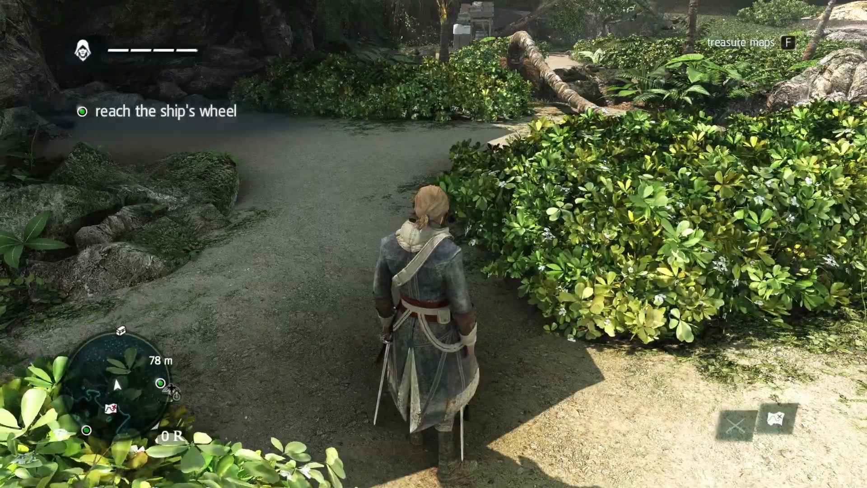
- Walk the character from the shaded path past the bushes to the sunlit clearing, examining the image with anti-aliasing applied
key("w")
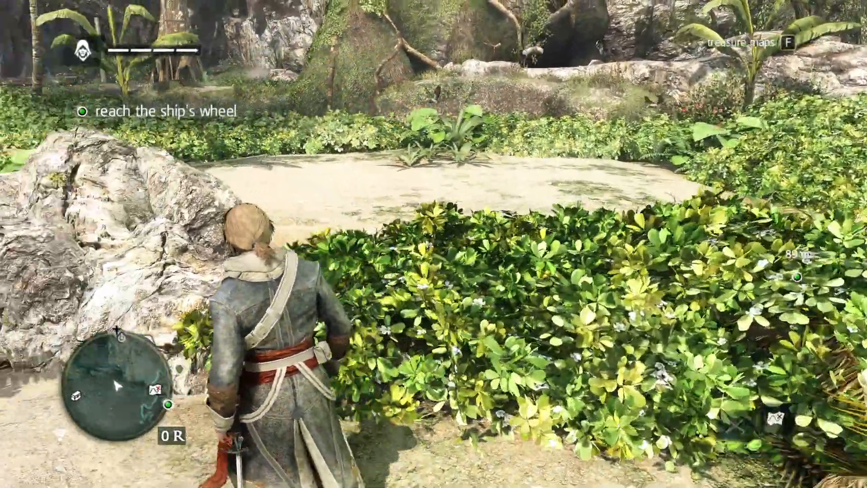
key("shift+w")
key("w")
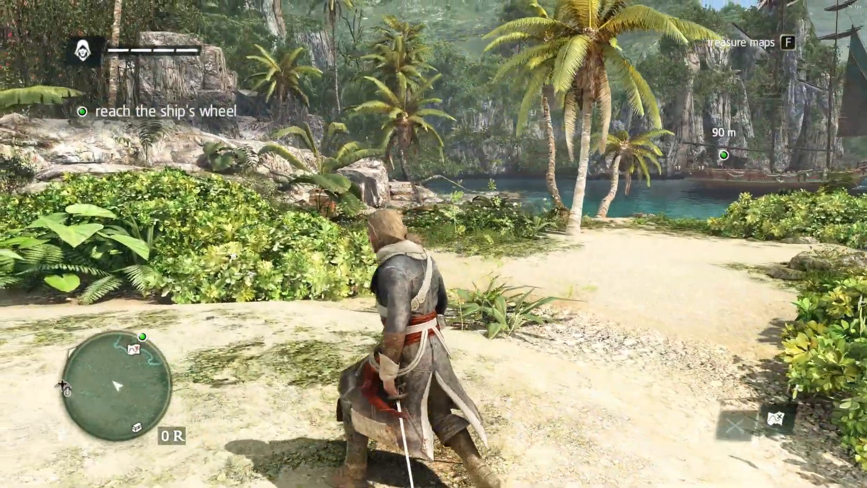
key("a")
key("w")
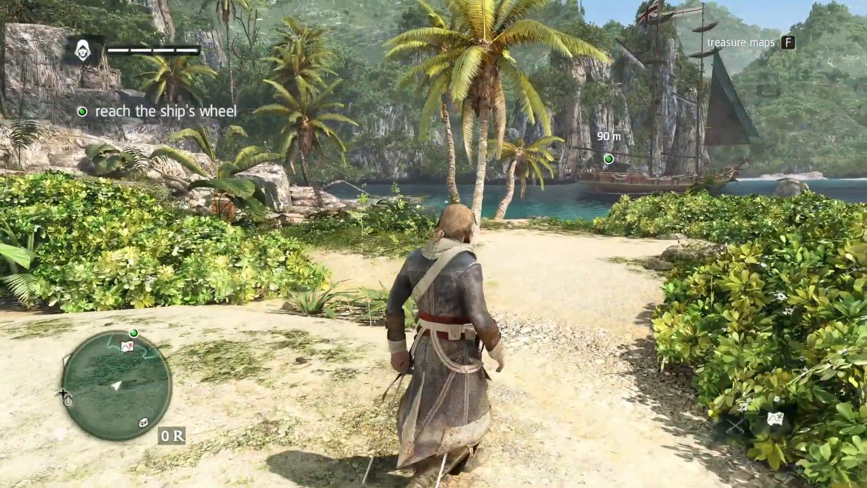
key("d")
key("w")
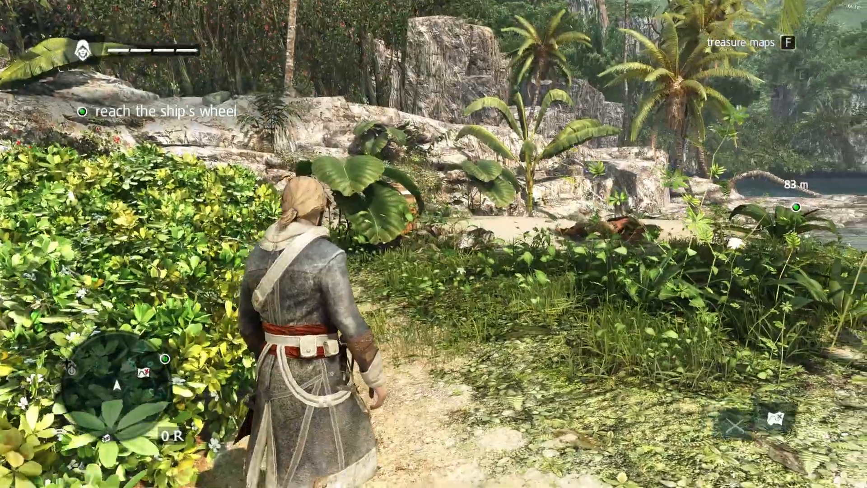
key("w")
key("a")
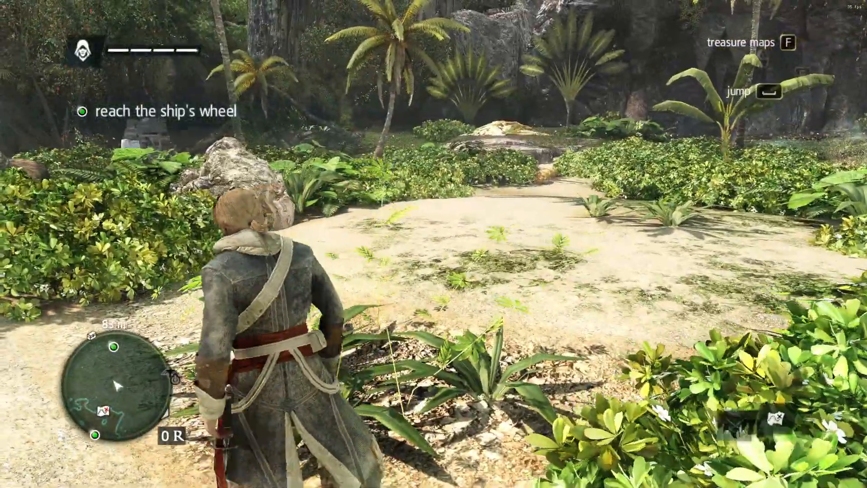
- Run the character along the sandy path through the bushes and back towards the bay, examining the lighting on foliage and rocks
key("w")
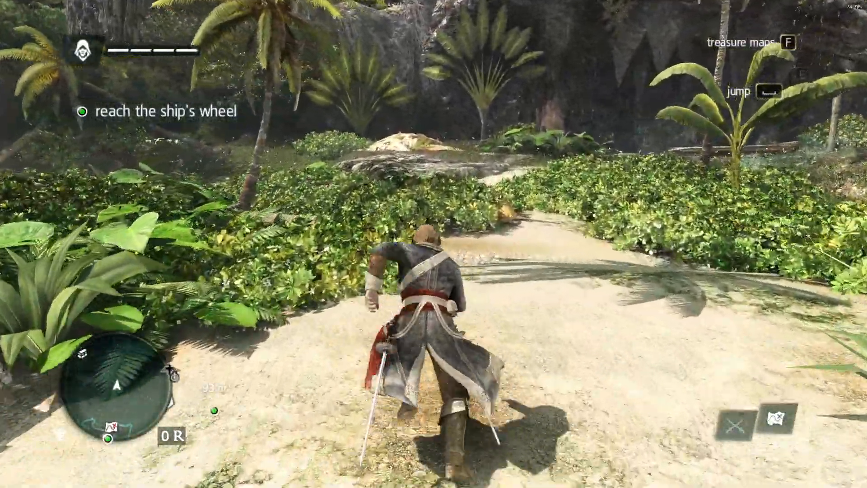
key("d")
key("w")
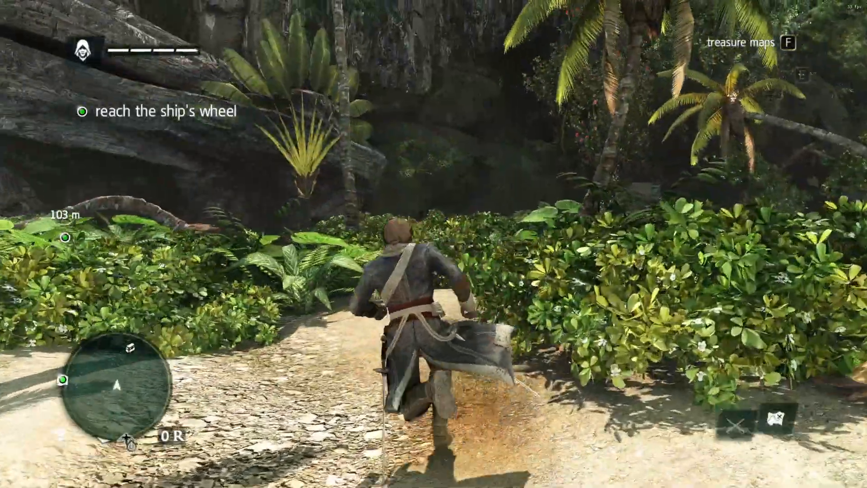
key("a")
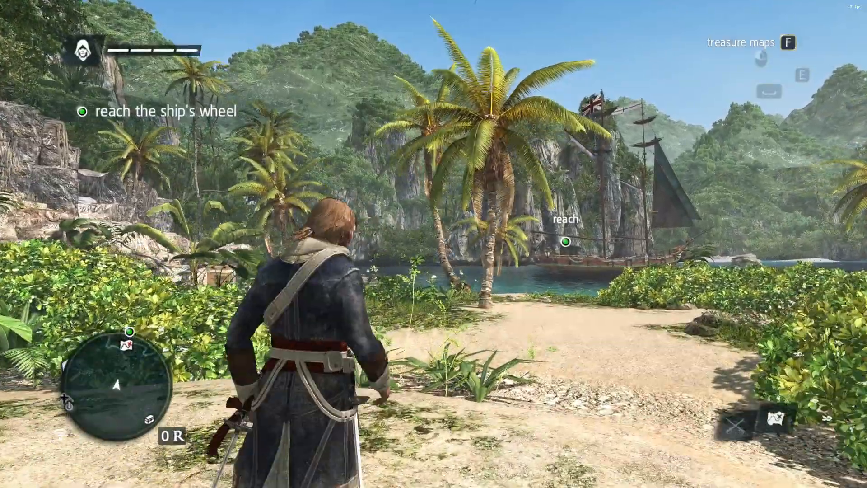
key("w")
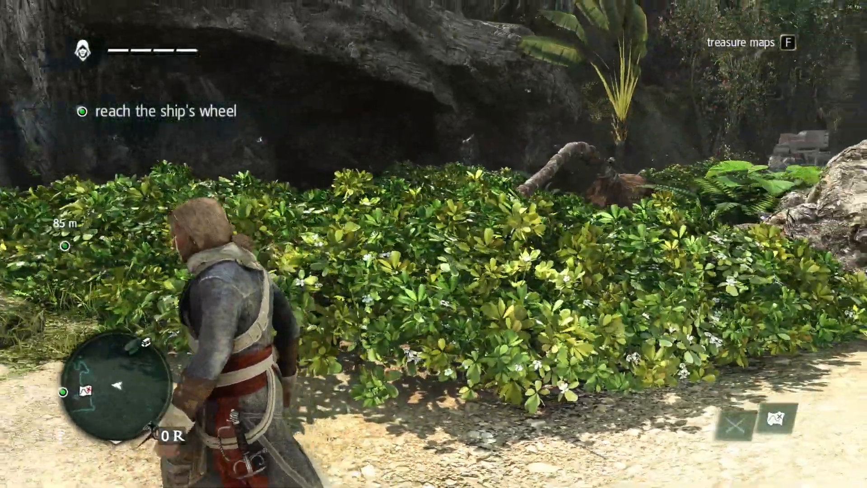
key("s")
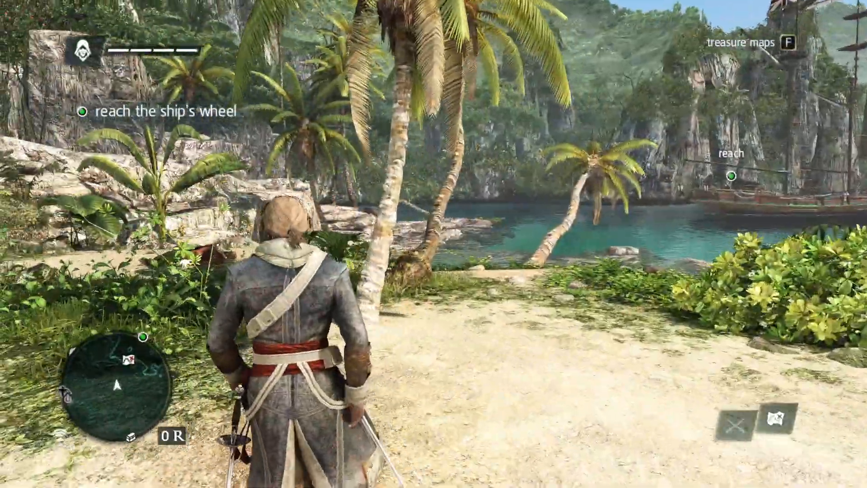
- Walk past the leaning palm to the crates by the rock ledge, examining the shading on plants, rocks and the fallen body
key("w")
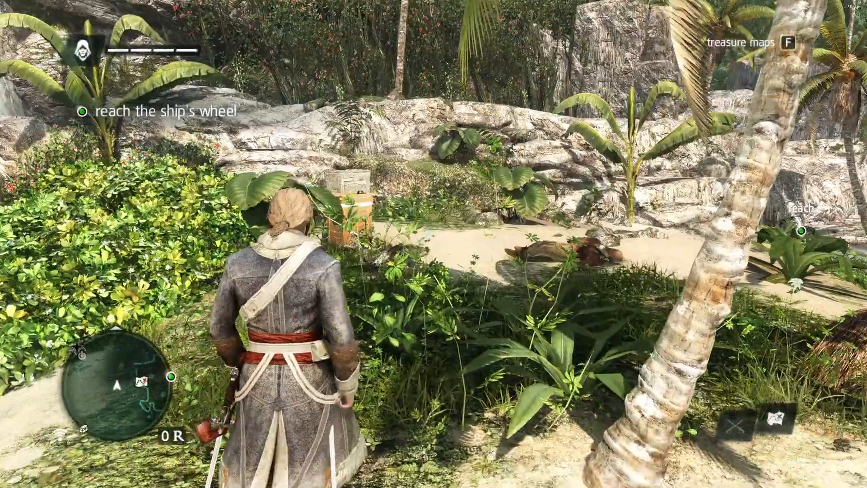
key("w")
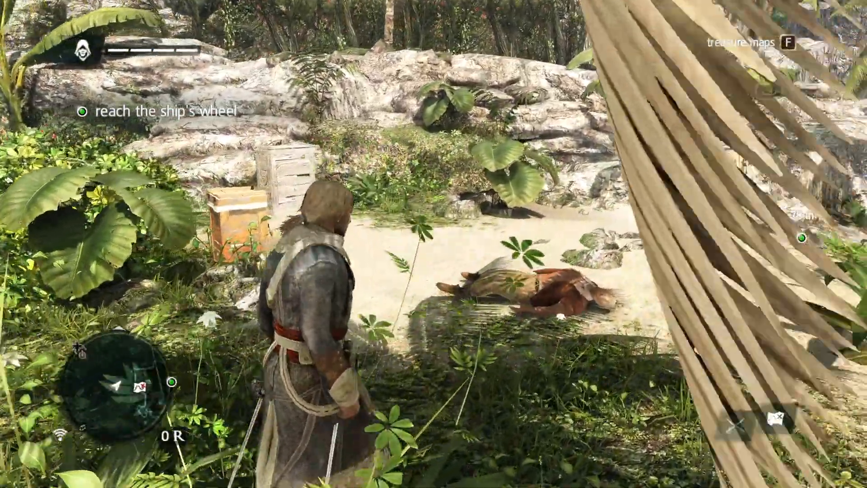
key("s")
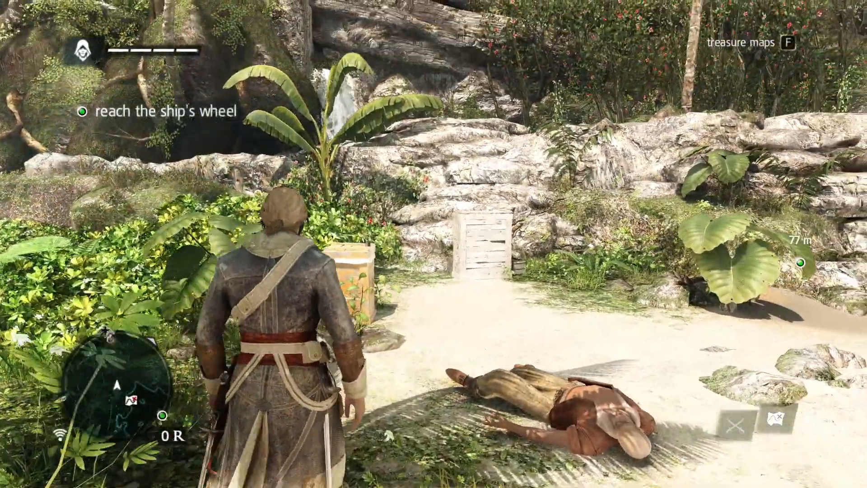
key("w")
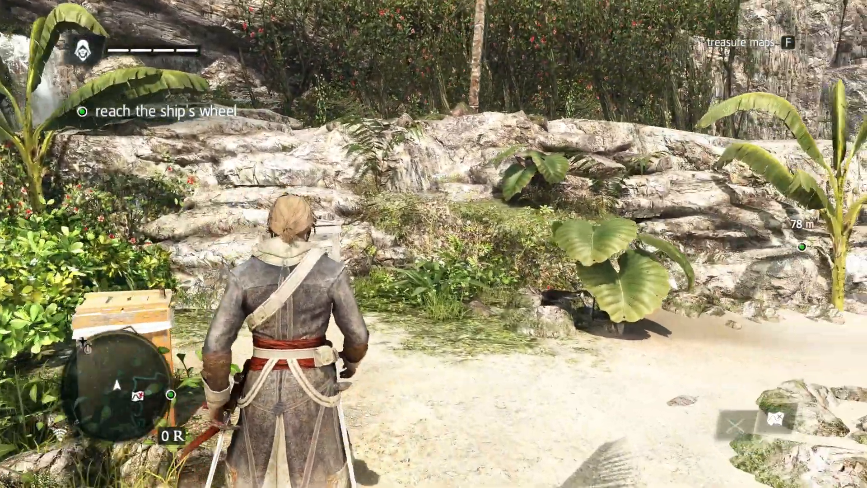
key("w")
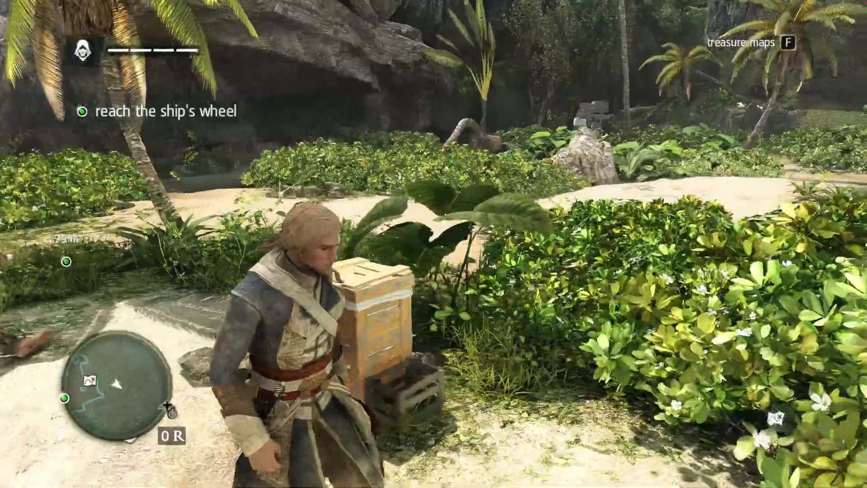
key("w")
key("w")
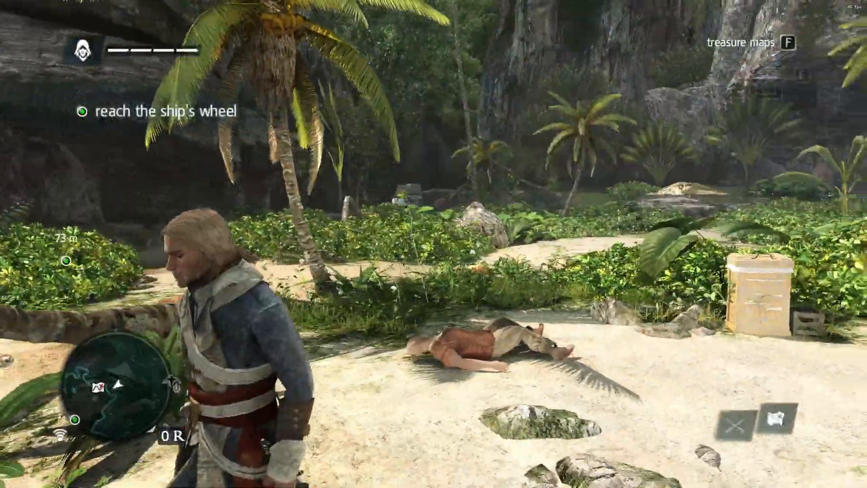
- Walk from the crates back to the sunlit clearing facing the cliffs, examining the global illumination on the vegetation and ground
key("d")
key("w")
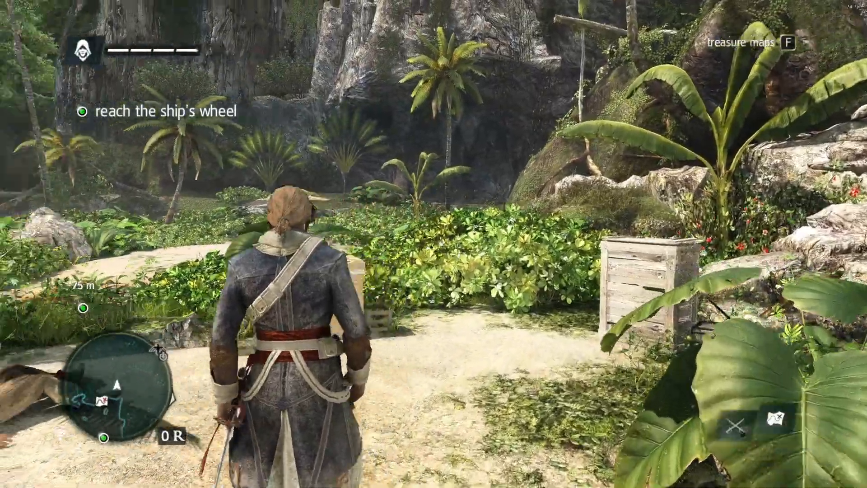
key("w")
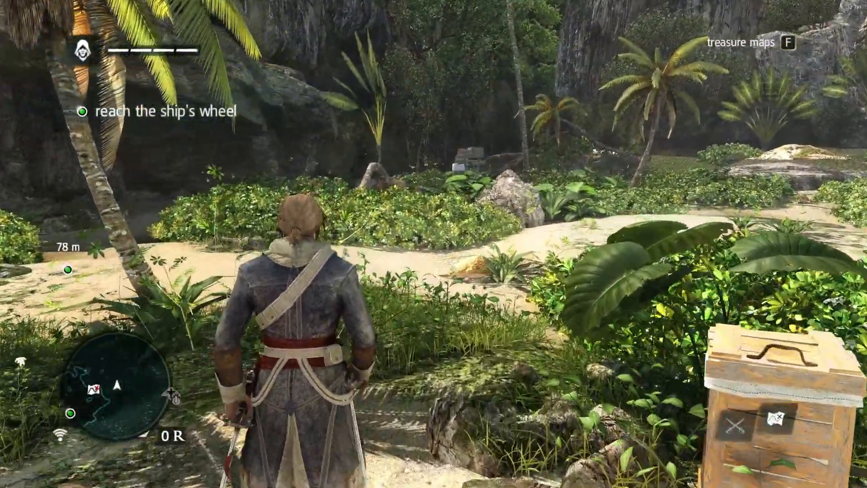
key("w")
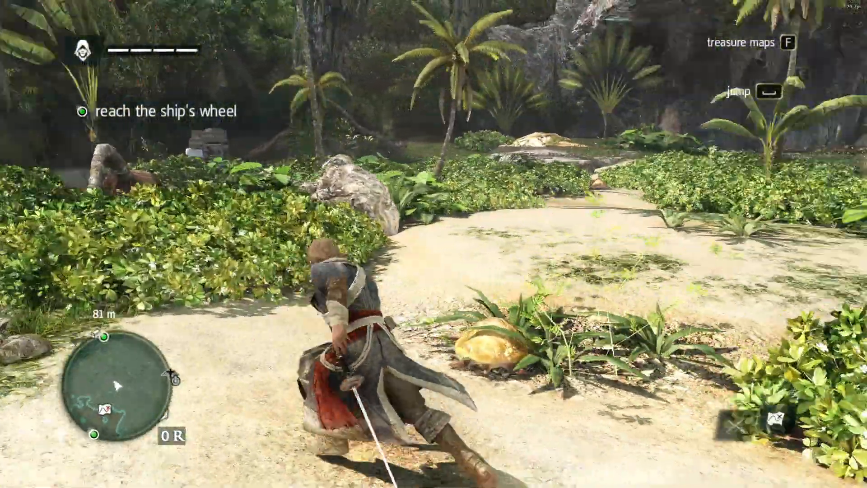
key("w")
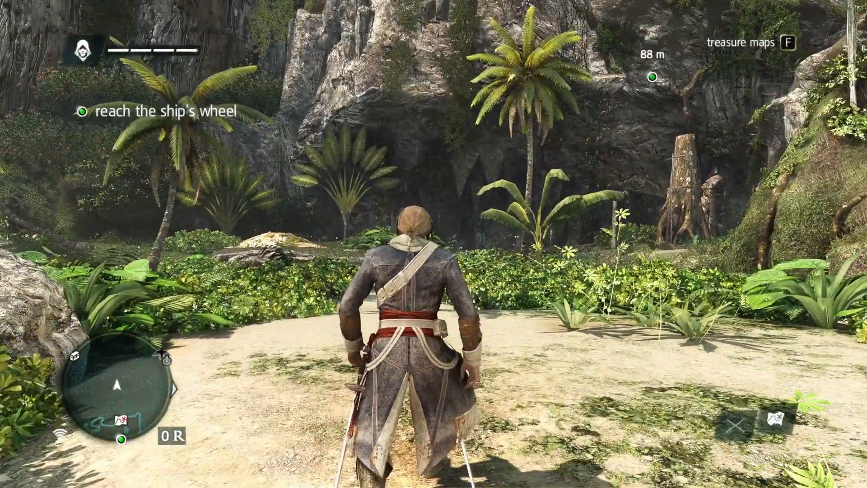